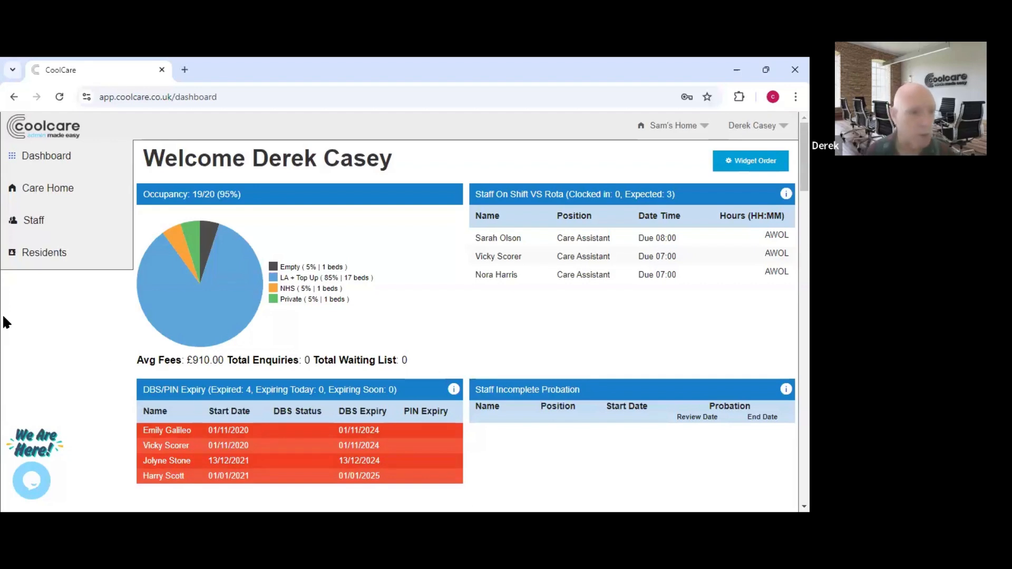
Expand the Residents section in the dashboard sidebar to show its options
left_click(37, 261)
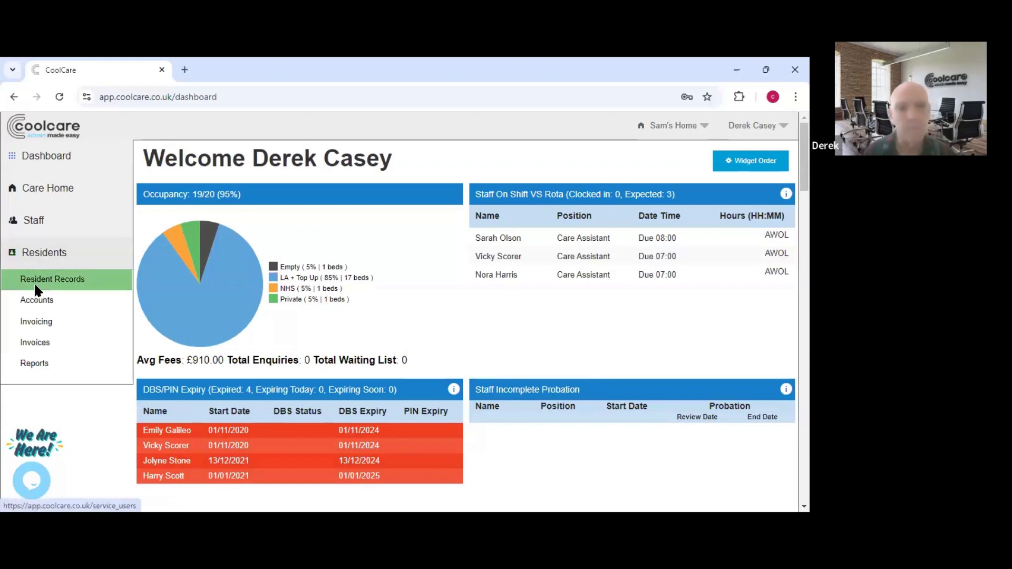
Switch the Resident Records list to the other care home
left_click(34, 280)
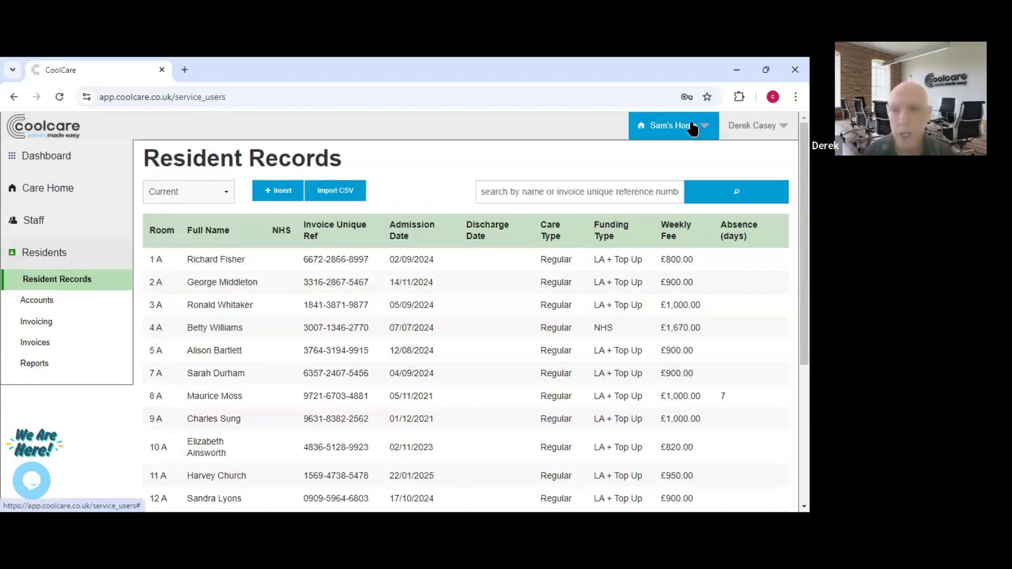
left_click(673, 127)
left_click(607, 216)
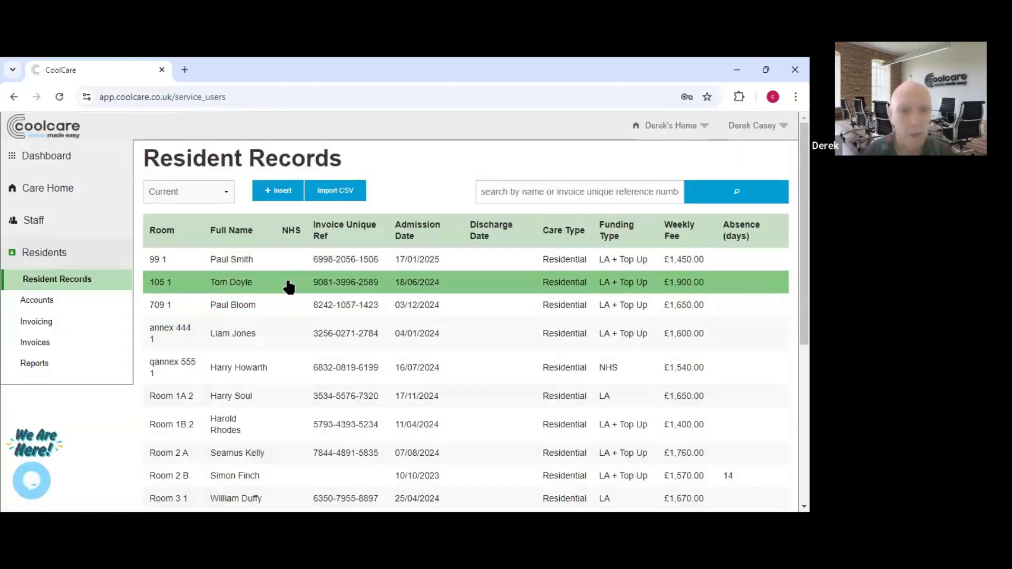
Show the room 99 resident's fee contracts, with the £1450.00 weekly fee split
left_click(344, 262)
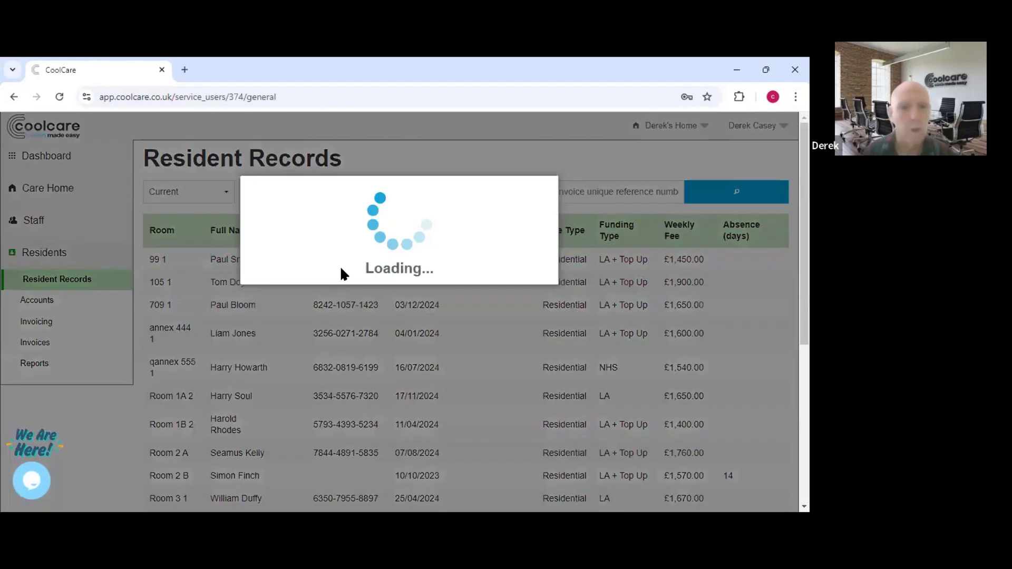
left_click(325, 299)
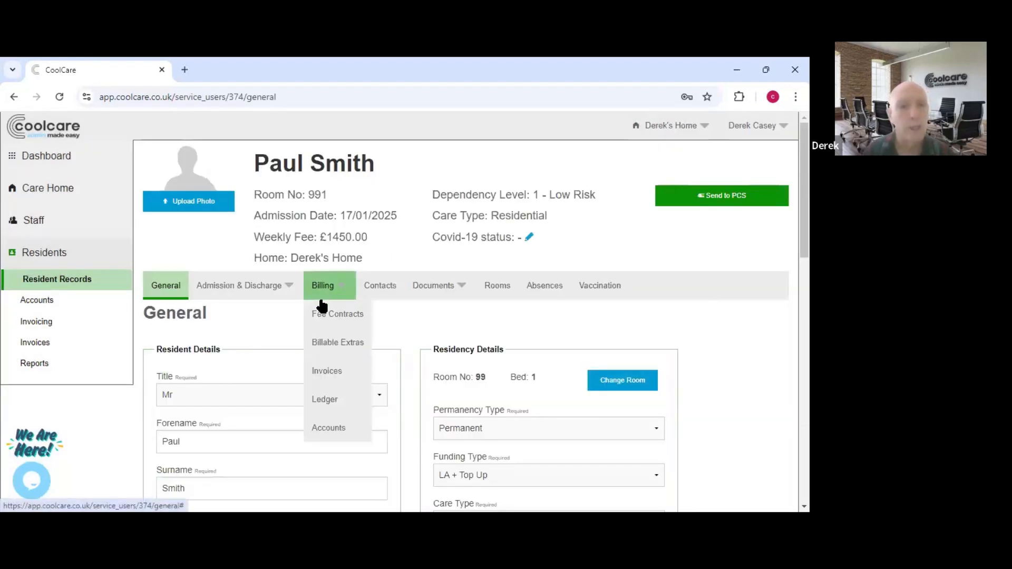
left_click(324, 312)
scroll(332, 313, "down", 4)
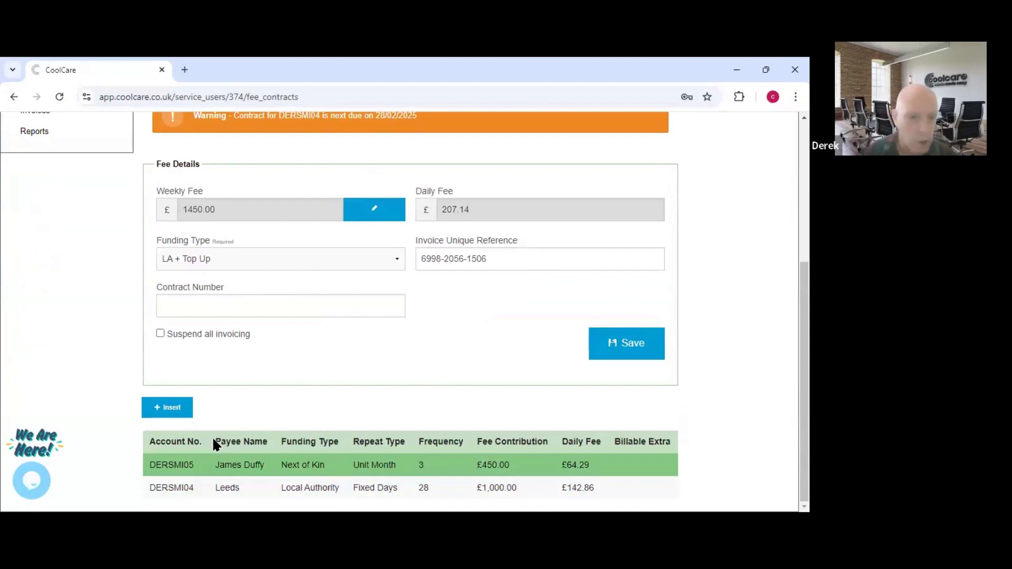
Start a new fee contract with the Account set to --New Account--
left_click(170, 414)
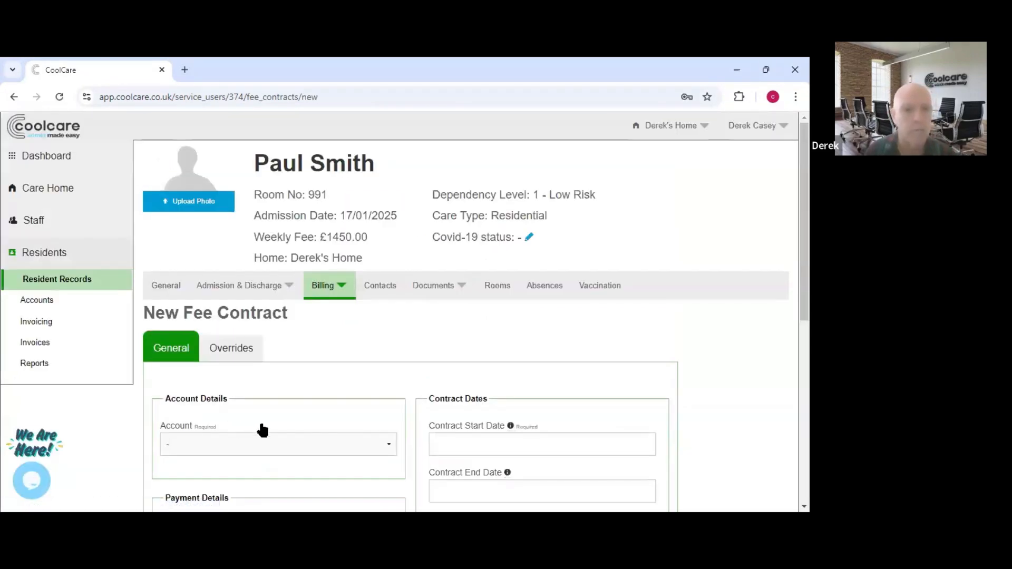
scroll(295, 401, "down", 3)
left_click(370, 315)
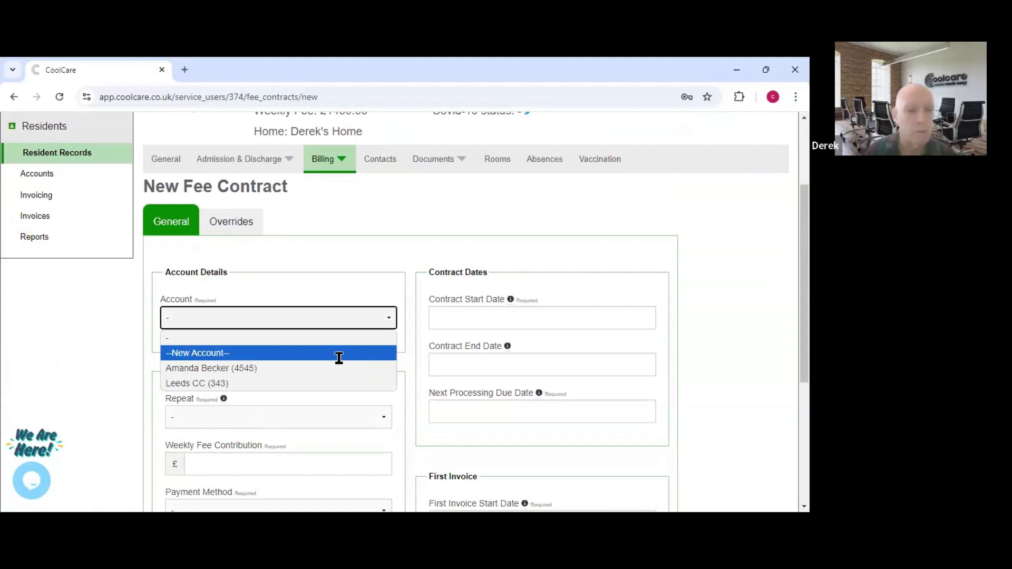
left_click(337, 355)
scroll(338, 356, "down", 3)
scroll(338, 365, "down", 3)
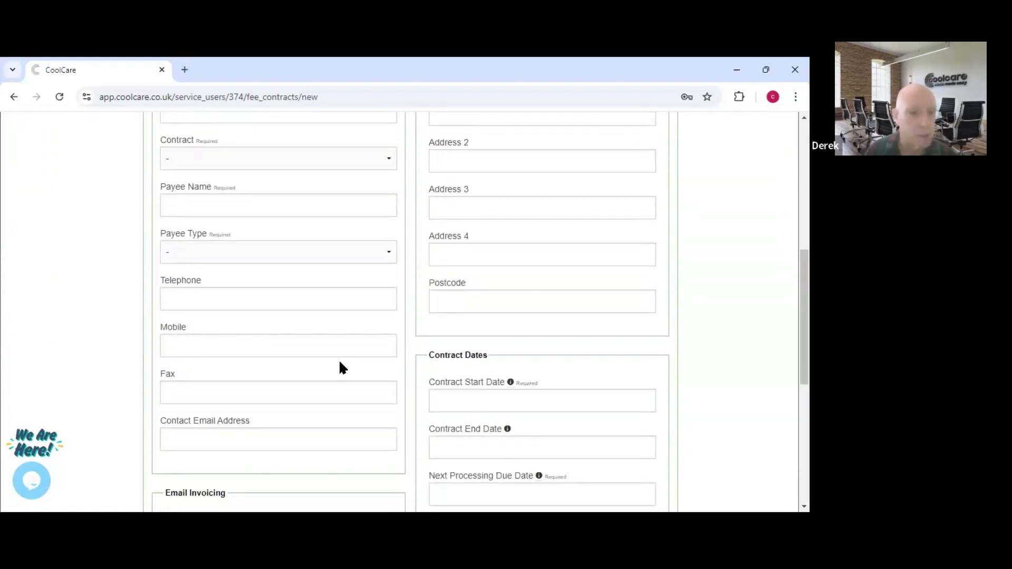
scroll(339, 366, "up", 3)
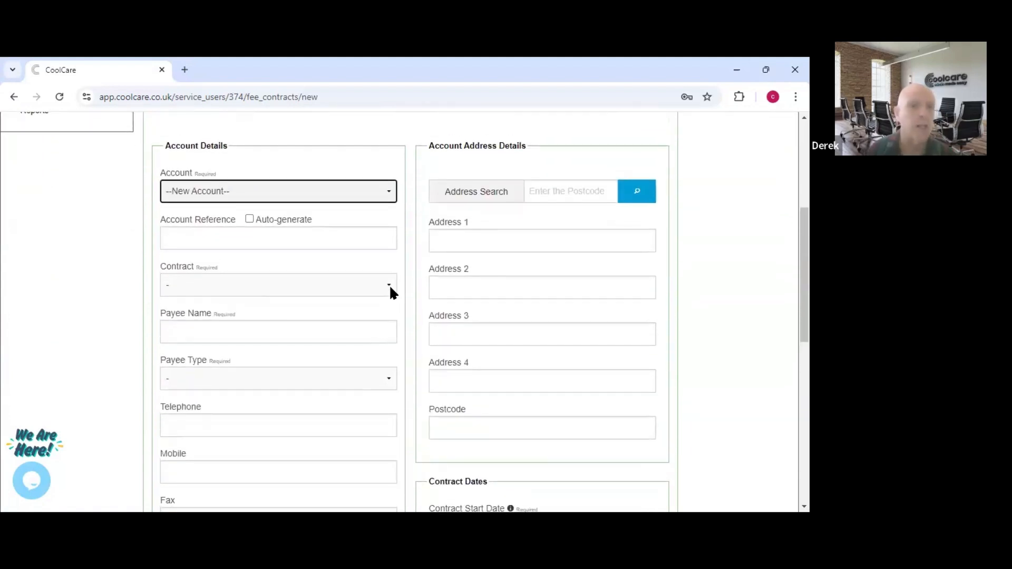
Review the billing contracts offered in the Contract dropdown
left_click(390, 291)
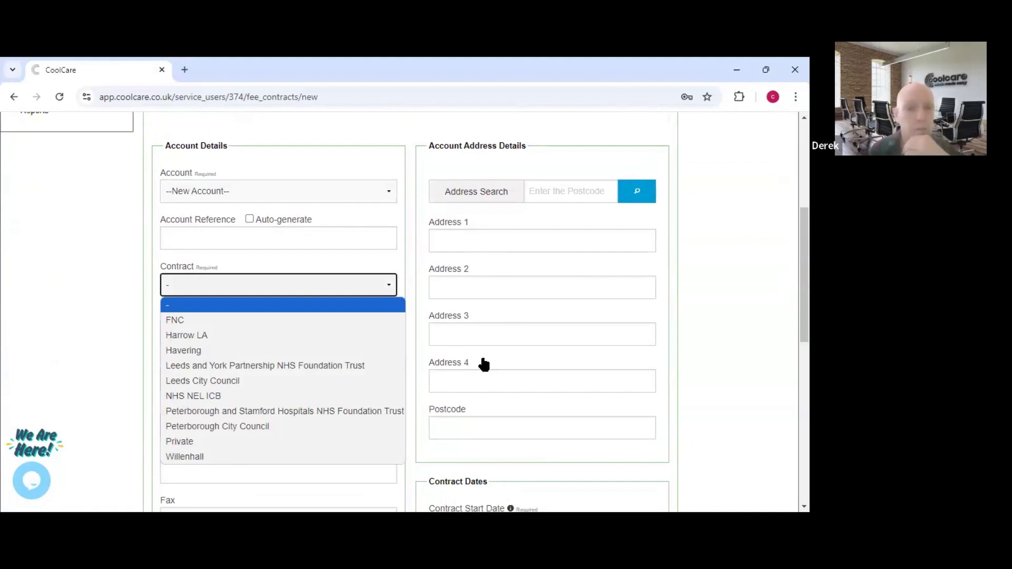
scroll(485, 353, "down", 1)
scroll(499, 323, "down", 2)
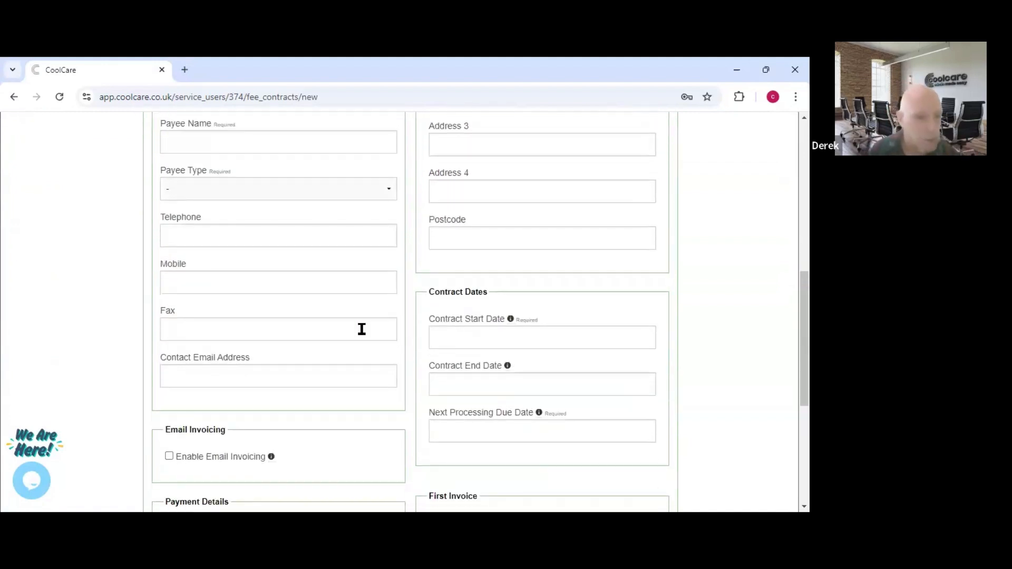
scroll(405, 369, "down", 4)
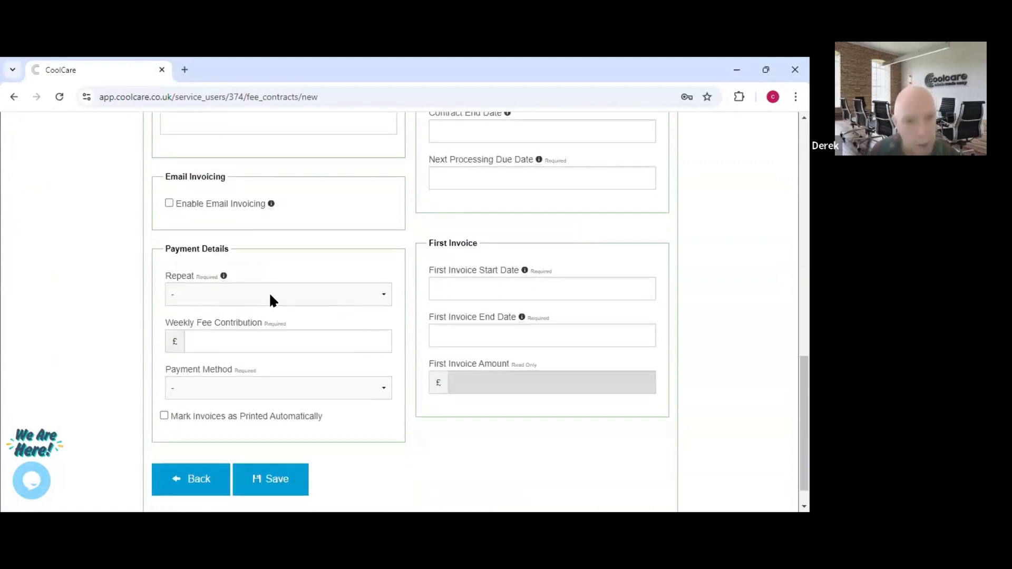
scroll(290, 317, "up", 7)
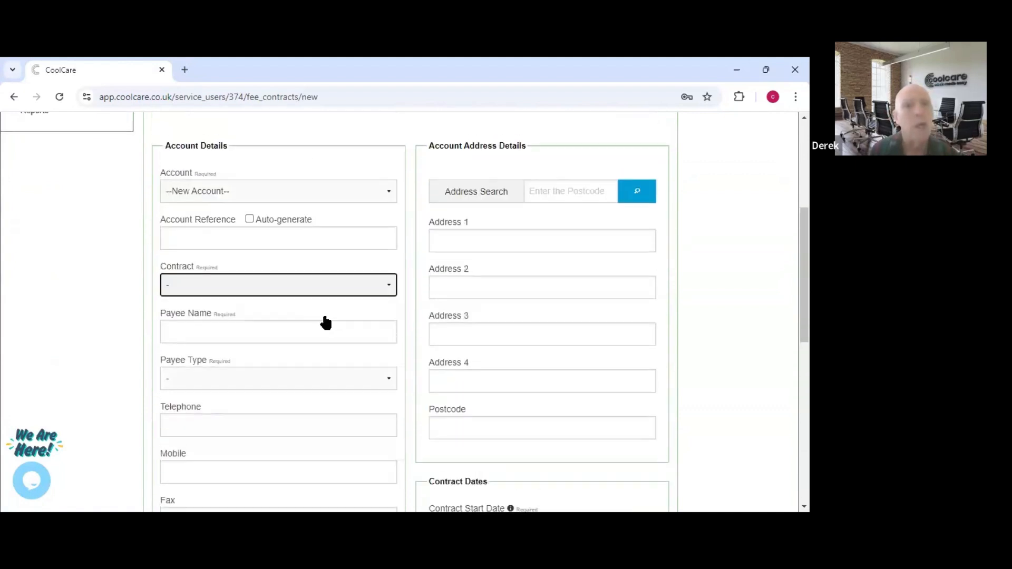
left_click(378, 283)
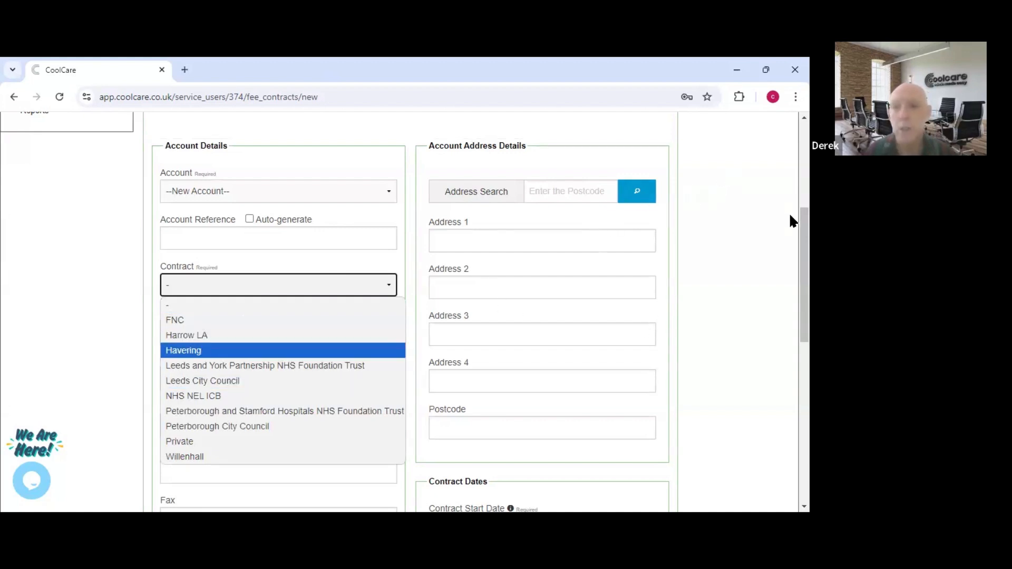
scroll(790, 211, "up", 5)
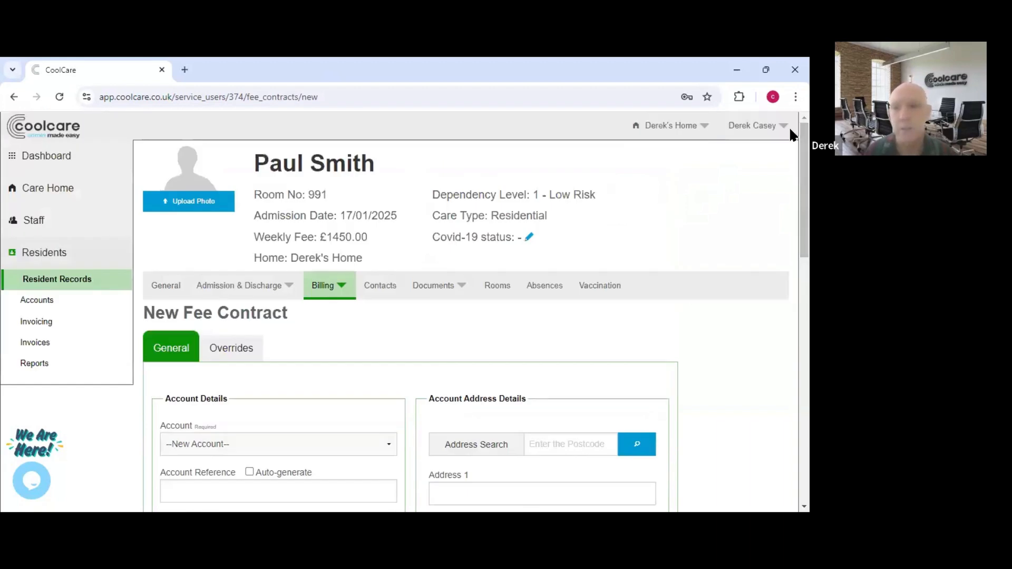
left_click(750, 137)
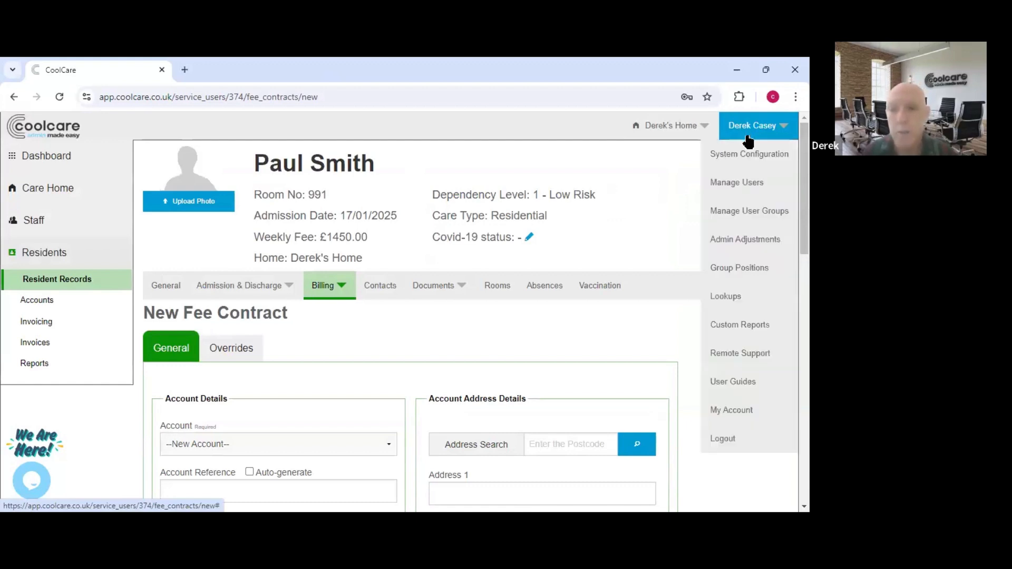
Open the Leeds City Council entry under Lookups > Billing Contract Terms for editing
left_click(743, 299)
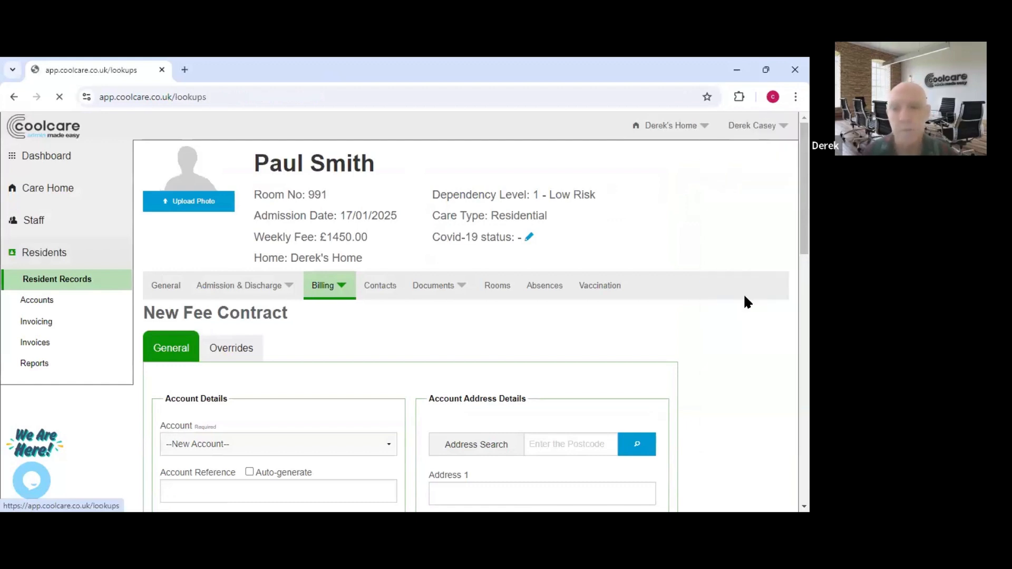
scroll(264, 326, "down", 1)
scroll(233, 494, "down", 1)
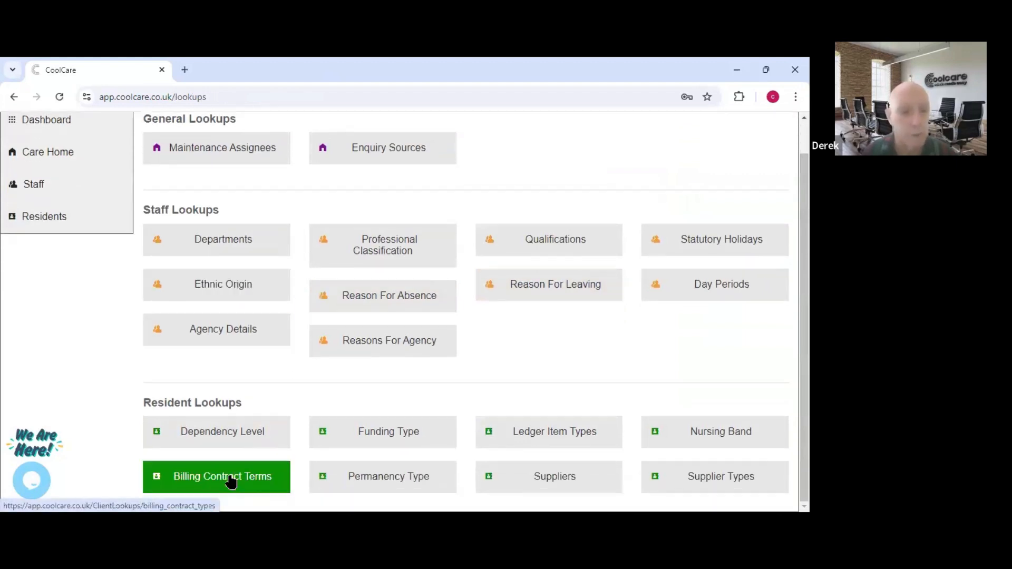
left_click(230, 477)
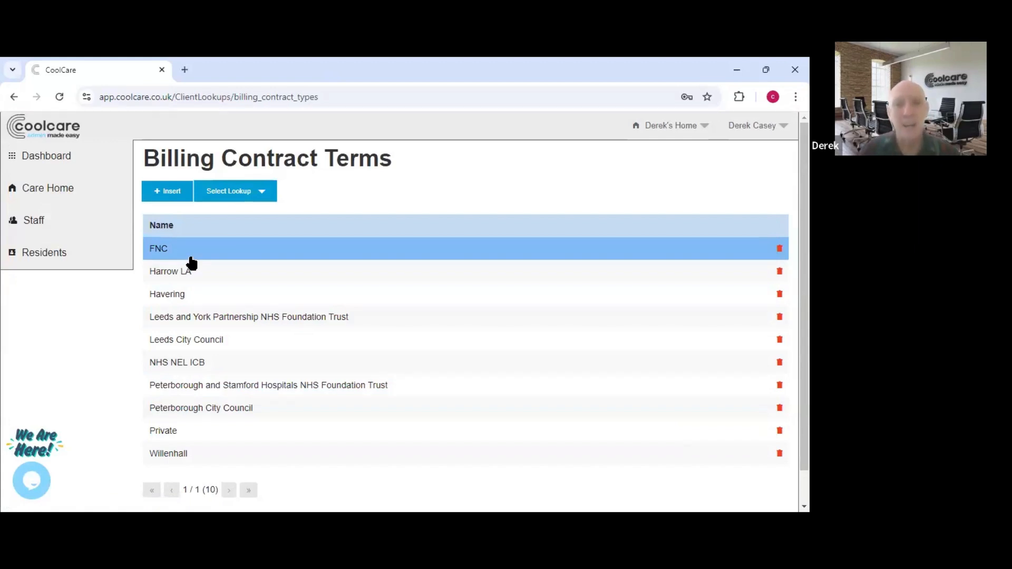
left_click(188, 345)
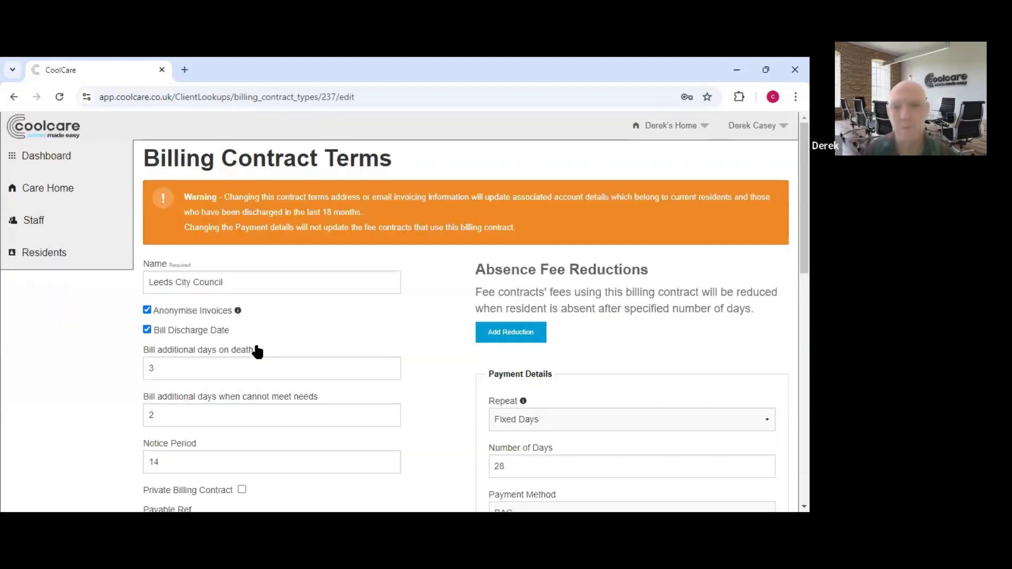
Change the additional days billed on death to 1 and add a blank absence reduction row
scroll(321, 327, "down", 2)
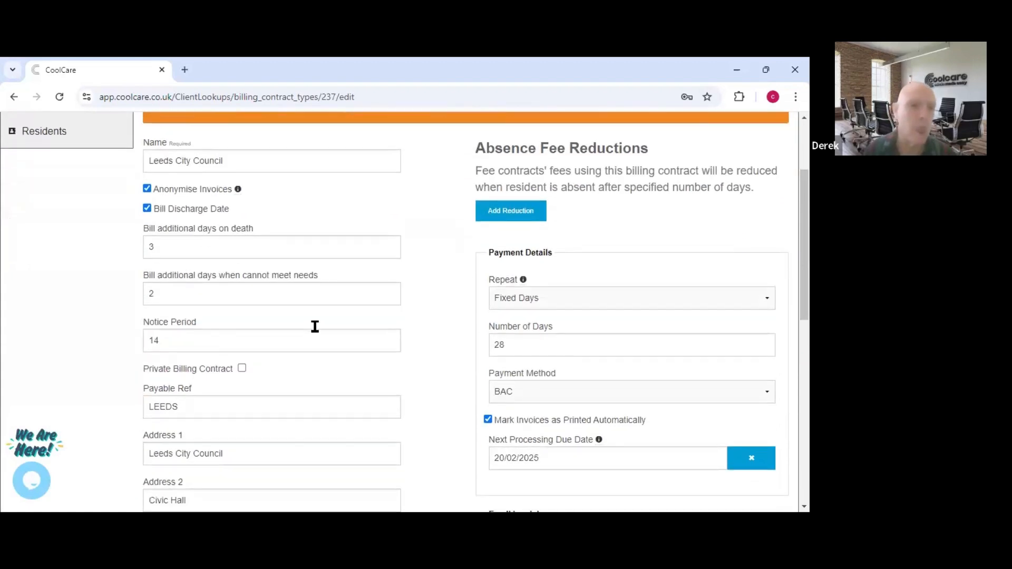
scroll(300, 325, "up", 1)
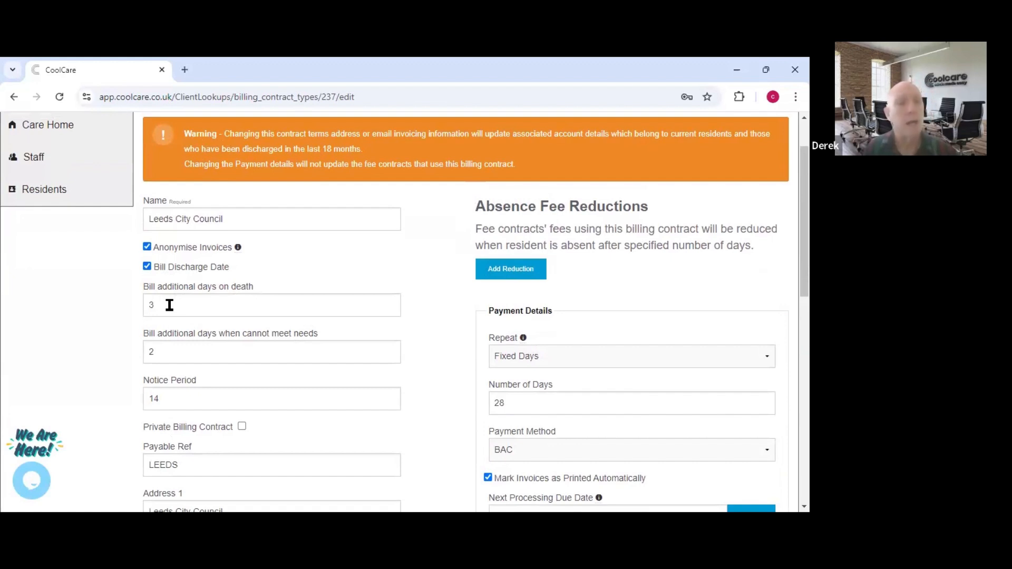
left_click_drag(170, 306, 146, 308)
type("1")
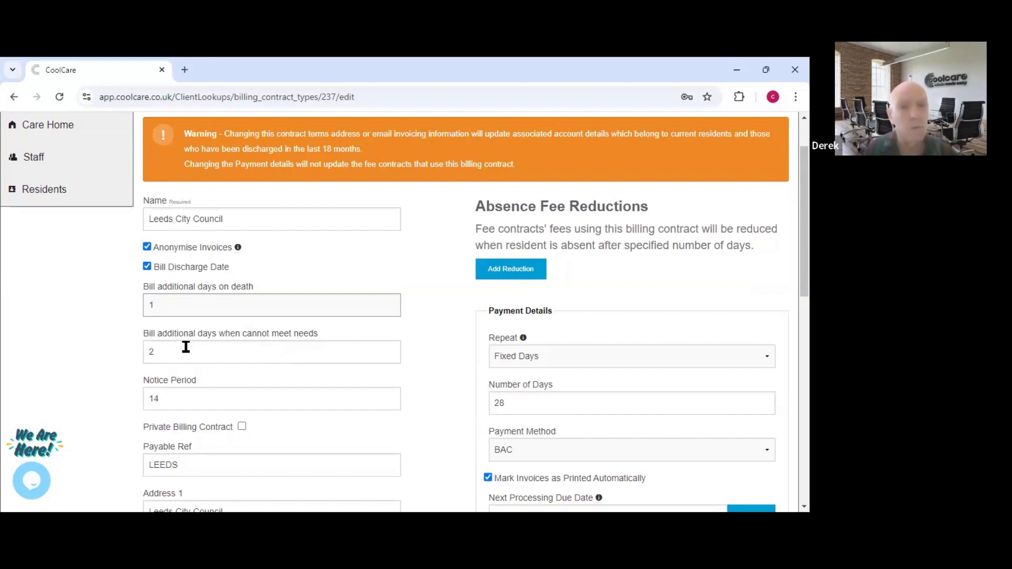
left_click(510, 270)
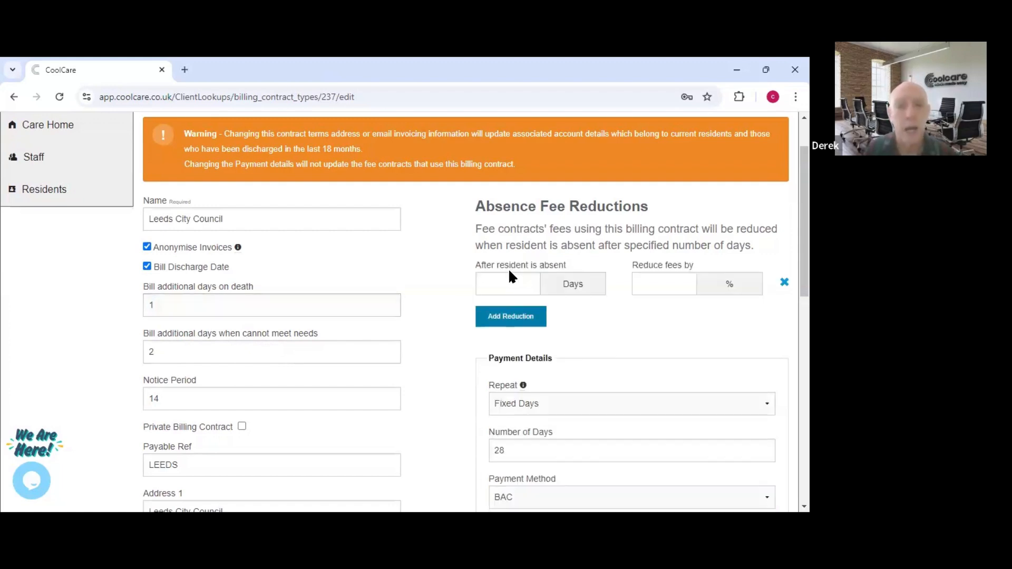
Fill the first absence rule: reduce fees by 10% after 20 days absent
left_click(506, 286)
left_click(506, 286)
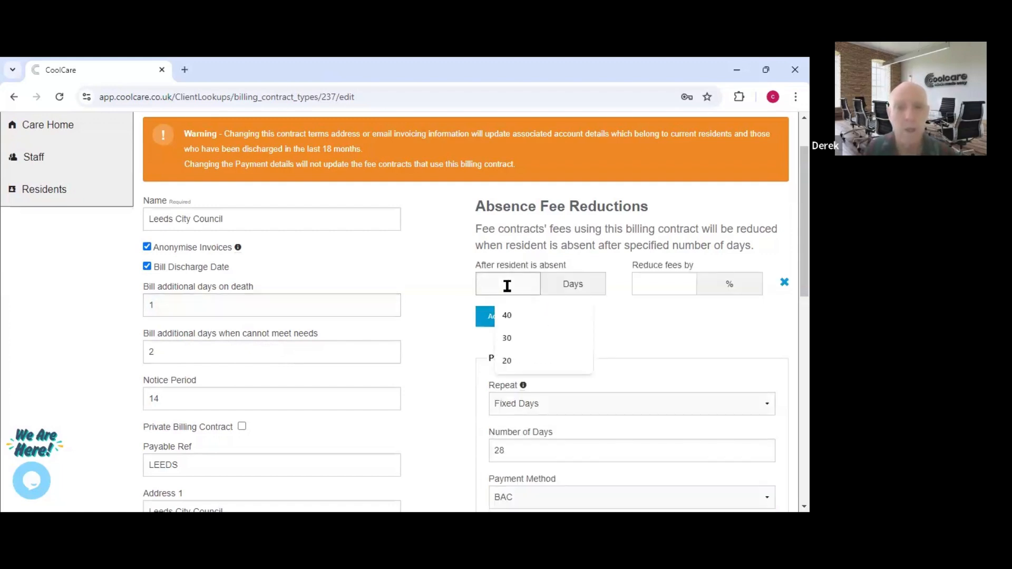
type("20")
left_click(641, 287)
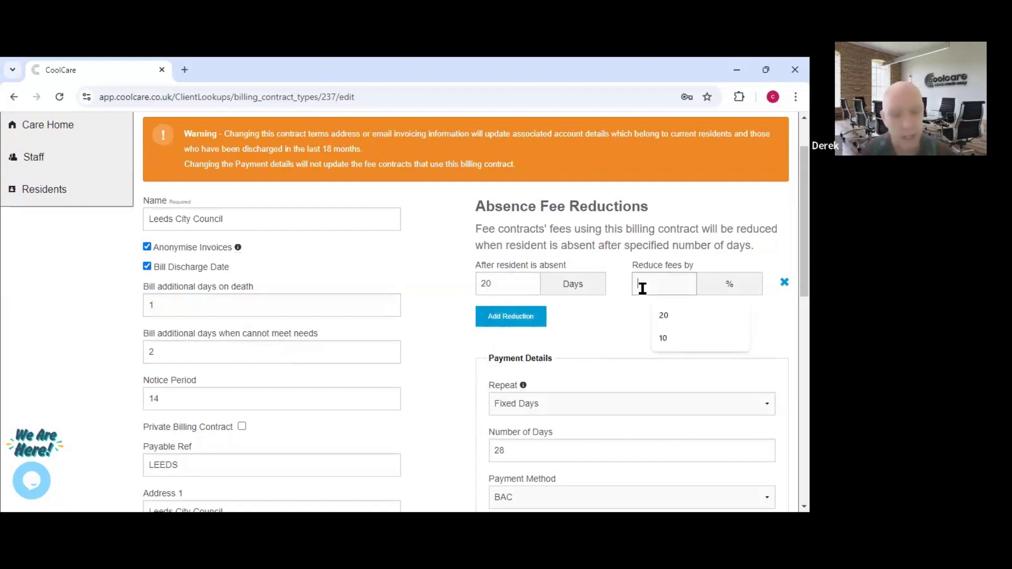
type("10")
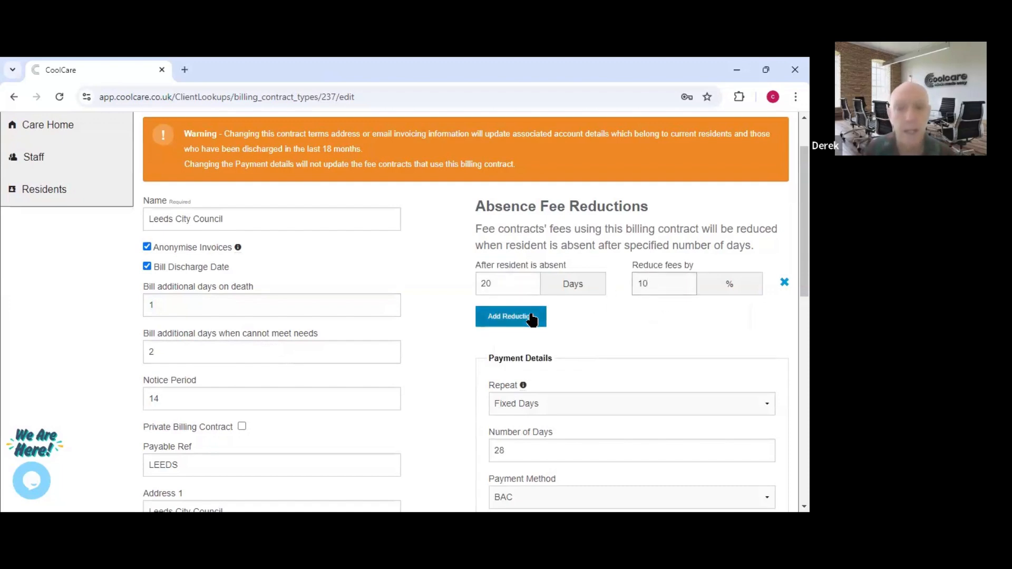
Add a second absence rule reducing fees by 25% after 50 days
left_click(509, 316)
left_click(505, 329)
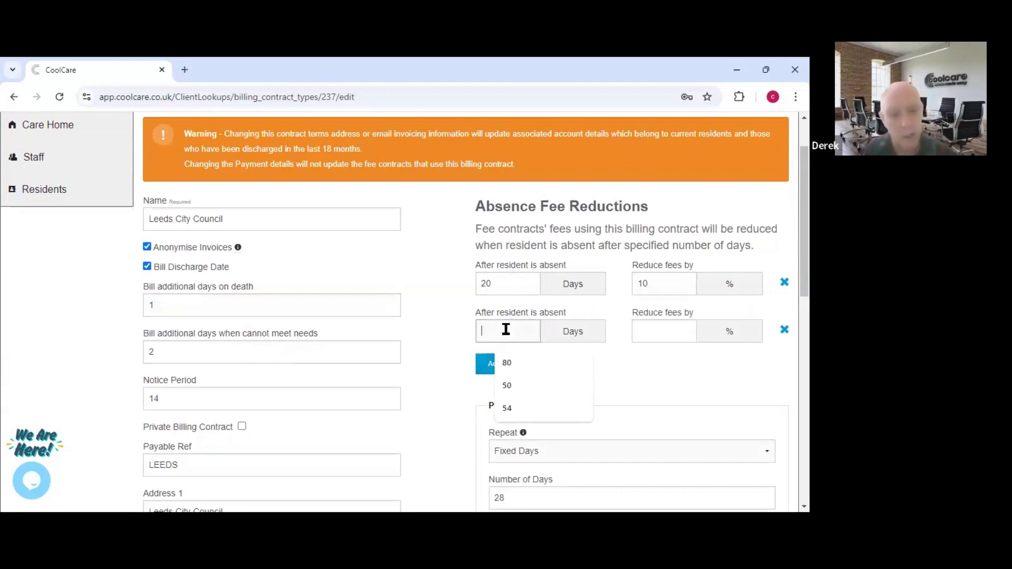
type("50")
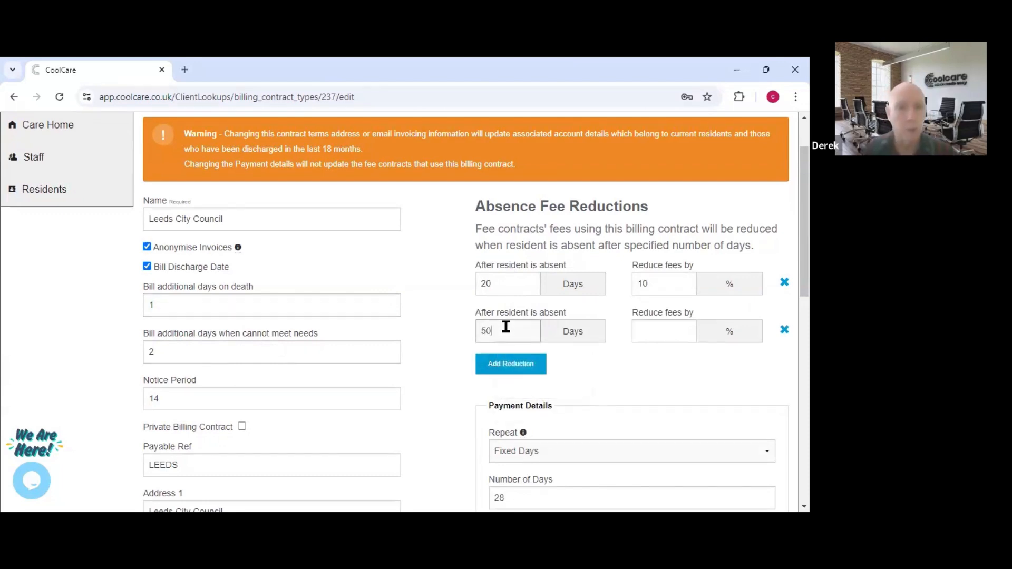
left_click(639, 334)
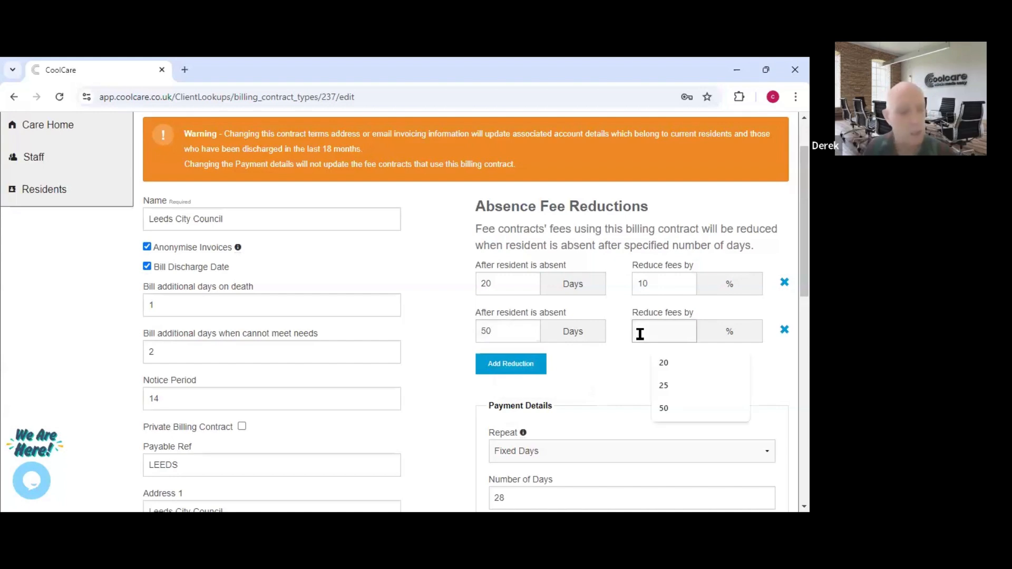
type("25")
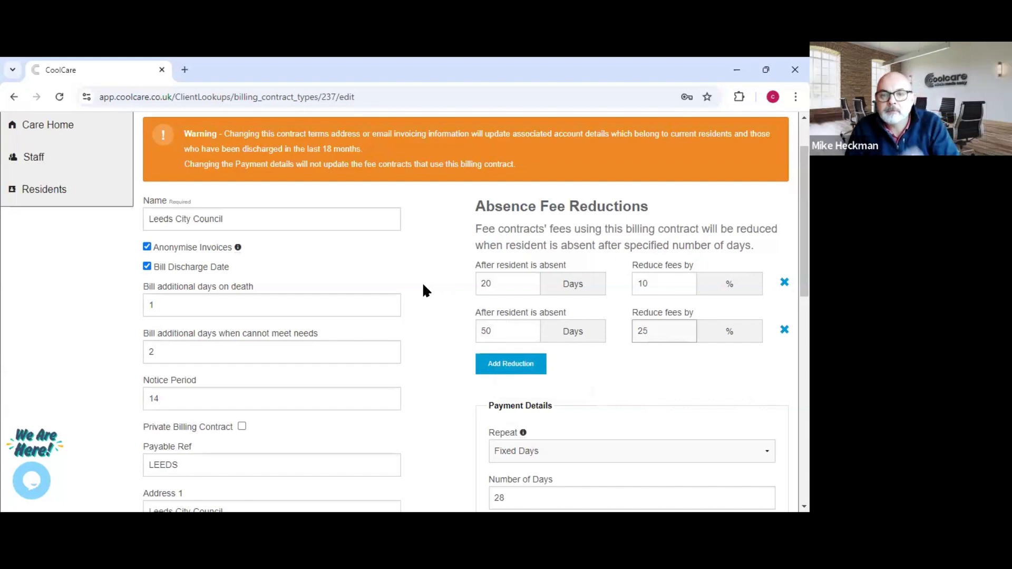
scroll(443, 312, "down", 3)
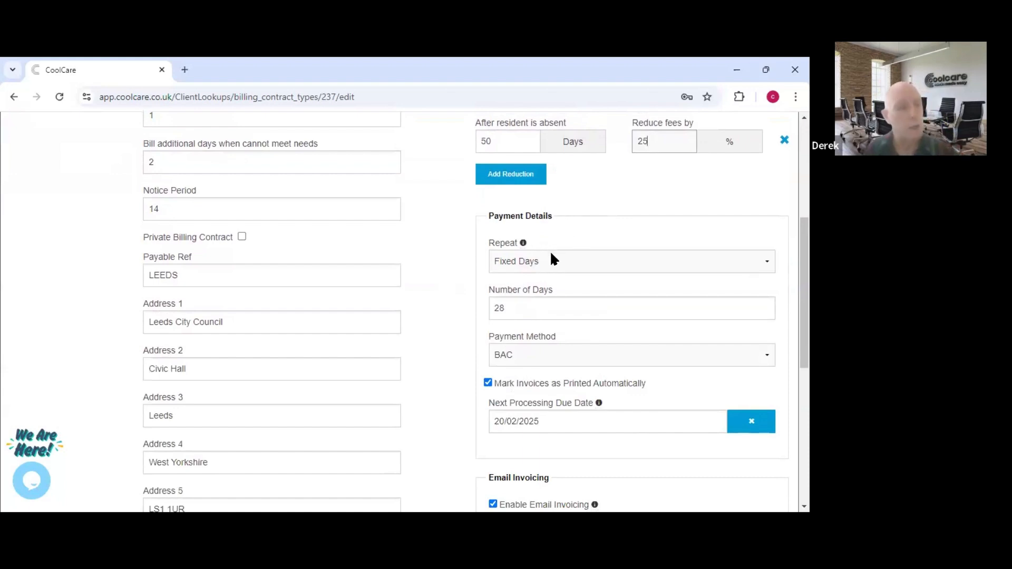
Try billing repeating by Unit Month on day 2 with Standing Order payment
left_click(762, 263)
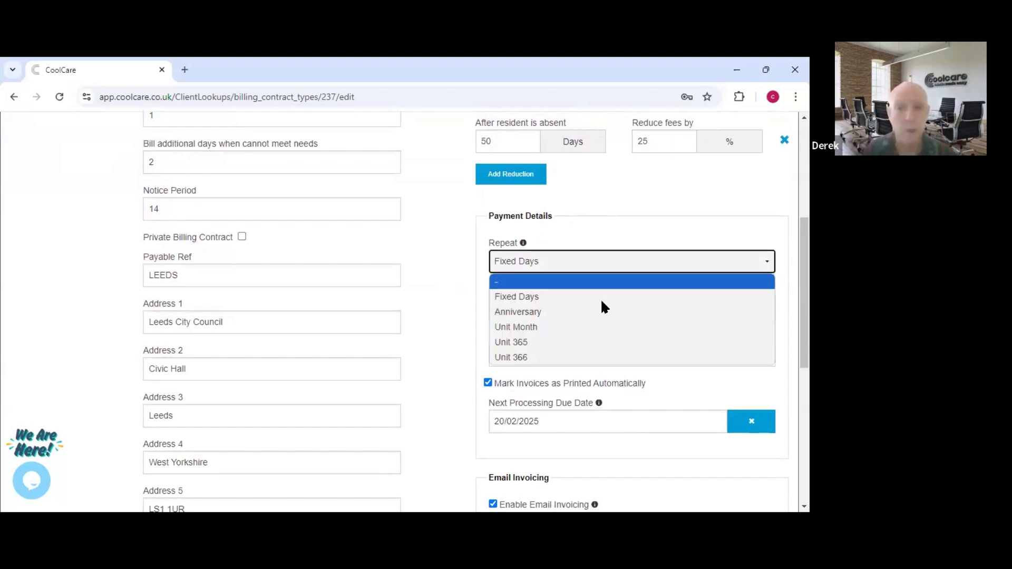
left_click(540, 331)
left_click(515, 310)
type("2")
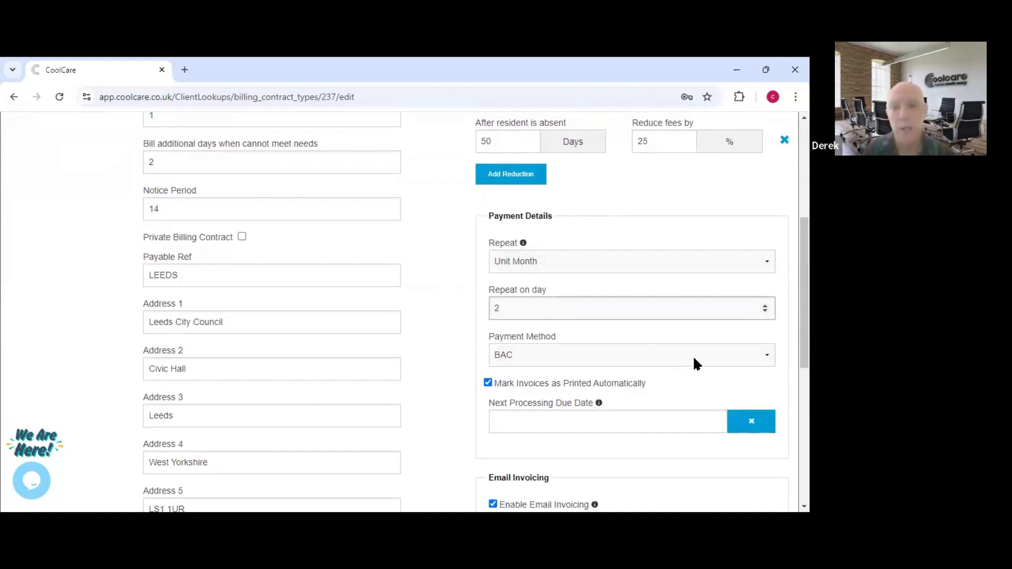
left_click(724, 356)
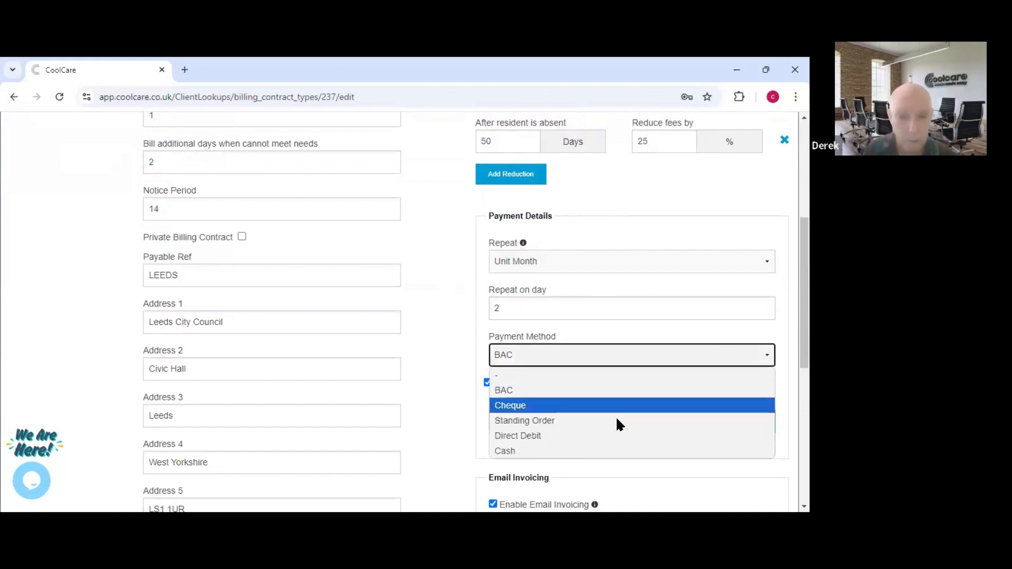
left_click(584, 430)
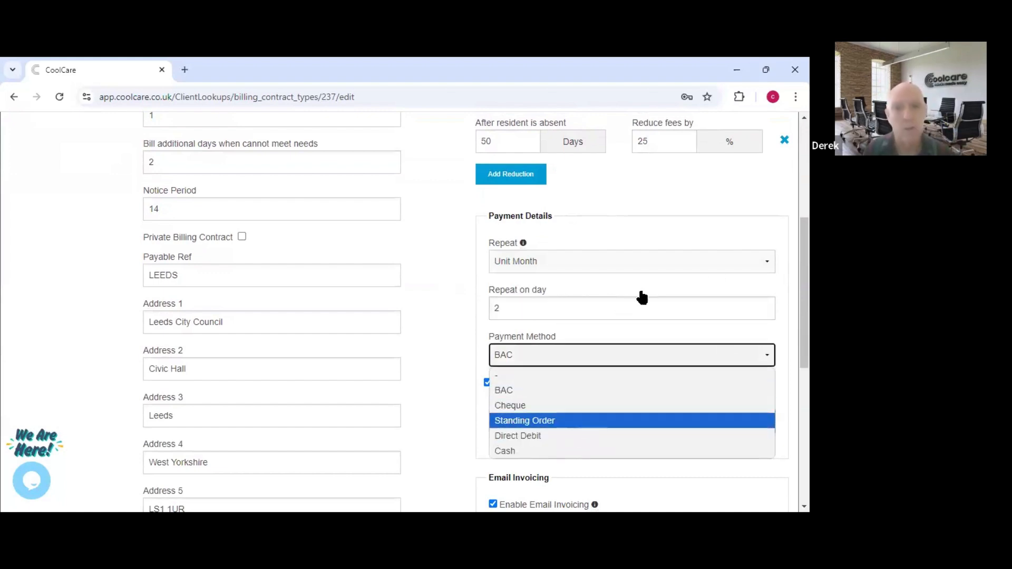
Revert billing to Fixed Days every 28 days with BAC payment
left_click(722, 261)
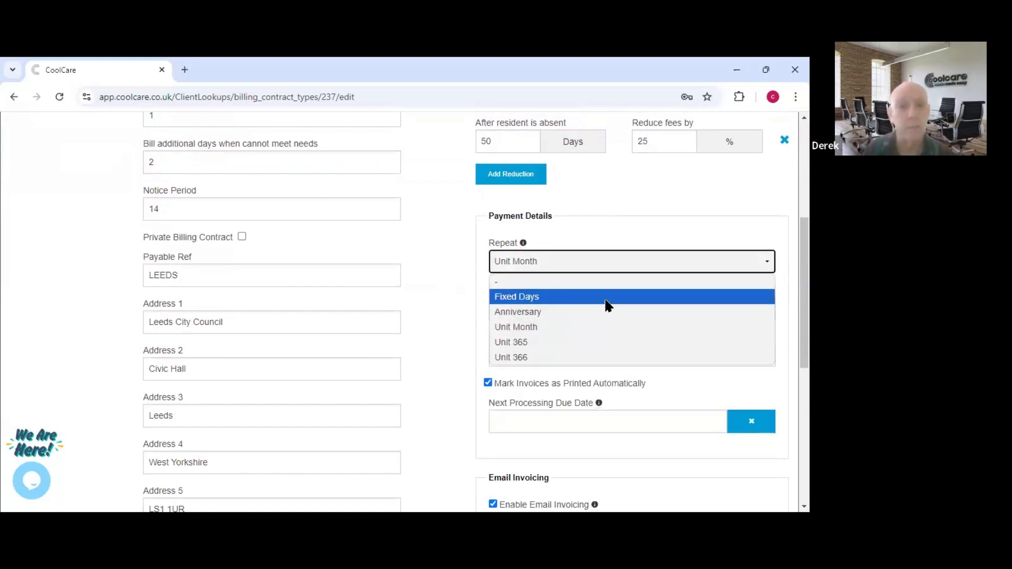
left_click(530, 298)
type("28")
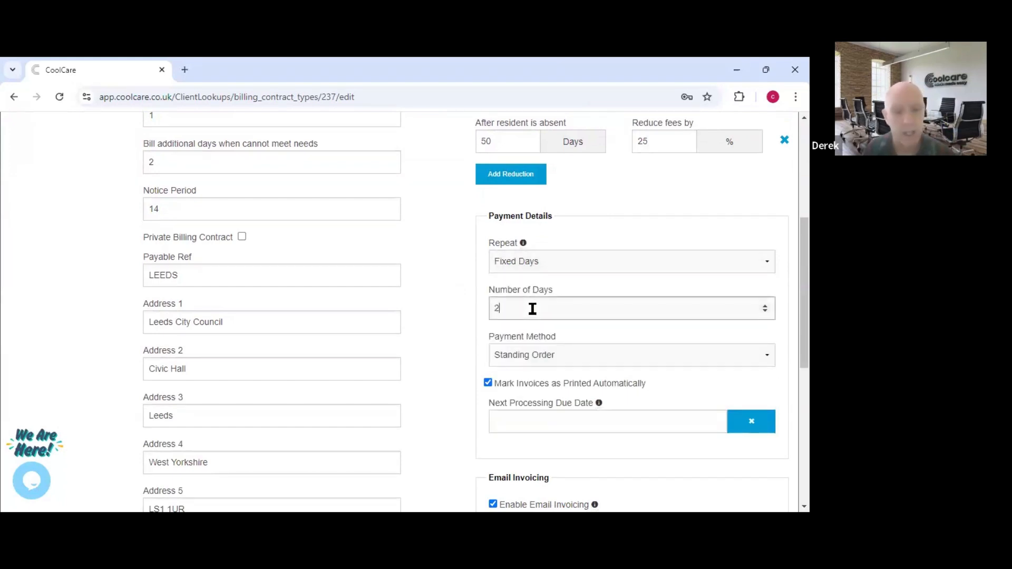
left_click(662, 354)
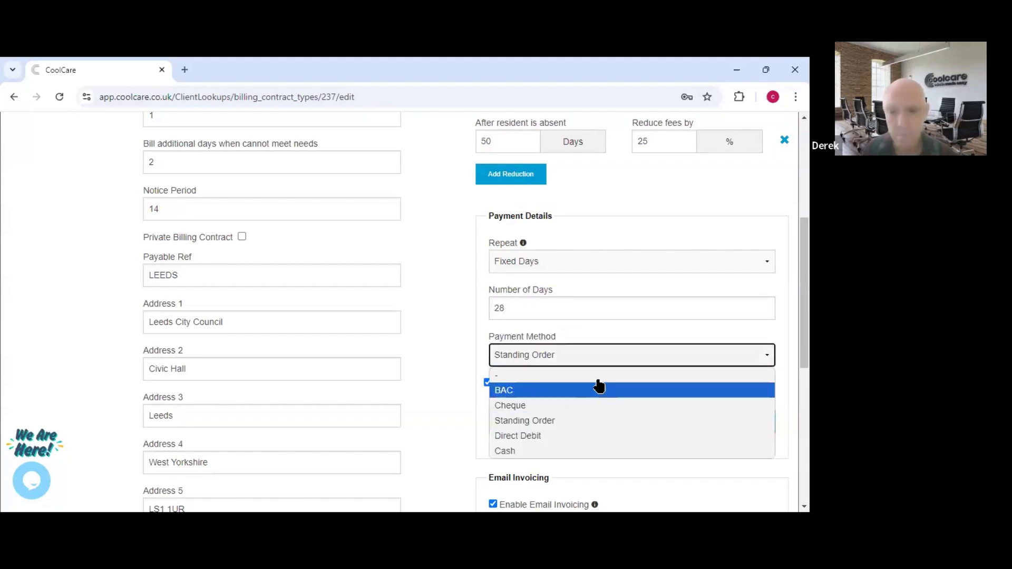
left_click(600, 391)
scroll(496, 356, "up", 1)
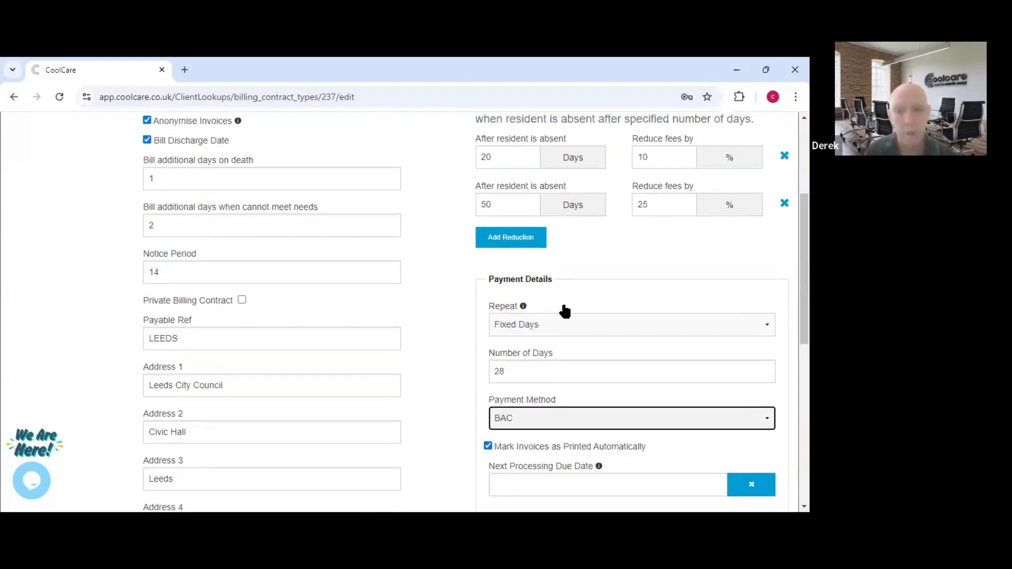
scroll(564, 308, "down", 1)
scroll(566, 308, "down", 2)
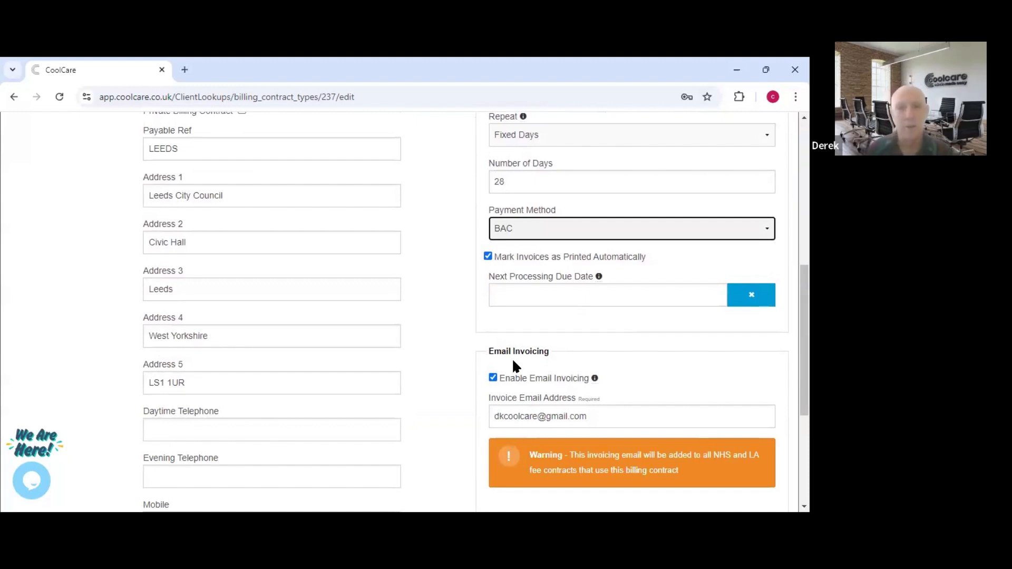
scroll(448, 364, "up", 6)
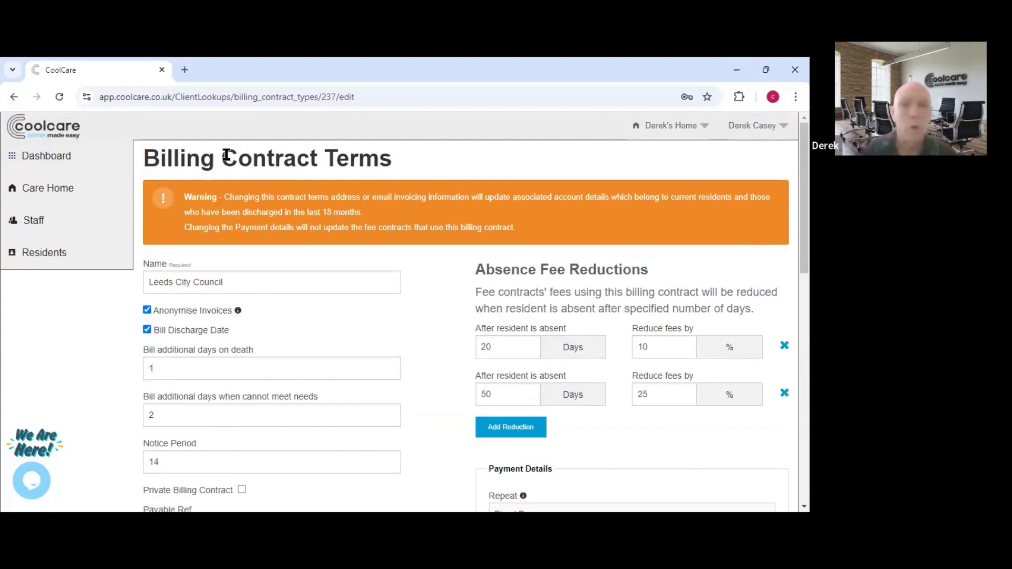
Review the Leeds and York Partnership NHS Foundation Trust contract terms, then return to the list
left_click(765, 130)
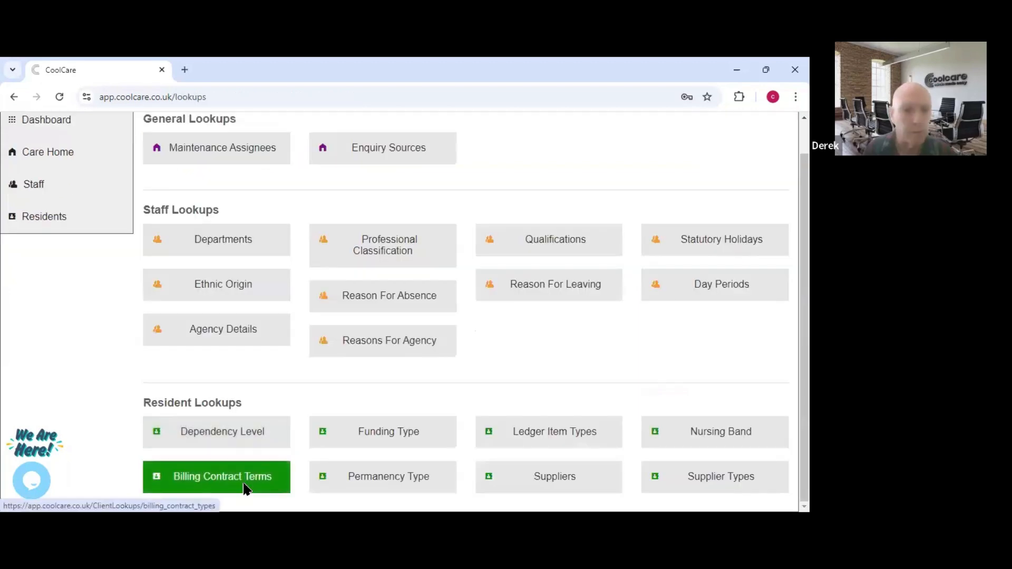
left_click(224, 477)
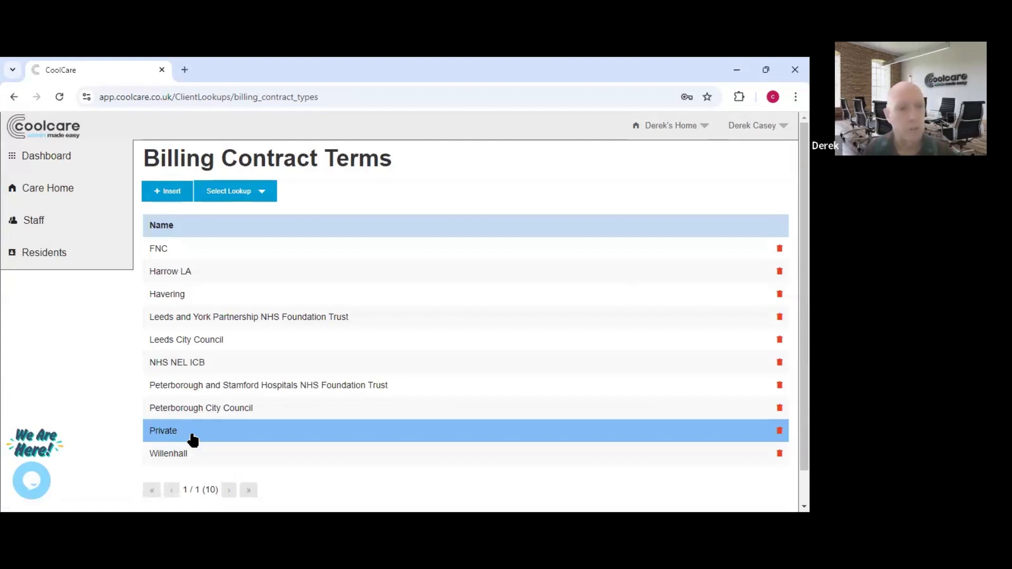
left_click(194, 320)
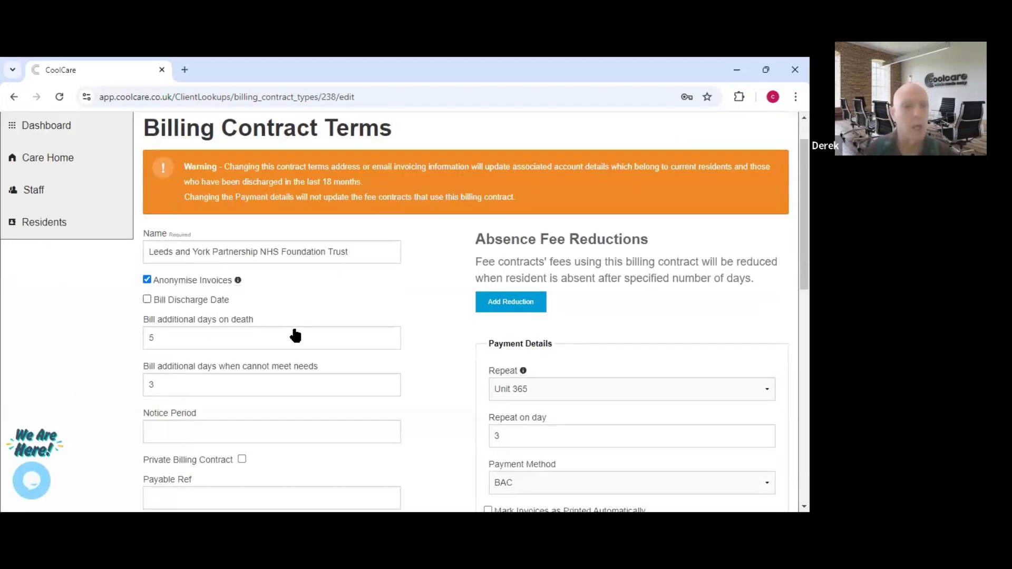
scroll(296, 335, "down", 3)
scroll(292, 336, "up", 4)
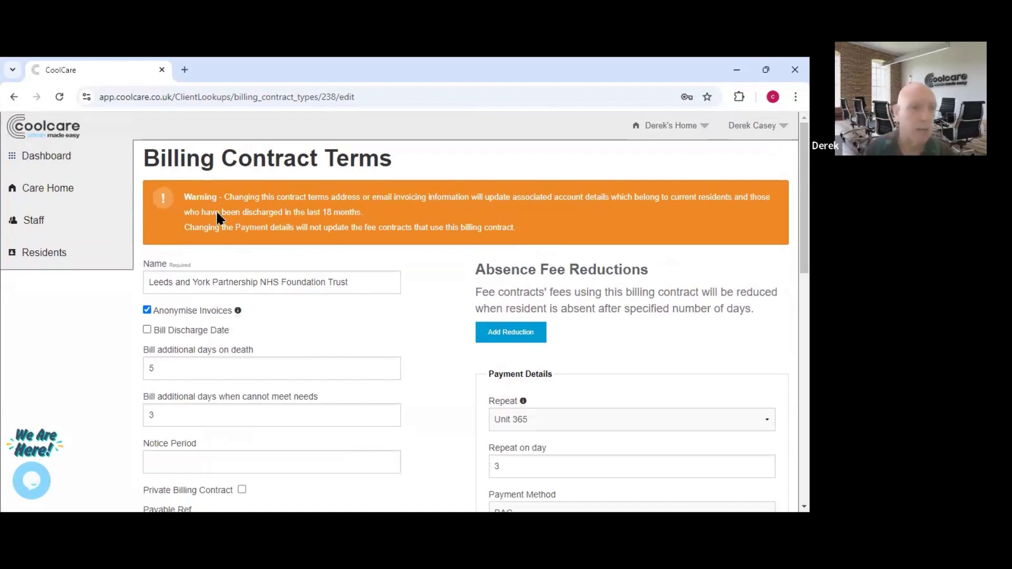
left_click(13, 98)
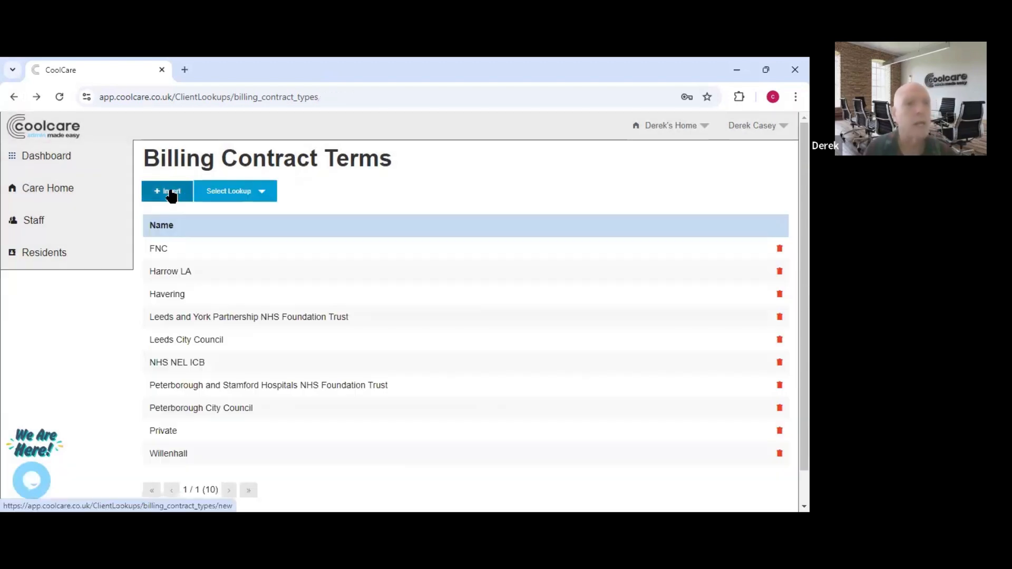
Insert a new billing contract with Private Billing Contract ticked, then go to Resident Records
left_click(171, 198)
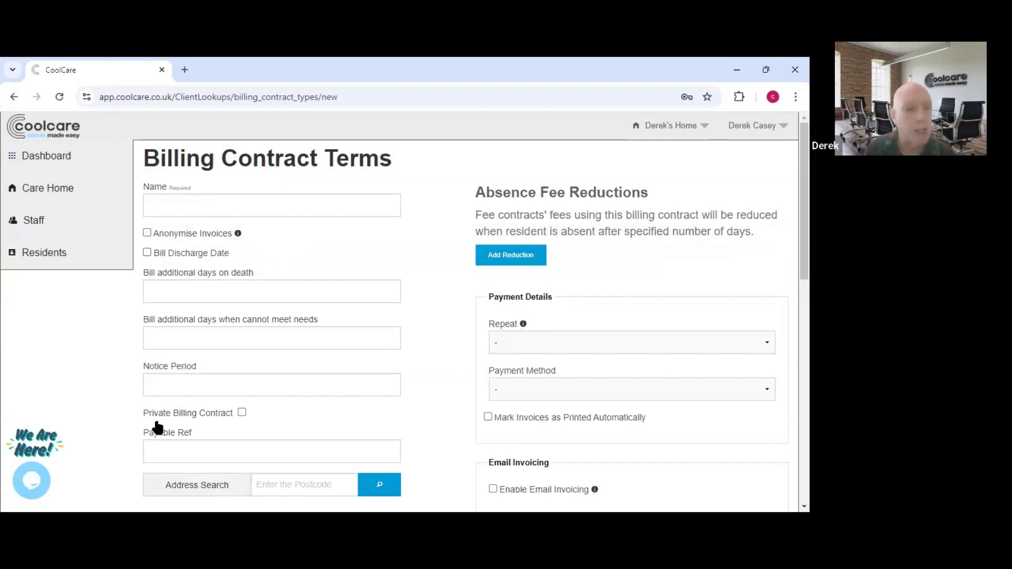
left_click(240, 413)
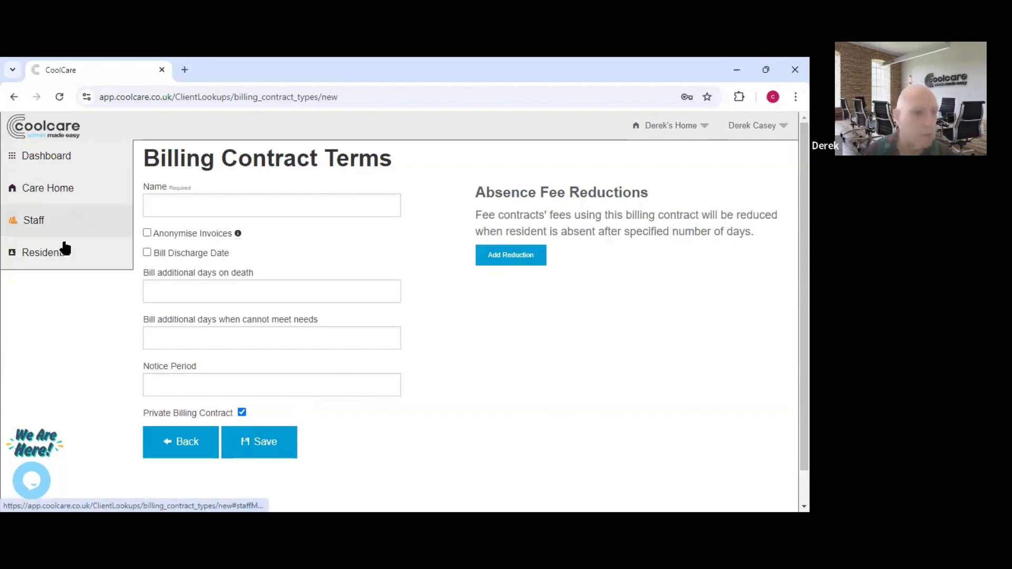
left_click(66, 255)
left_click(85, 280)
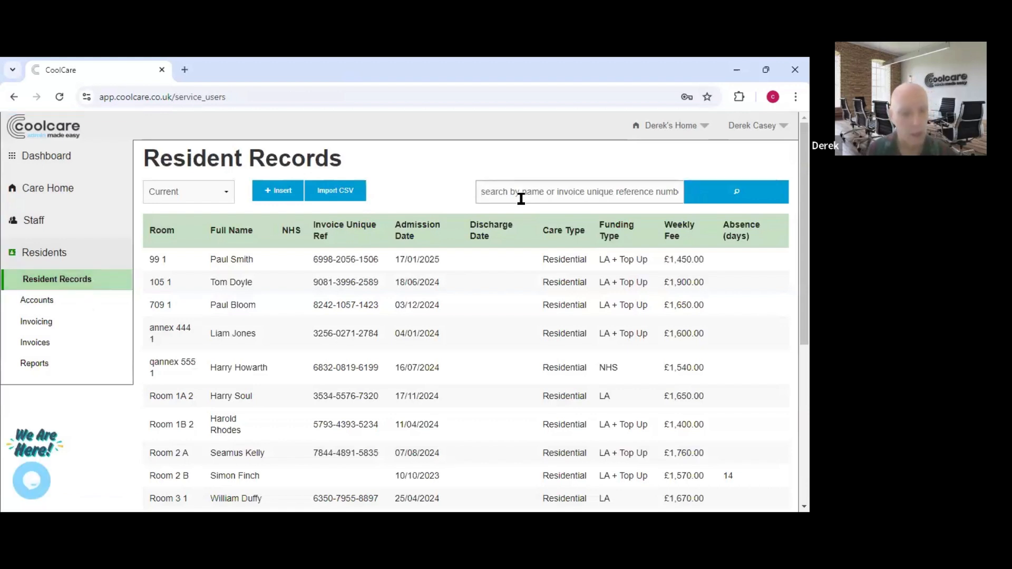
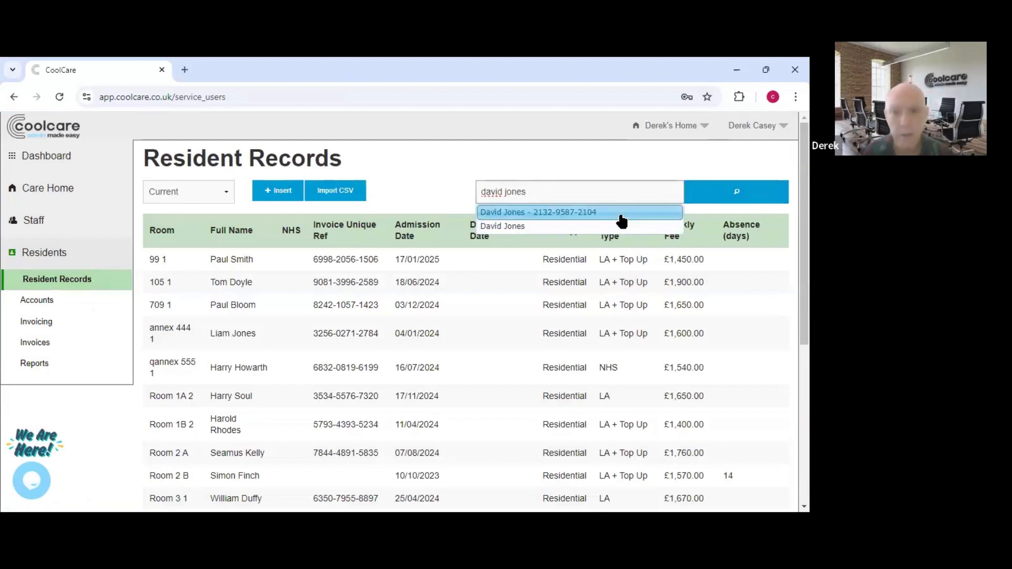
Find the resident by name, list their fee contracts and edit the Leeds CC contract
left_click(620, 212)
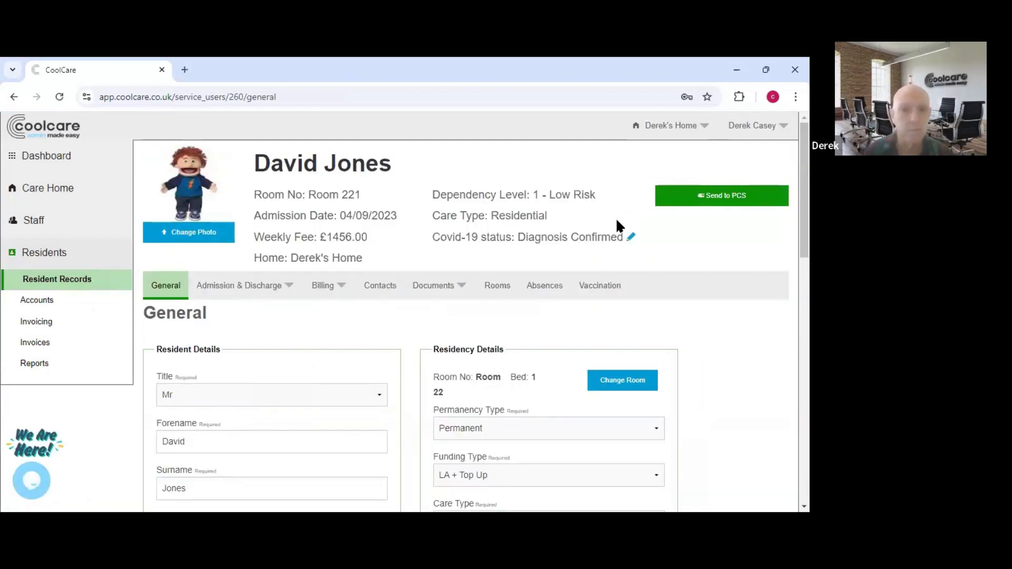
left_click(327, 294)
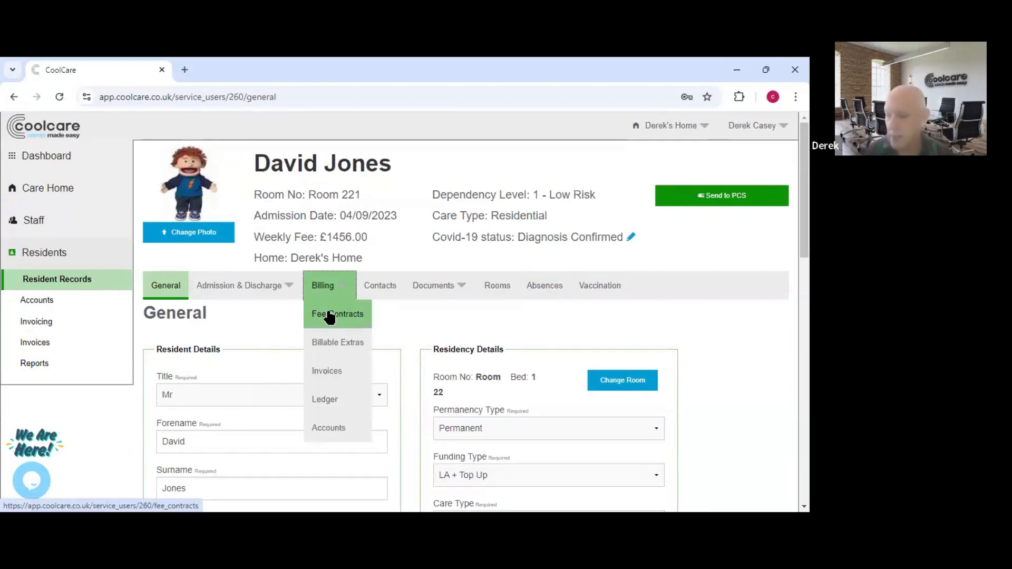
left_click(328, 312)
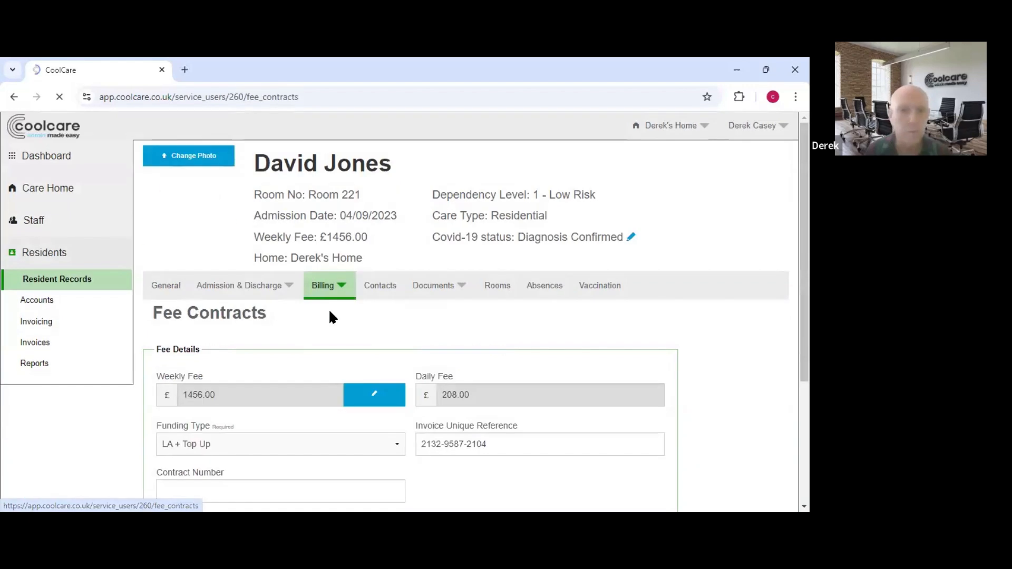
scroll(351, 312, "down", 2)
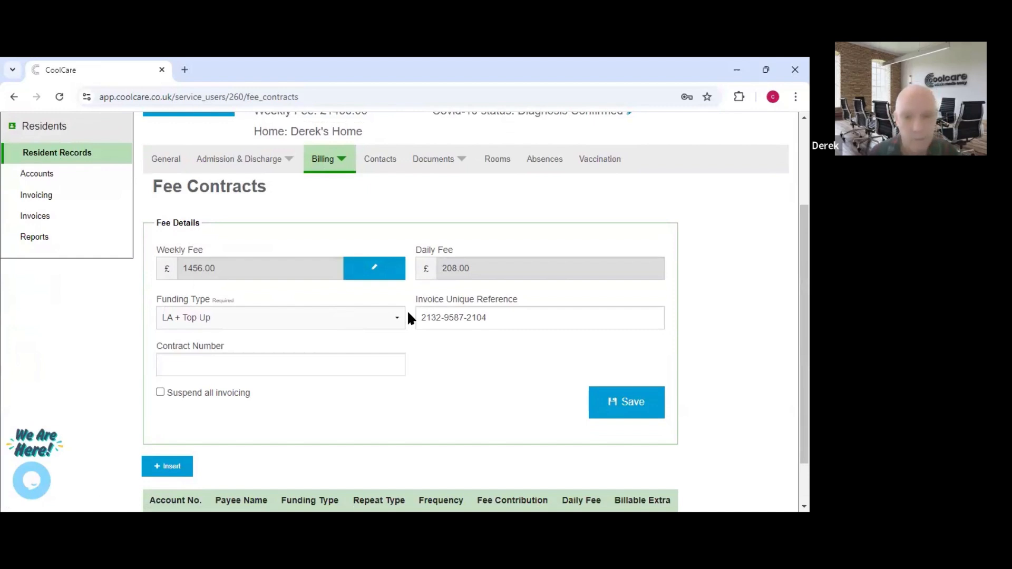
scroll(410, 316, "down", 1)
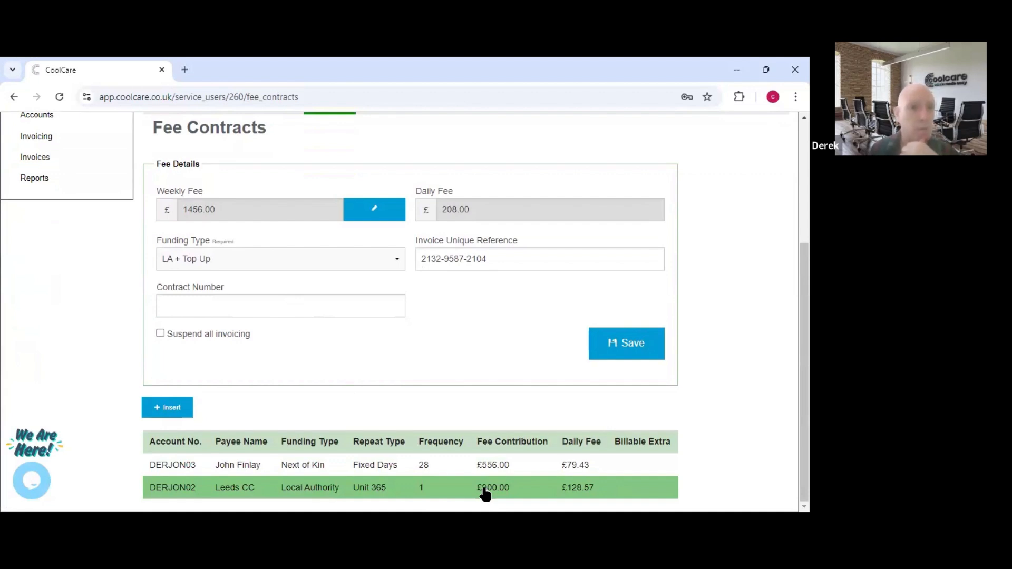
left_click(390, 489)
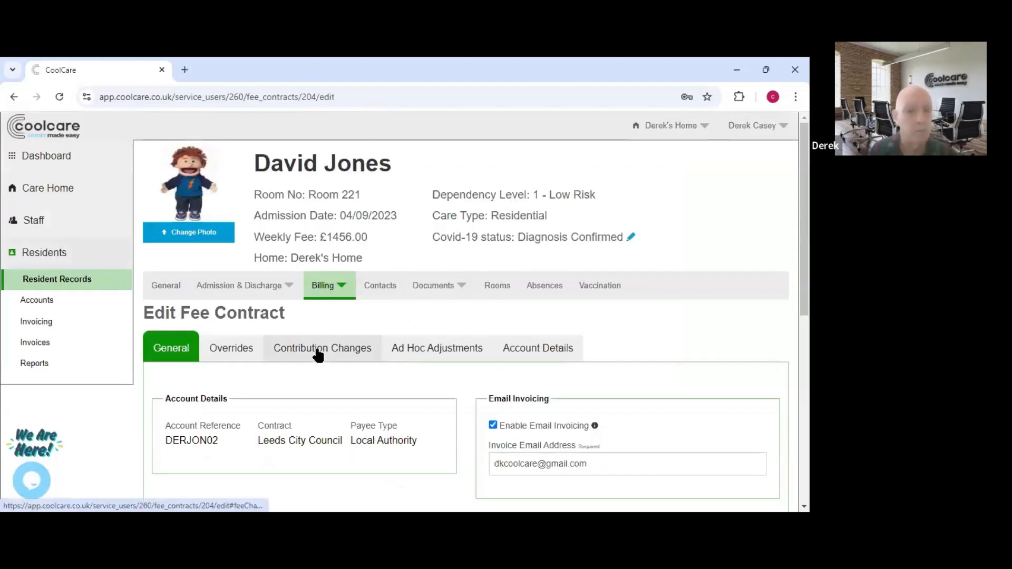
Add an £800 weekly contribution change effective 01/11/2024 to the Leeds City Council contract
left_click(316, 358)
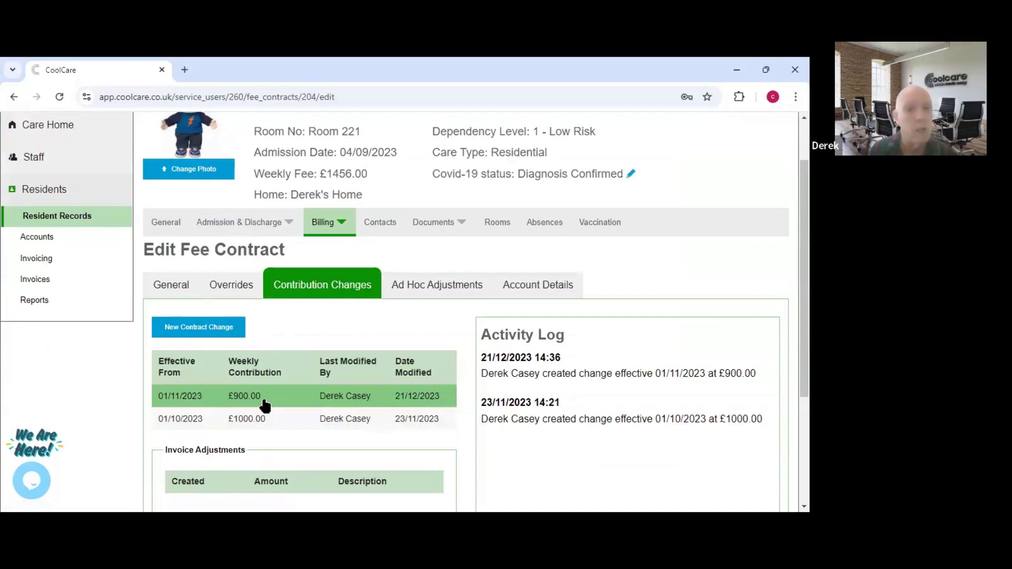
left_click(221, 331)
left_click(214, 351)
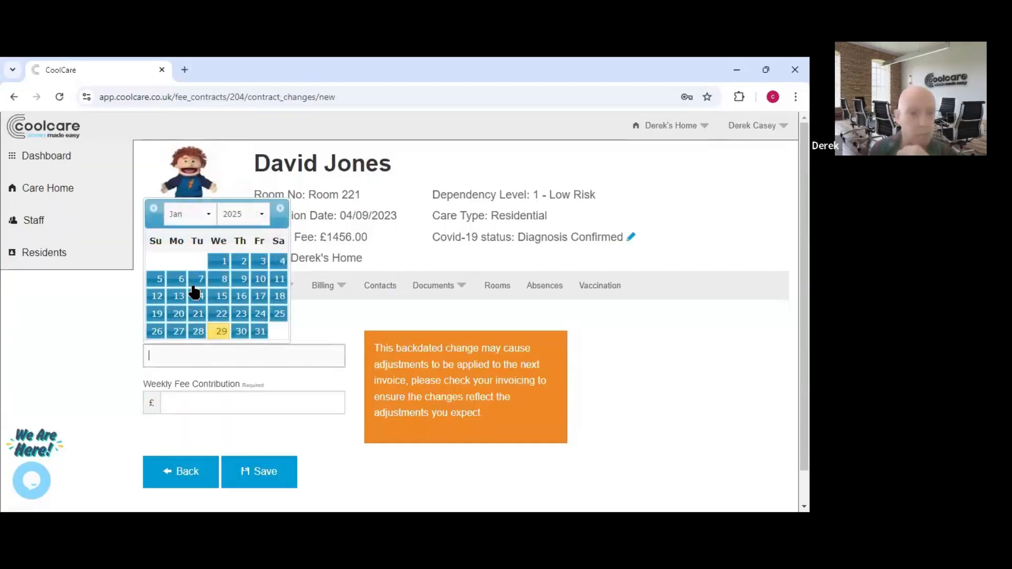
left_click(153, 209)
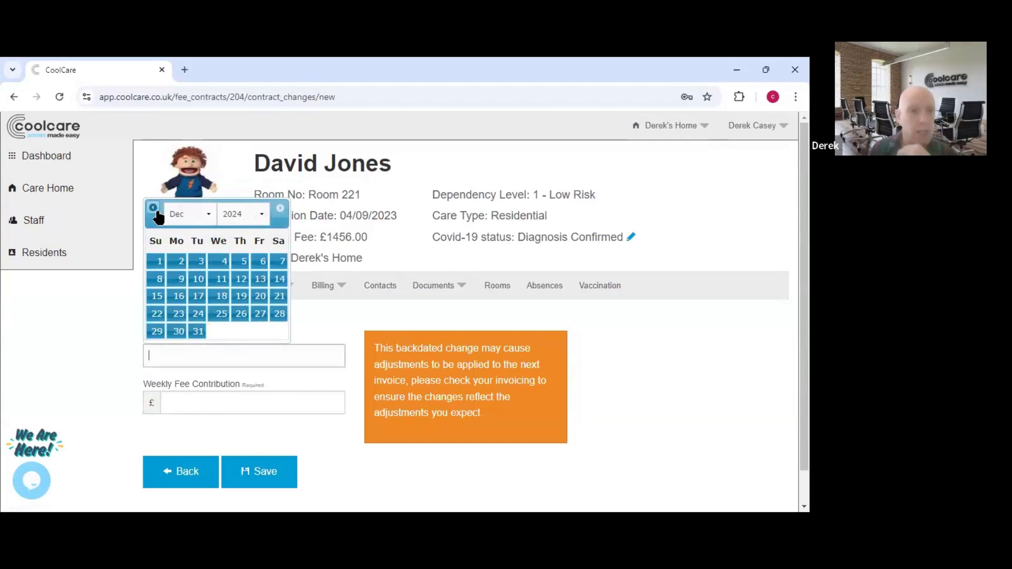
left_click(153, 208)
left_click(263, 263)
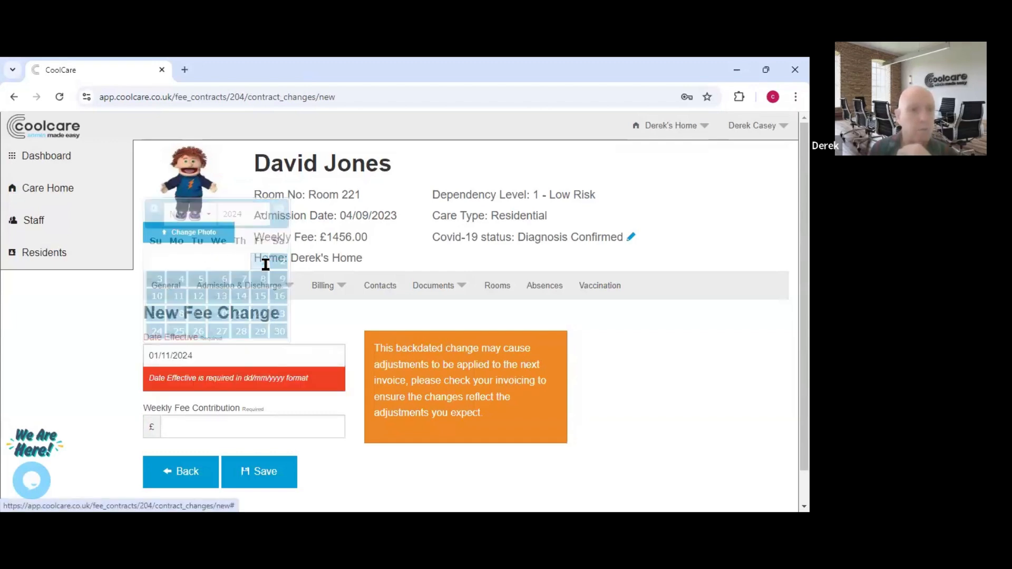
left_click(225, 409)
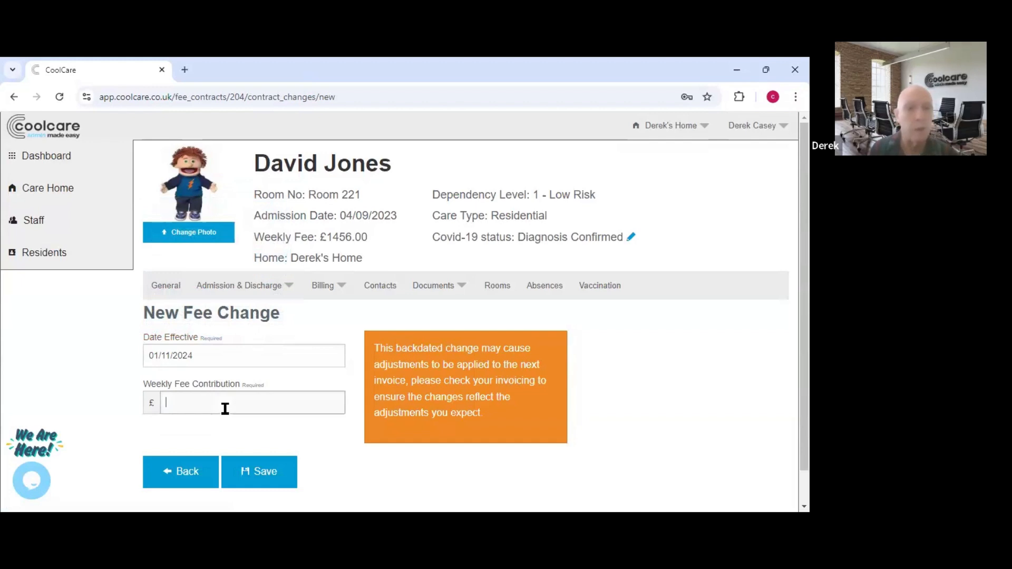
type("800")
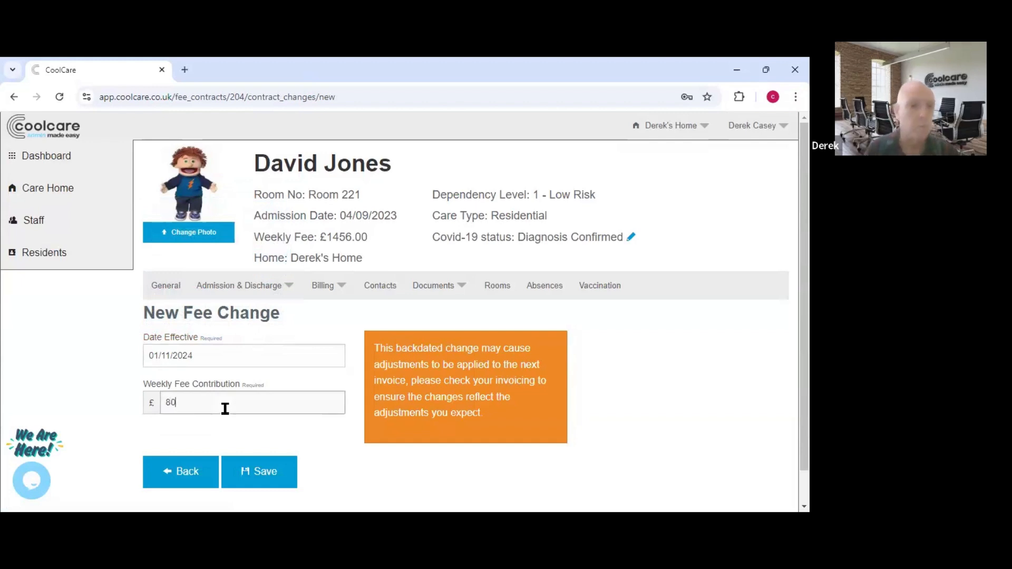
left_click(269, 482)
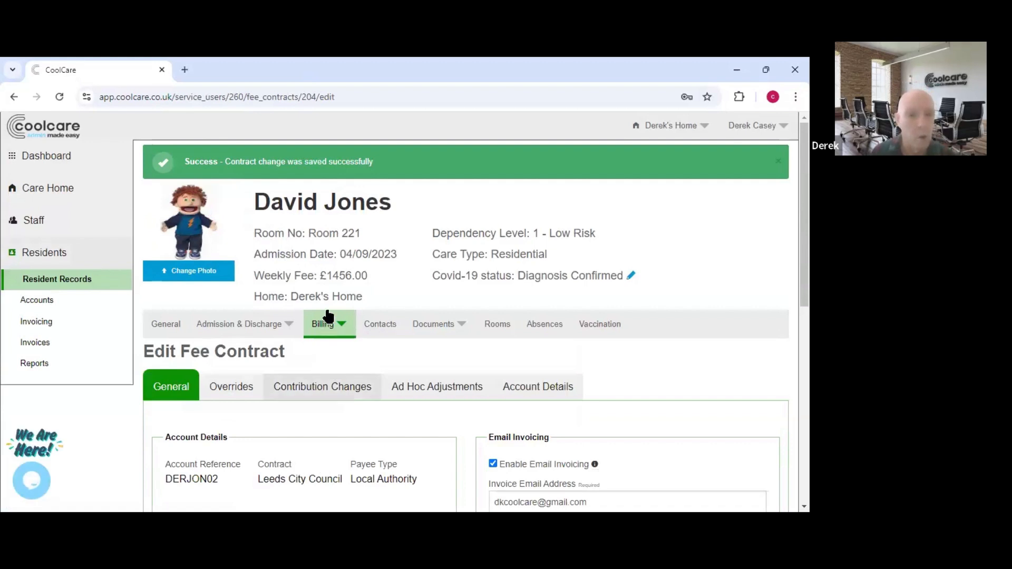
Return to the resident's Fee Contracts list
left_click(324, 329)
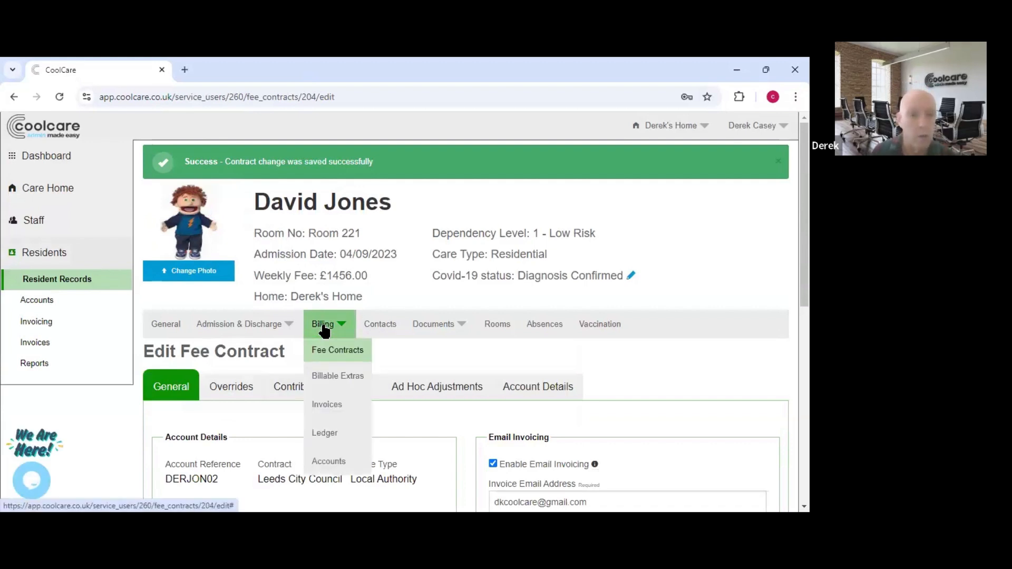
left_click(334, 354)
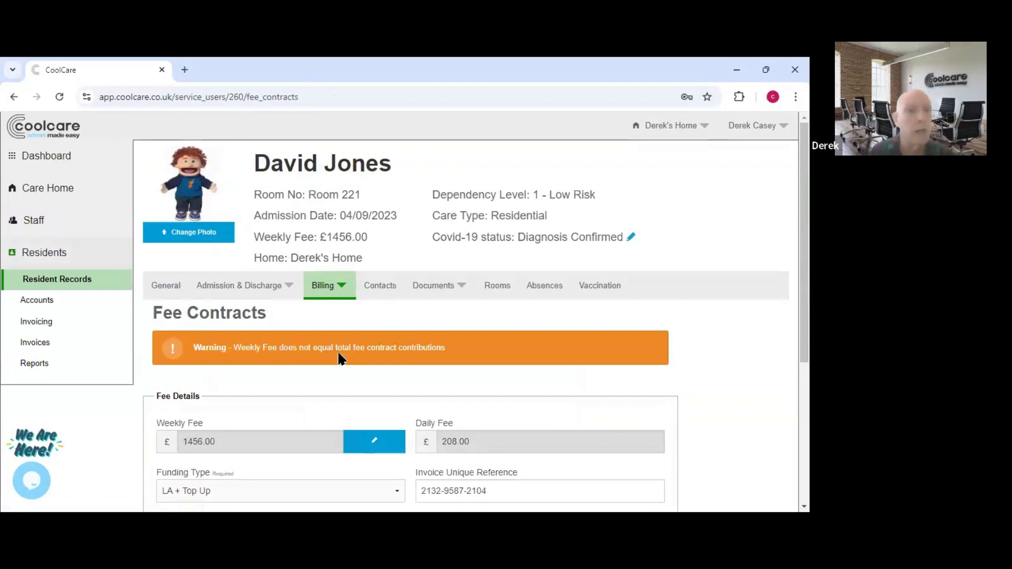
scroll(350, 361, "down", 5)
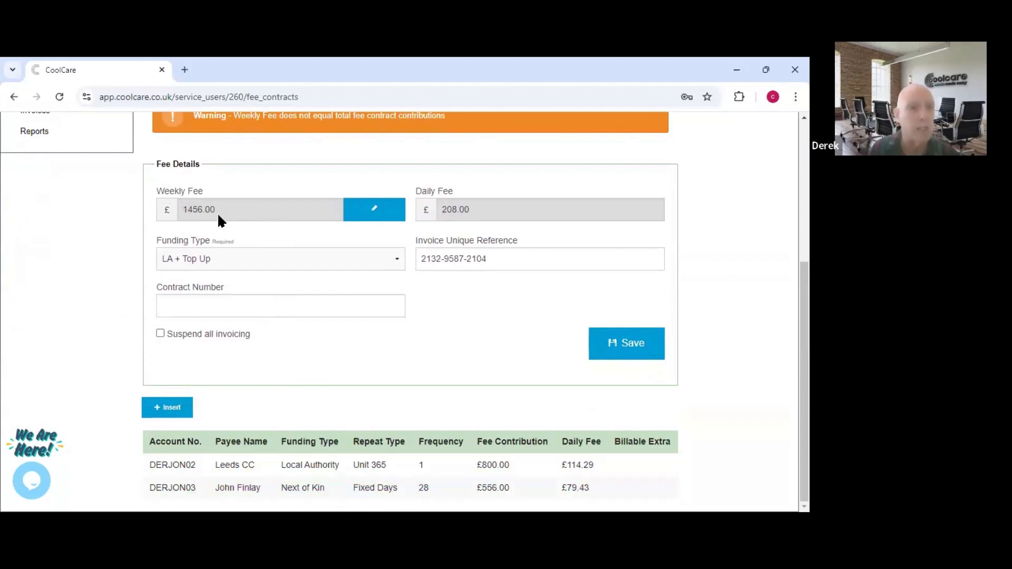
Add a £656 weekly contribution change effective 01/11/2024 to the Next of Kin contract
left_click(357, 490)
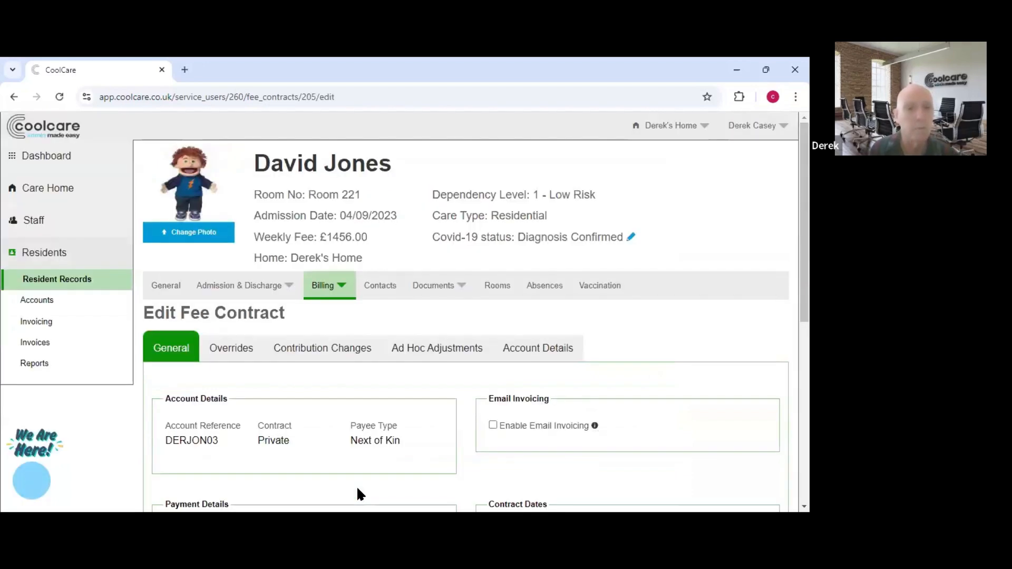
left_click(314, 356)
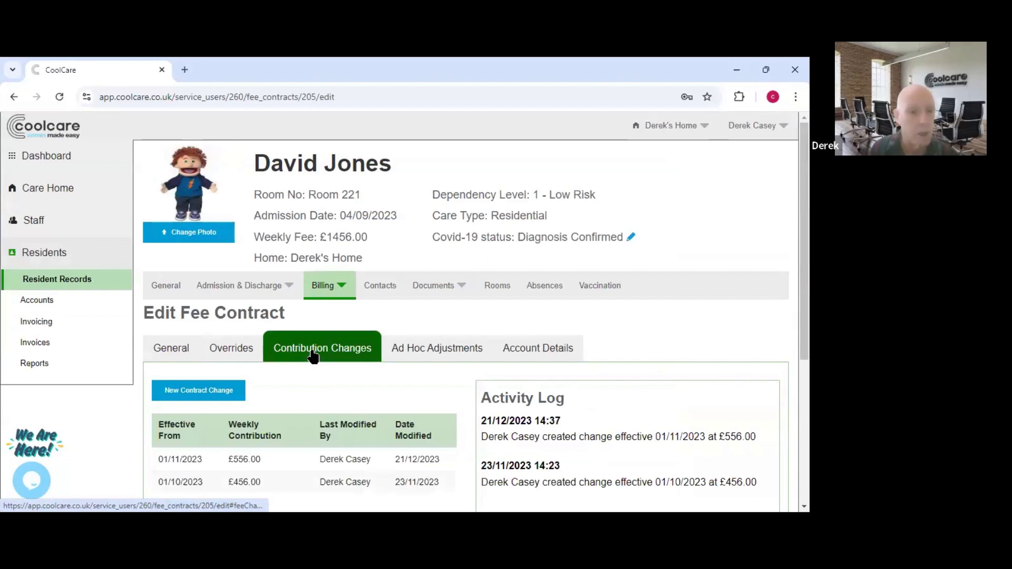
left_click(213, 397)
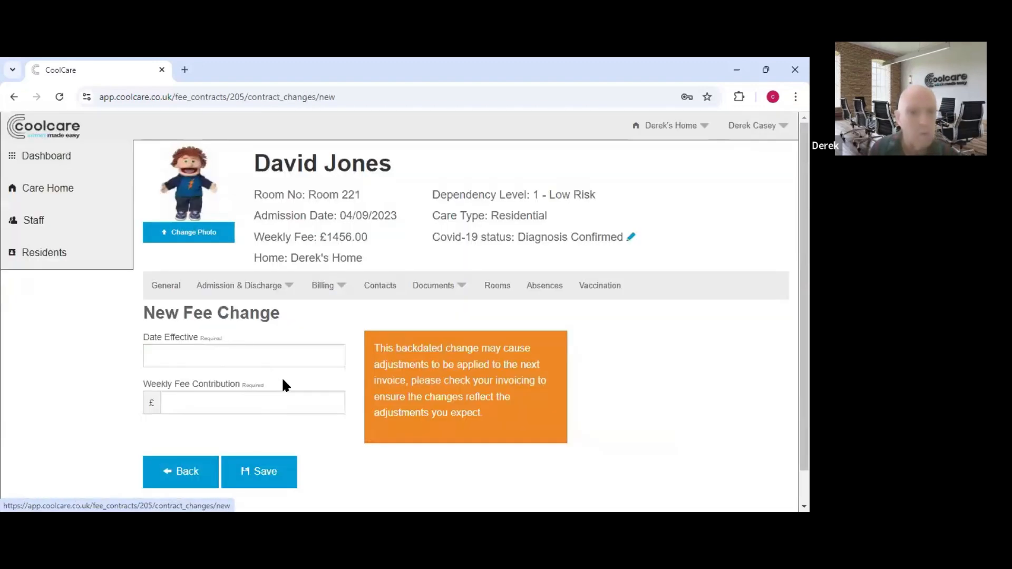
left_click(228, 357)
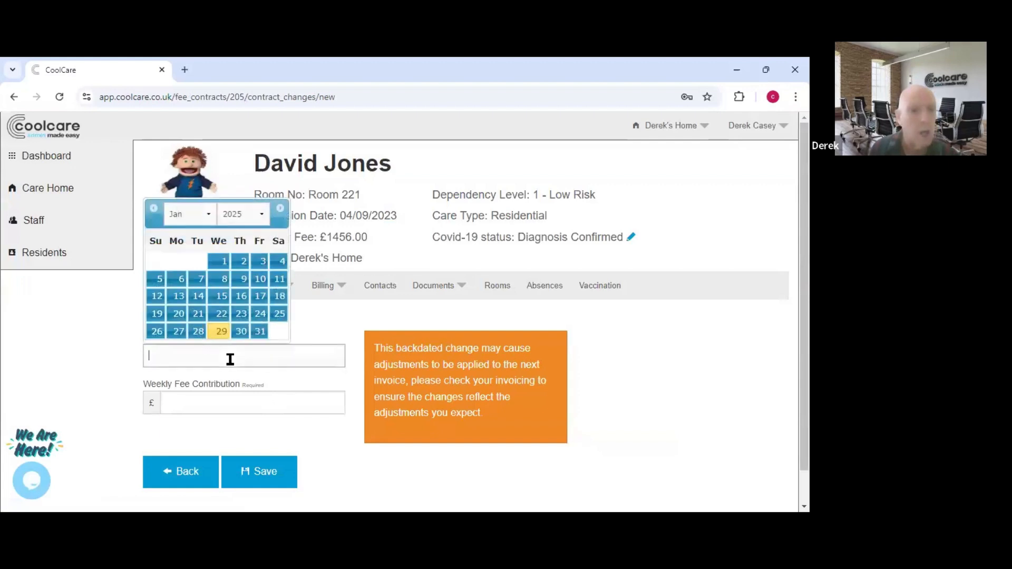
left_click(154, 211)
left_click(154, 211)
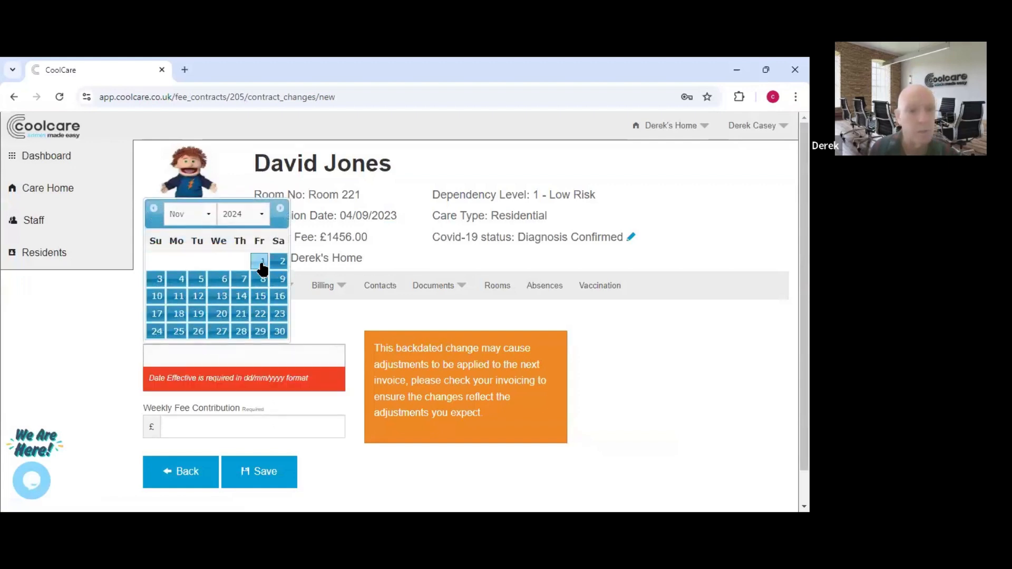
left_click(261, 264)
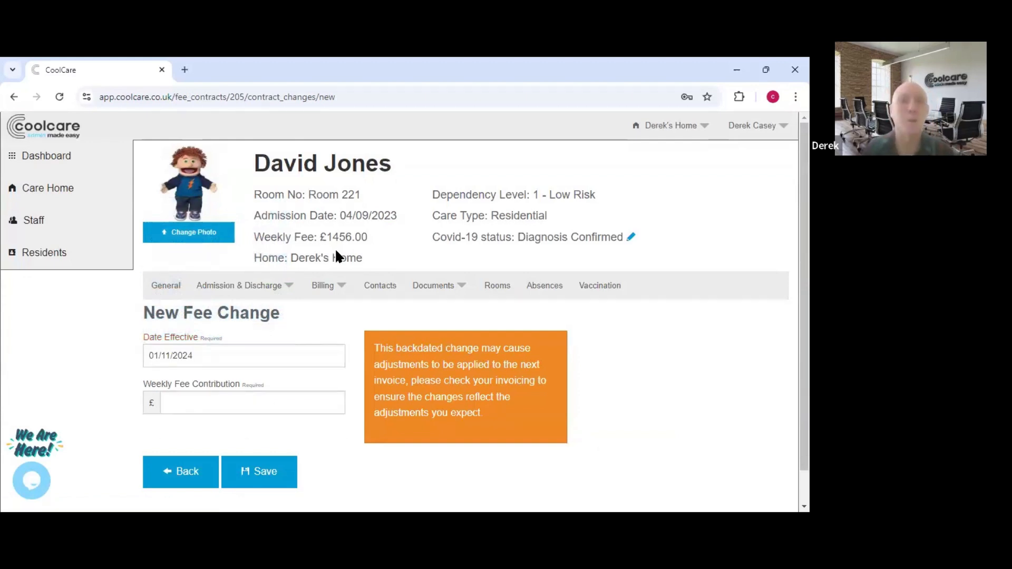
left_click(267, 395)
type("65")
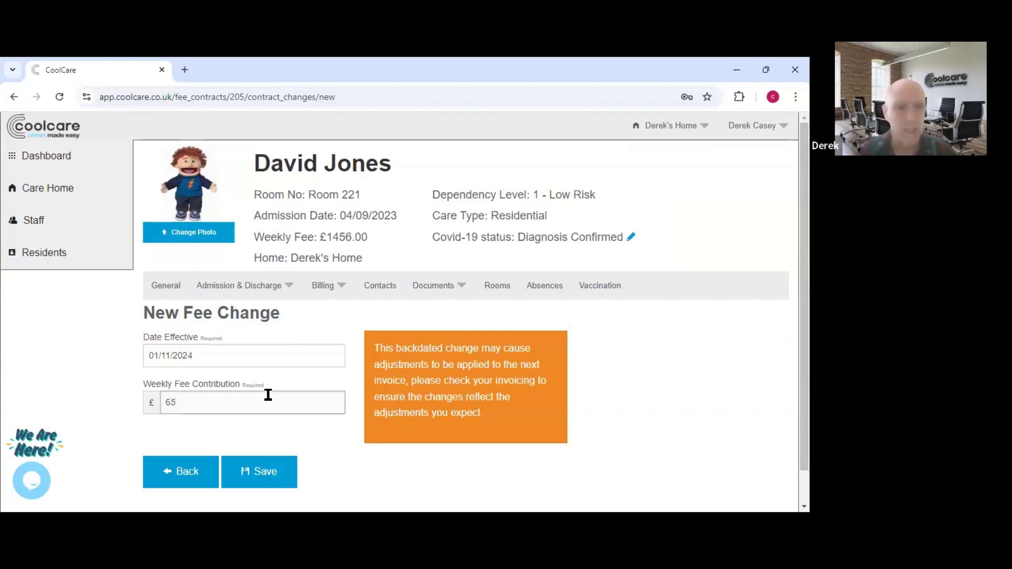
type("6")
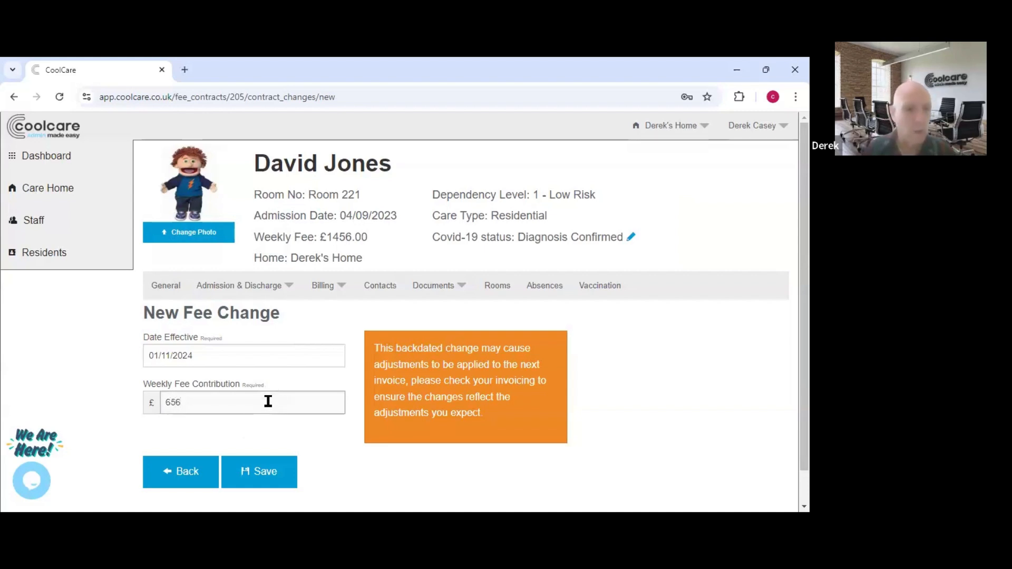
scroll(253, 416, "down", 1)
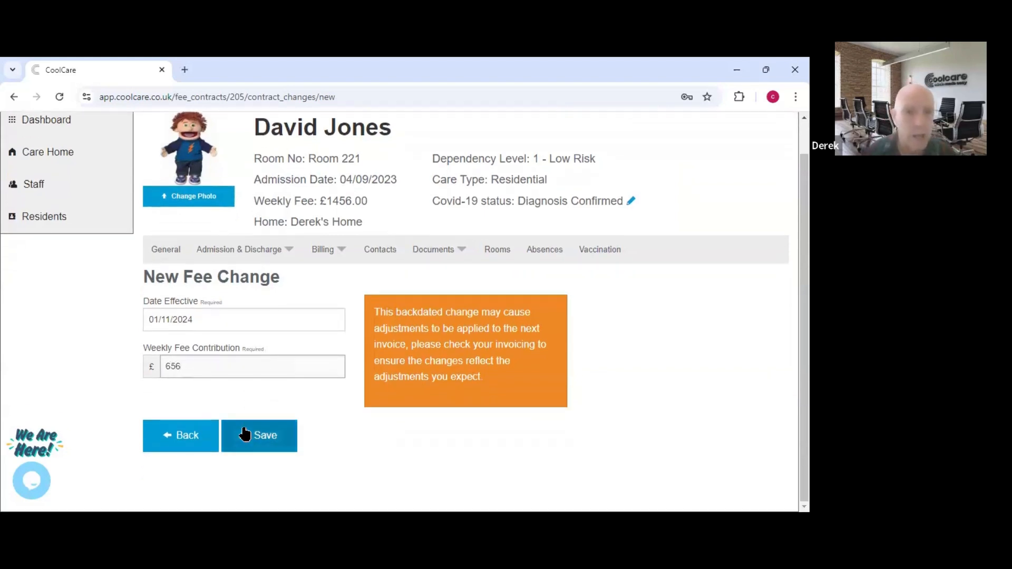
left_click(259, 442)
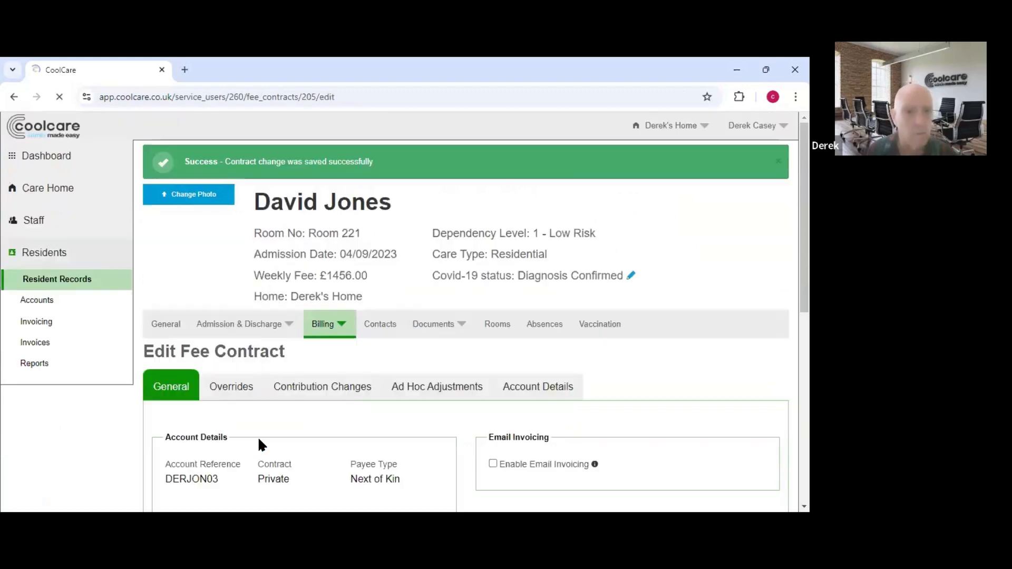
Go back to the resident's Fee Contracts list
left_click(326, 325)
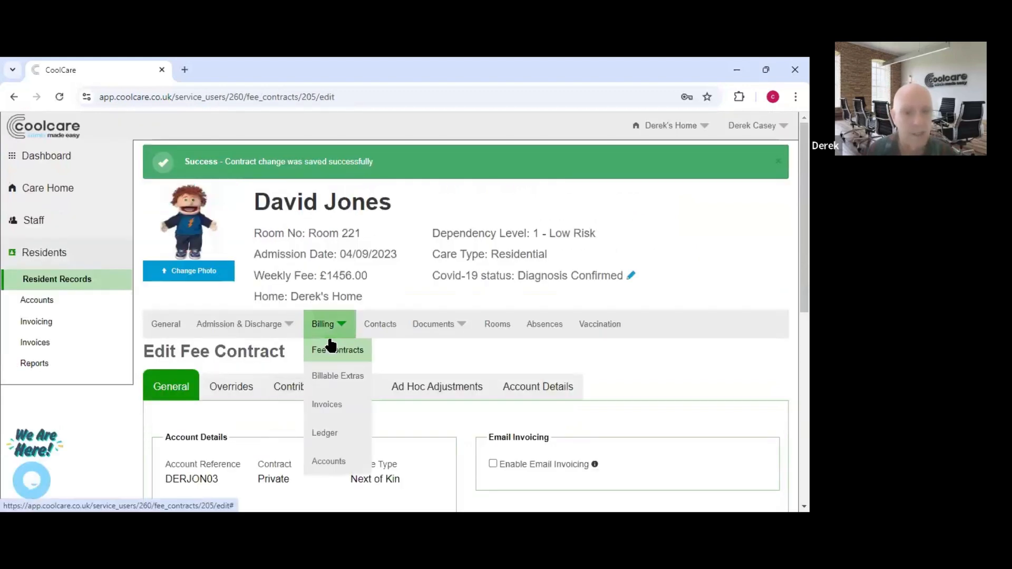
left_click(335, 352)
scroll(332, 359, "down", 3)
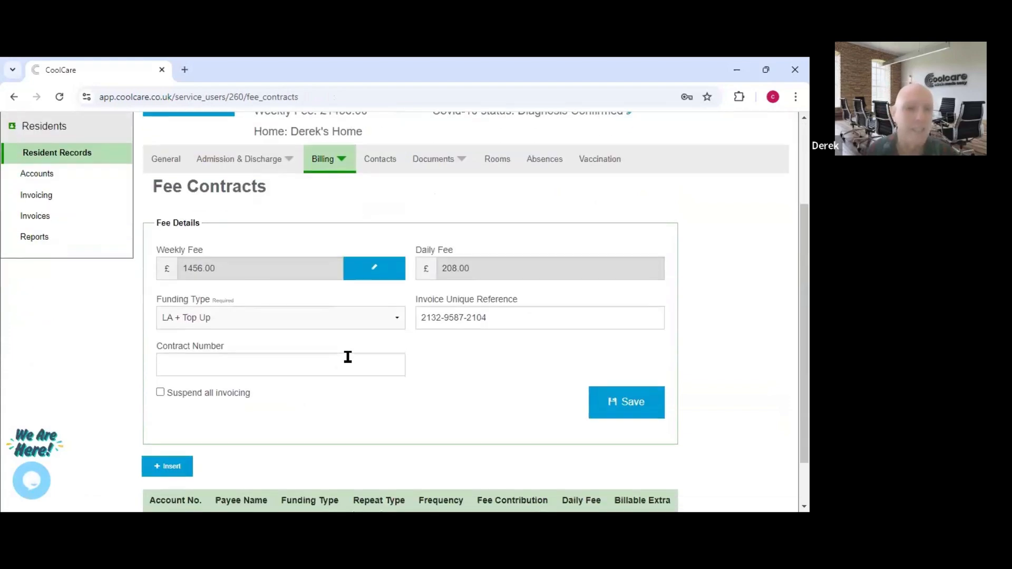
Open the Weekly Fee change history from the Fee Contracts page
scroll(377, 230, "down", 1)
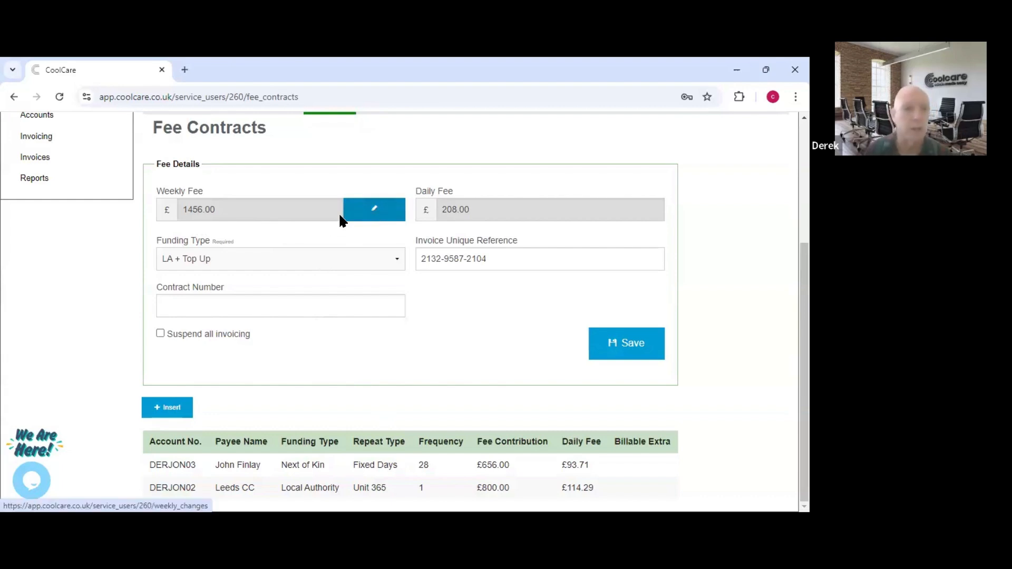
left_click(374, 213)
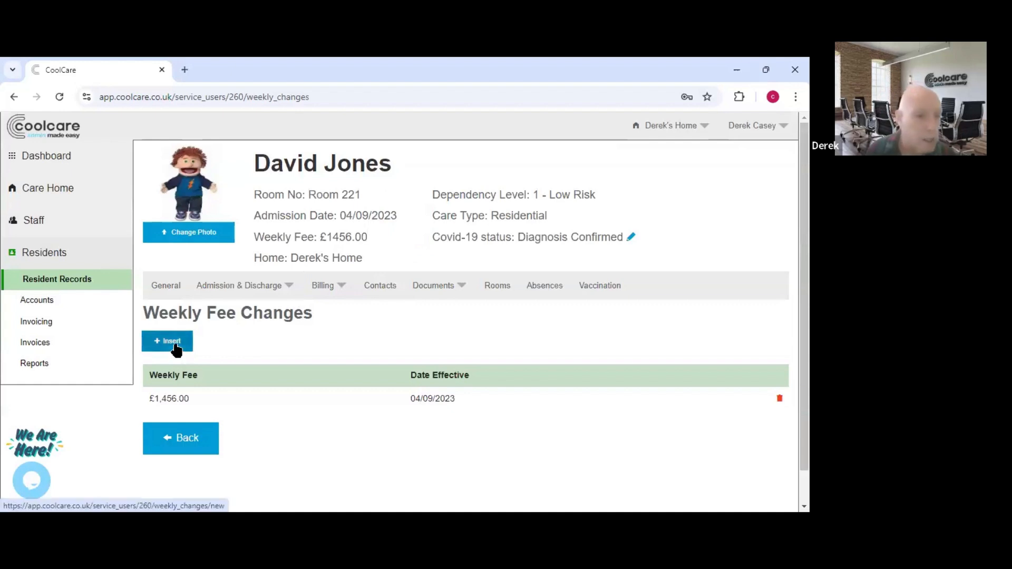
Insert a new £1,556 weekly fee effective 01/01/2025
left_click(174, 345)
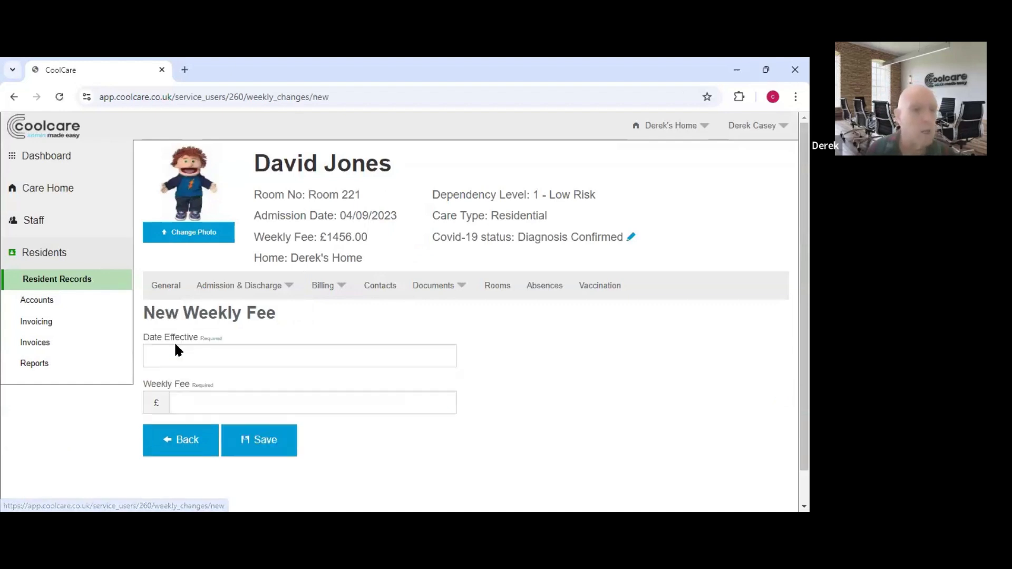
left_click(178, 350)
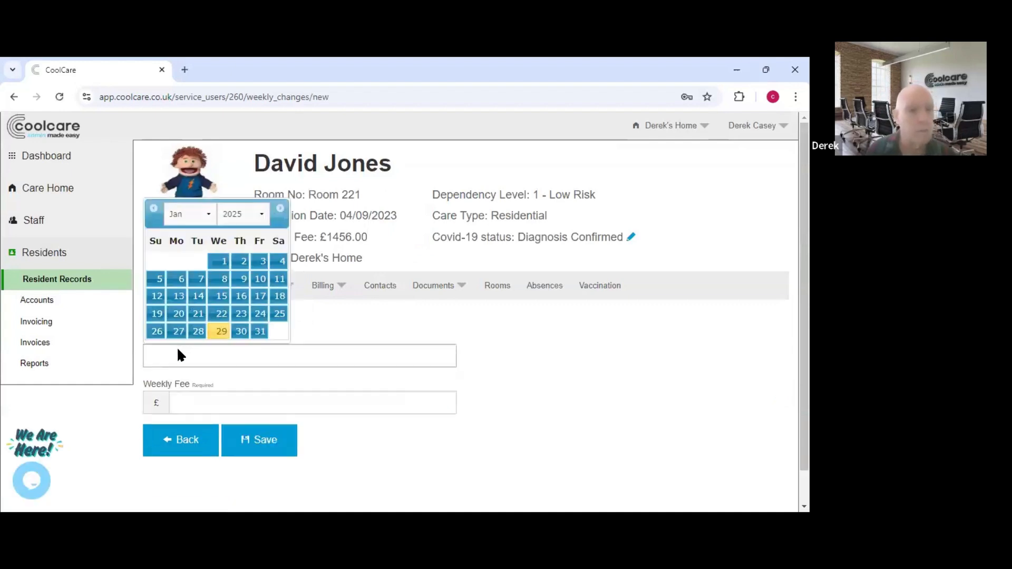
left_click(222, 262)
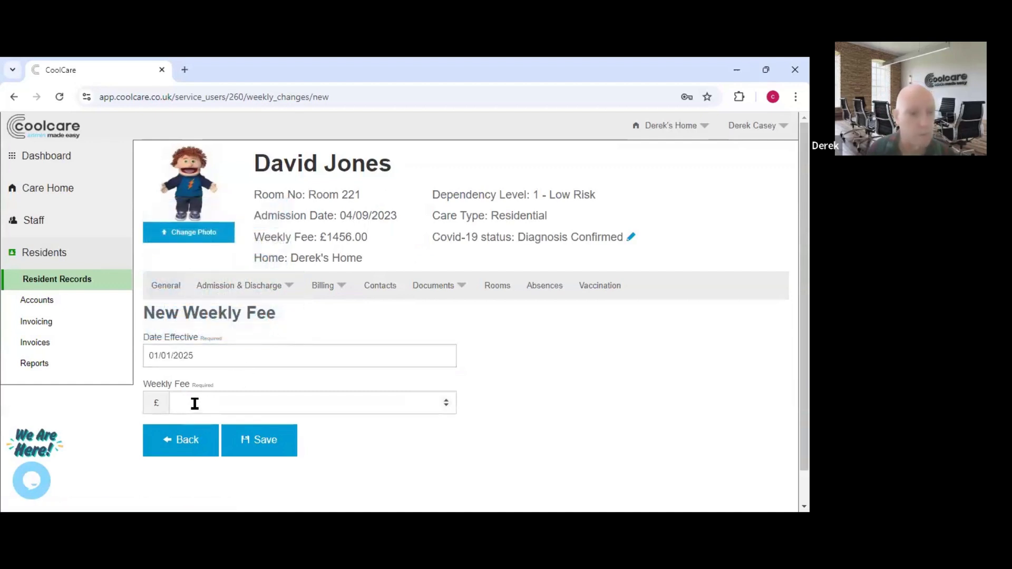
left_click(195, 403)
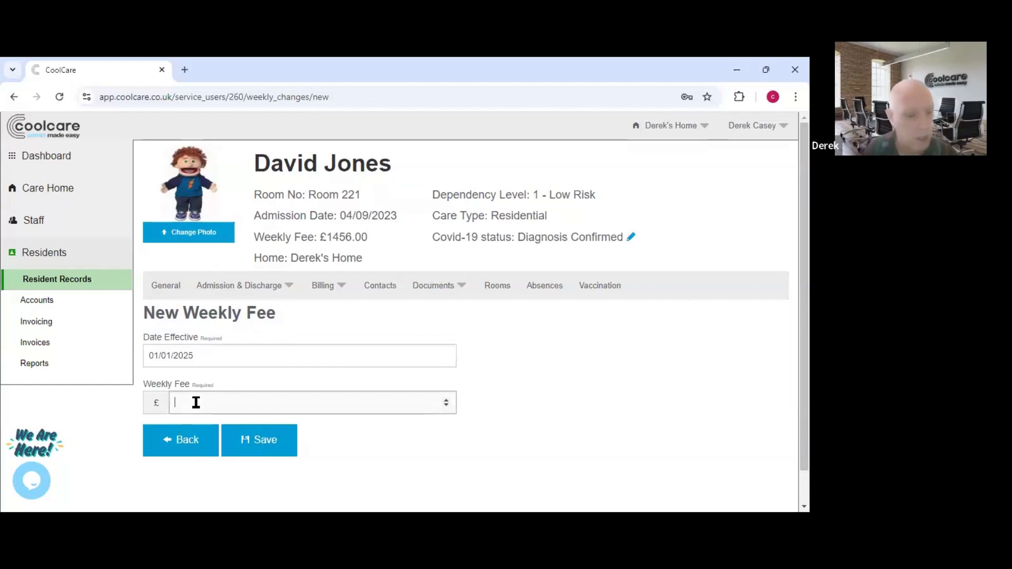
type("15")
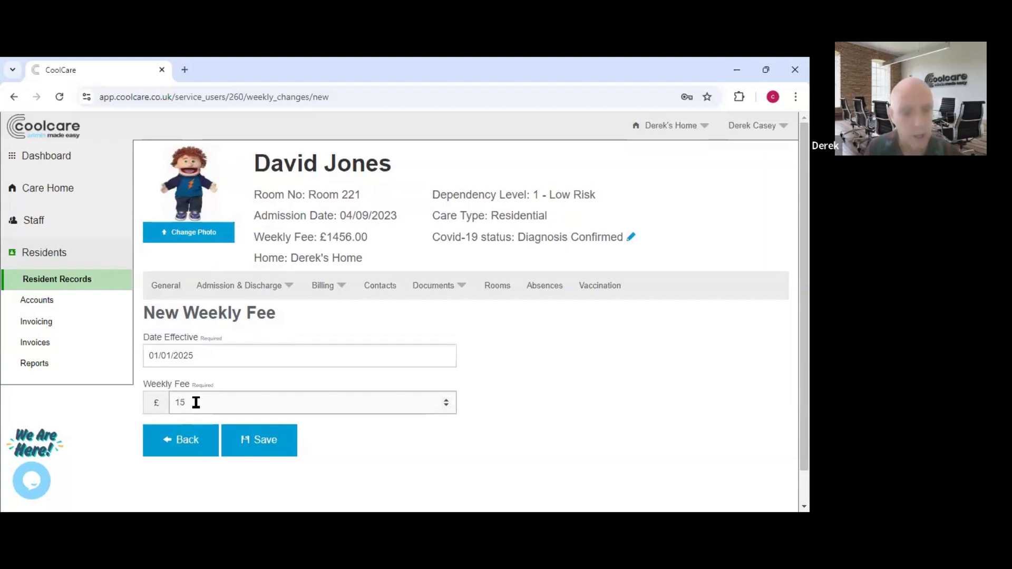
type("56")
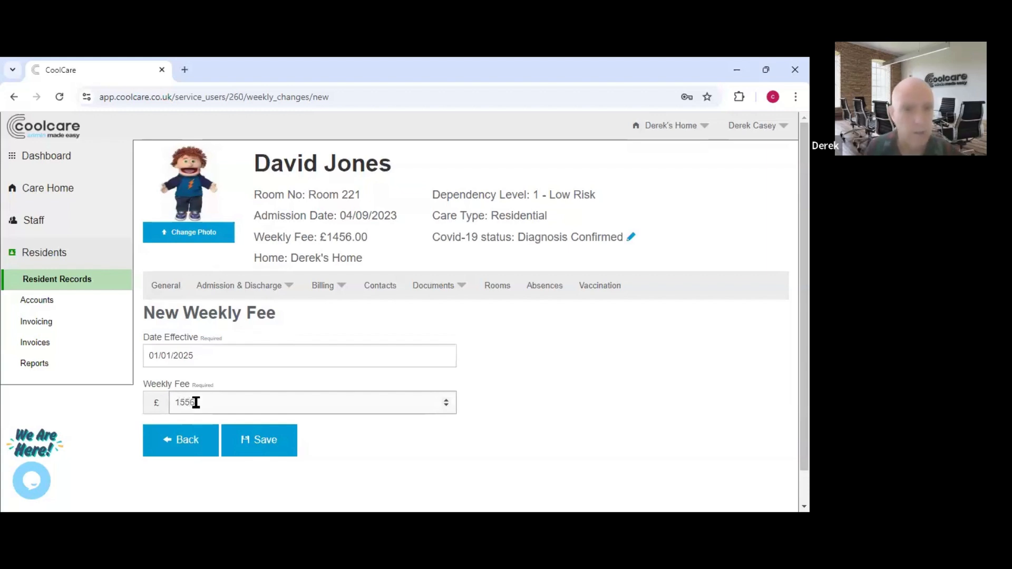
left_click(261, 455)
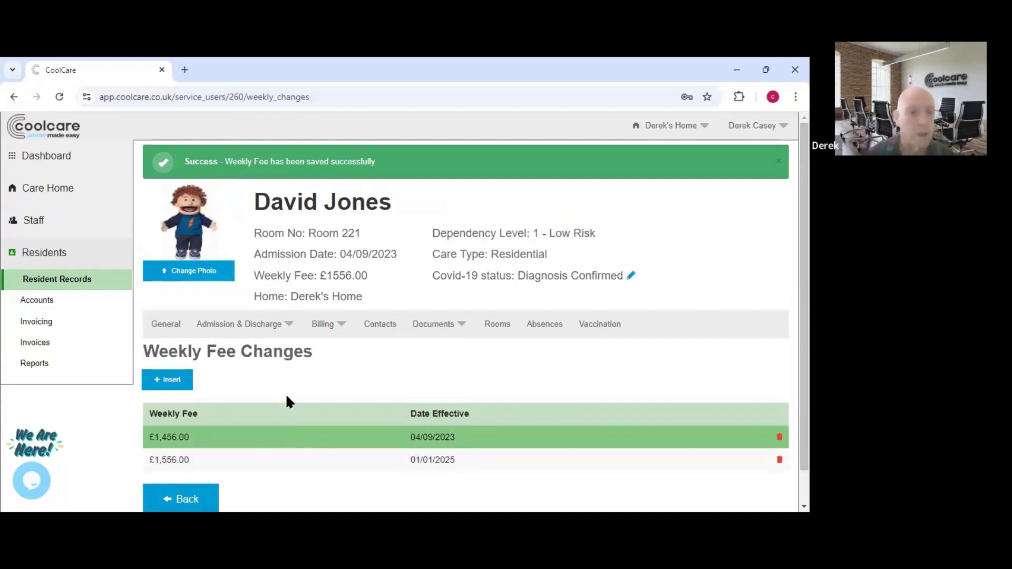
Go to Billing > Fee Contracts and scroll down to the contract table
left_click(317, 333)
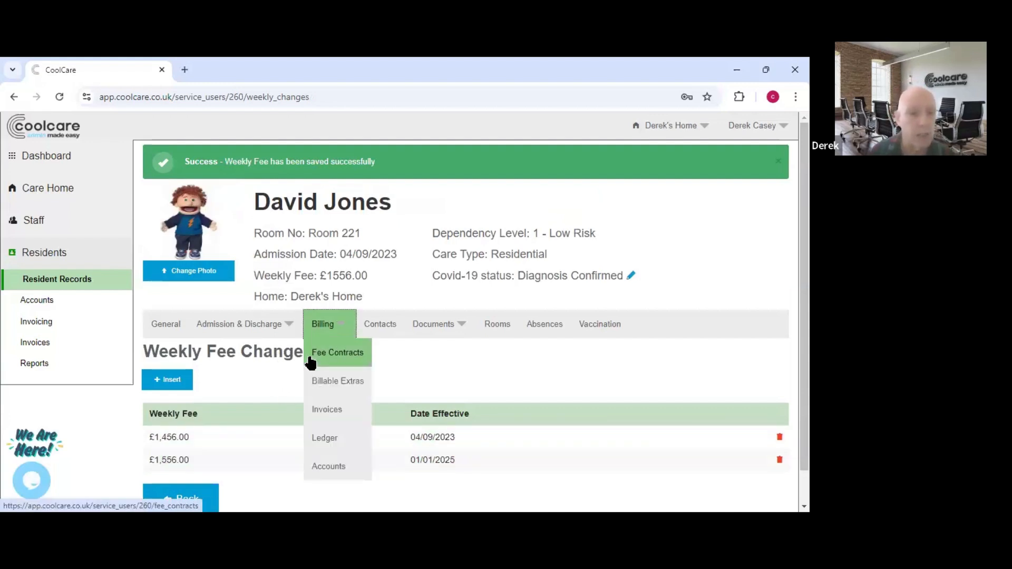
left_click(311, 363)
scroll(308, 343, "down", 3)
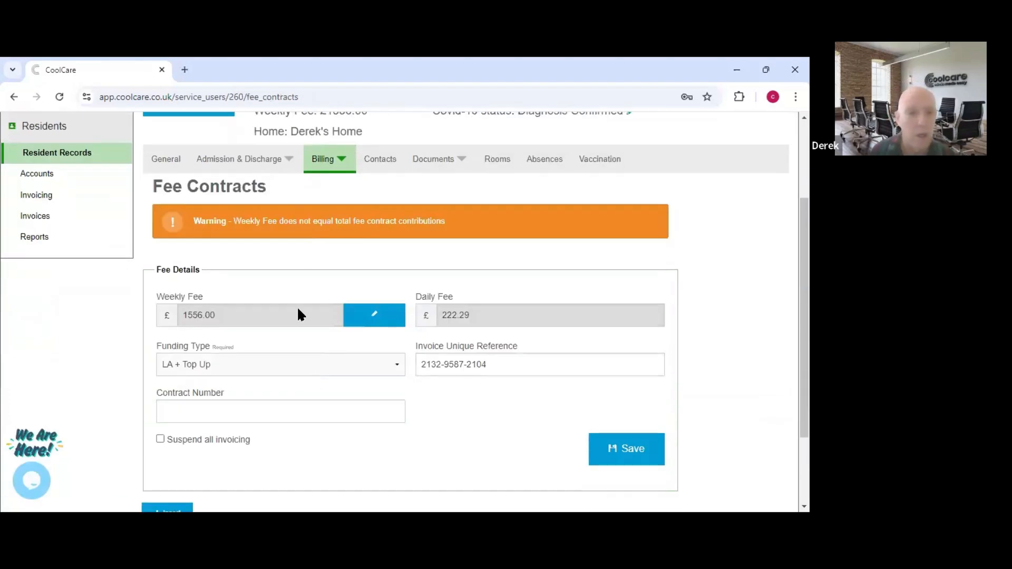
scroll(312, 256, "down", 2)
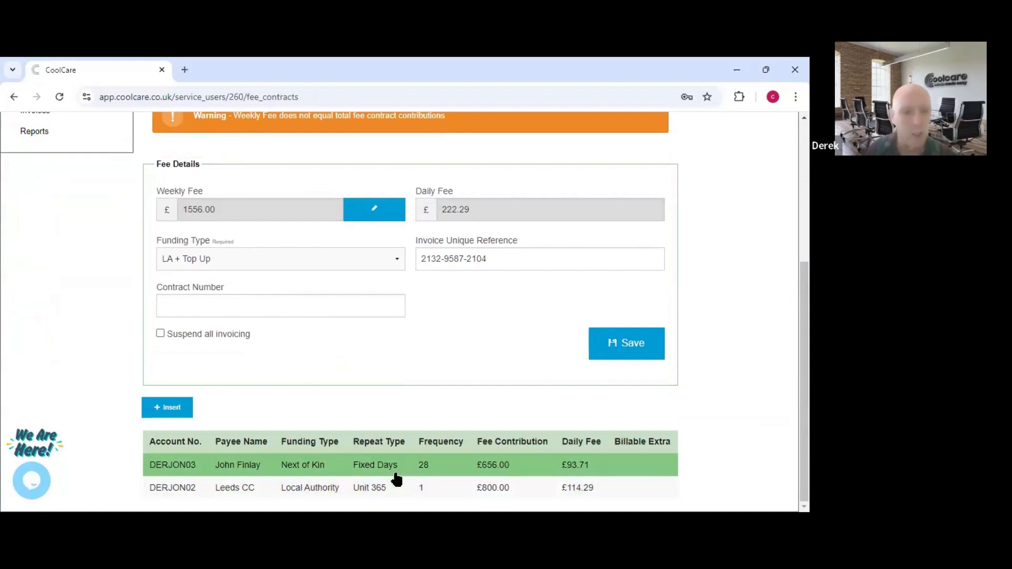
Add a £900 weekly contribution change effective 01/01/2025 to the Leeds CC contract
left_click(293, 488)
left_click(289, 354)
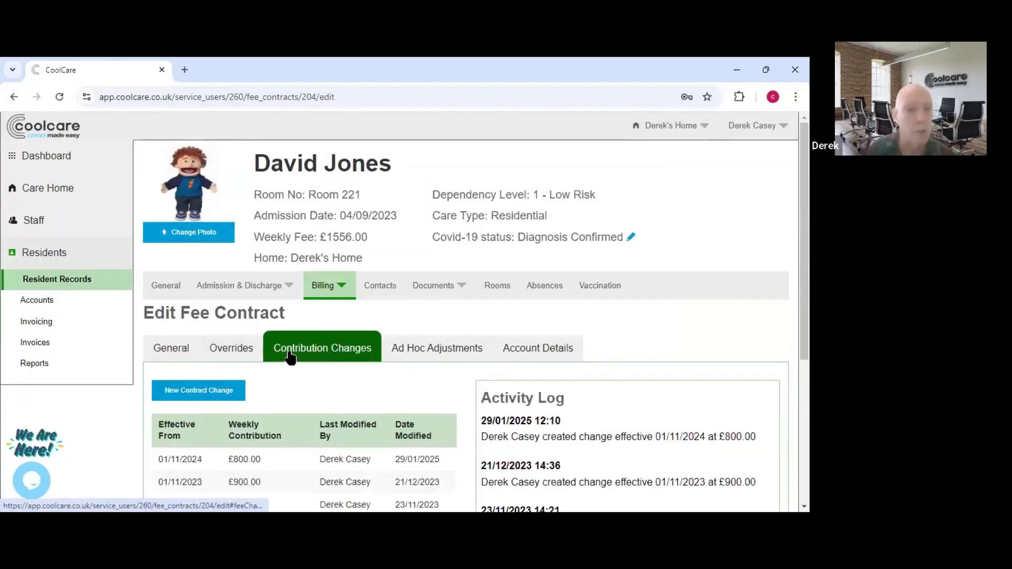
left_click(209, 399)
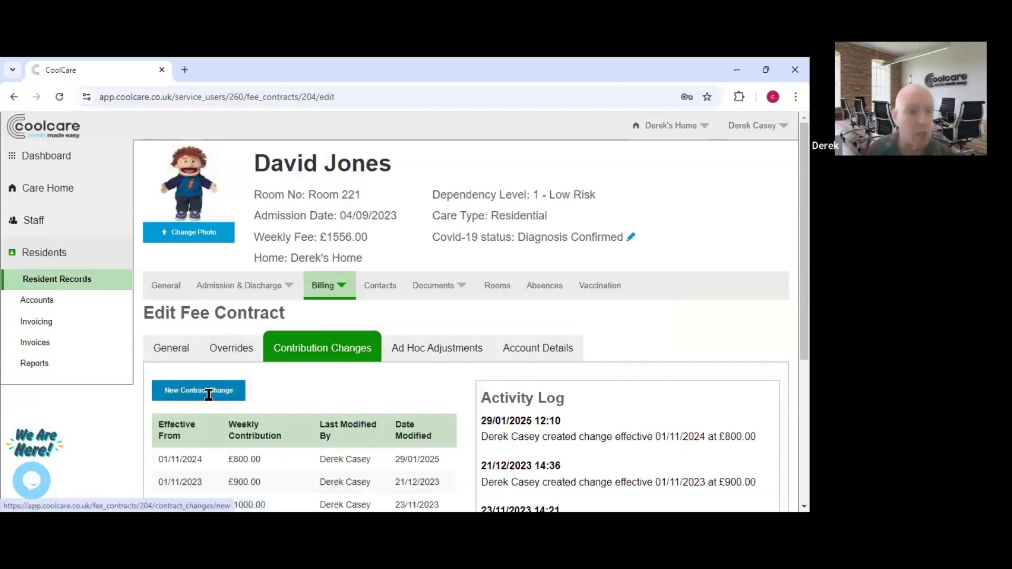
left_click(227, 359)
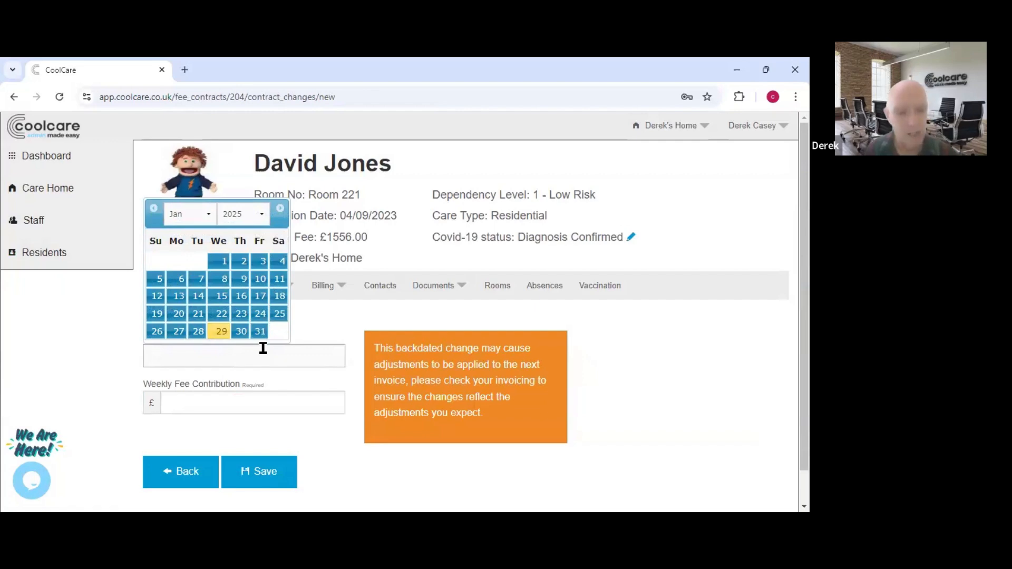
type("7")
left_click_drag(227, 356, 141, 362)
type("900")
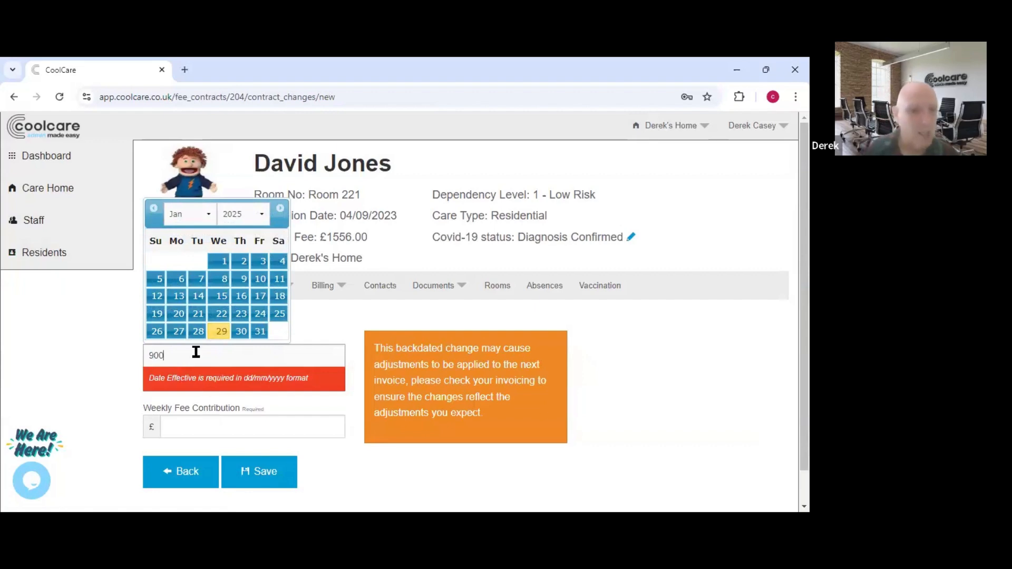
double_click(149, 356)
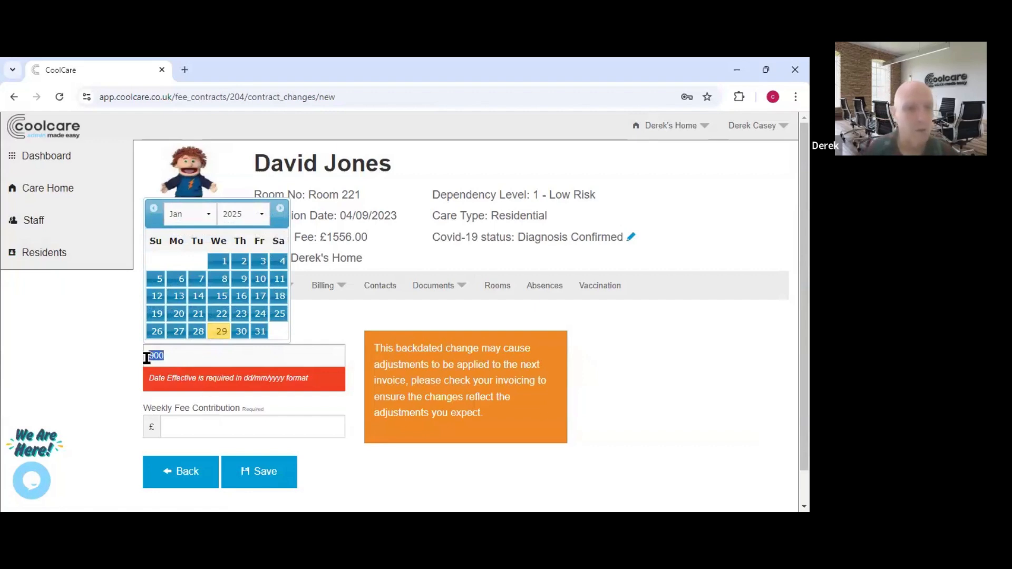
left_click(221, 261)
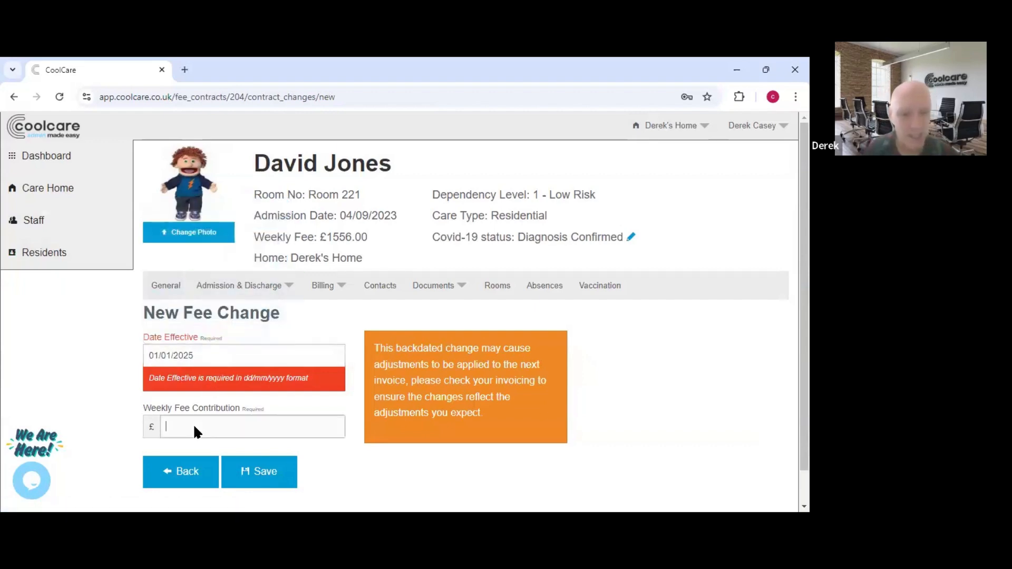
type("00")
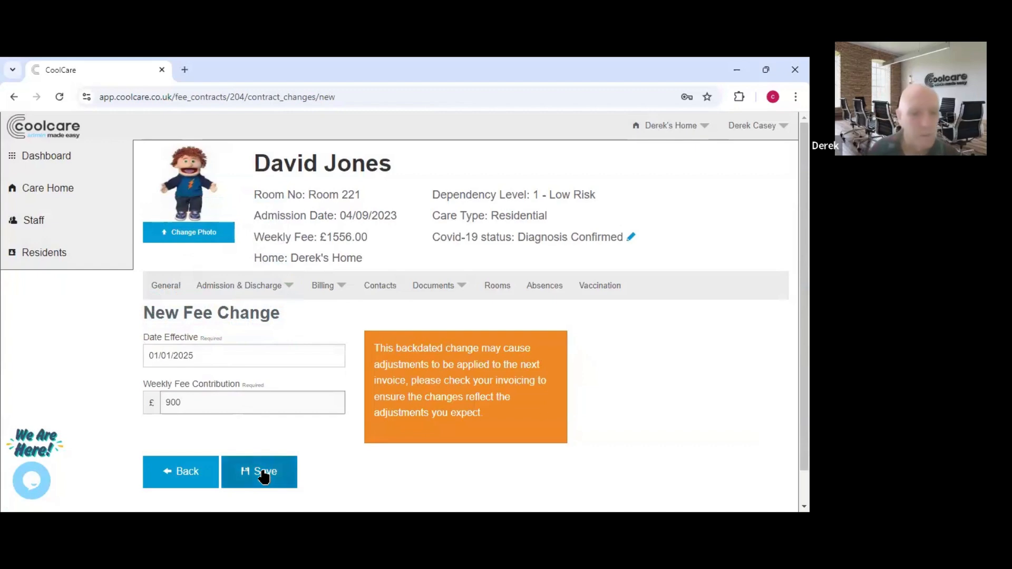
left_click(261, 474)
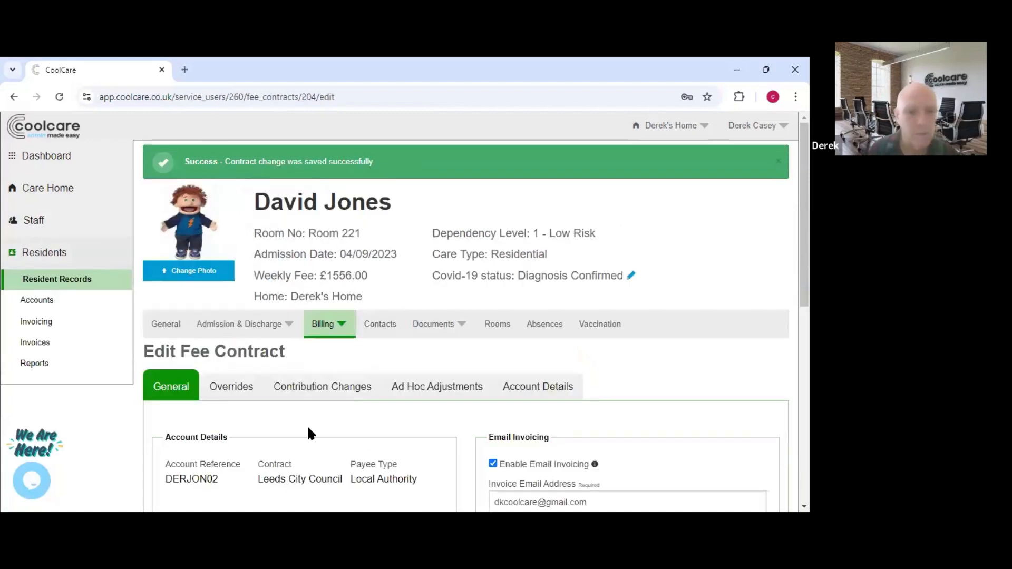
left_click(320, 340)
Return to Fee Contracts and select the Leeds CC (DERJON02) contract row
left_click(321, 352)
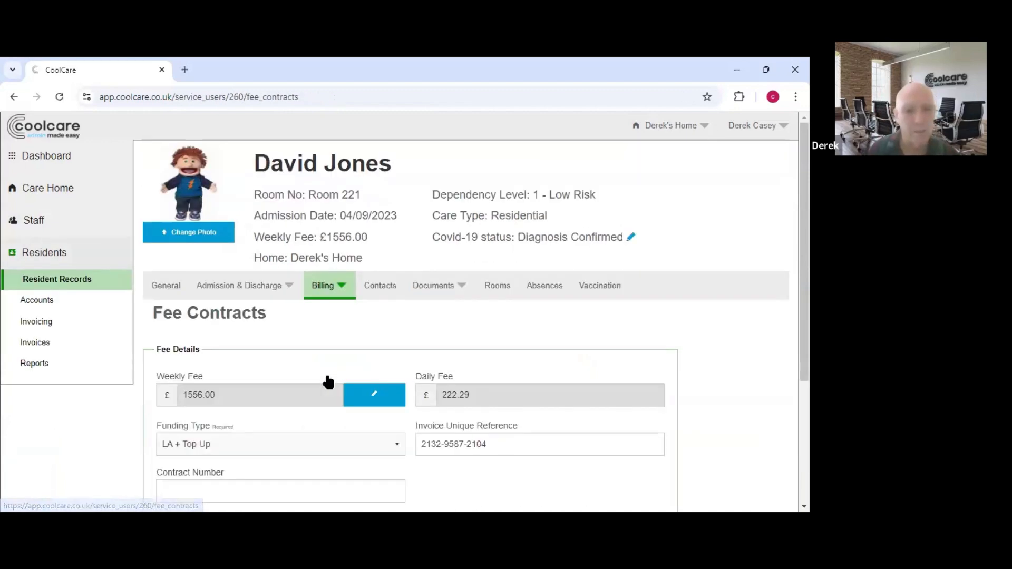
scroll(317, 361, "down", 4)
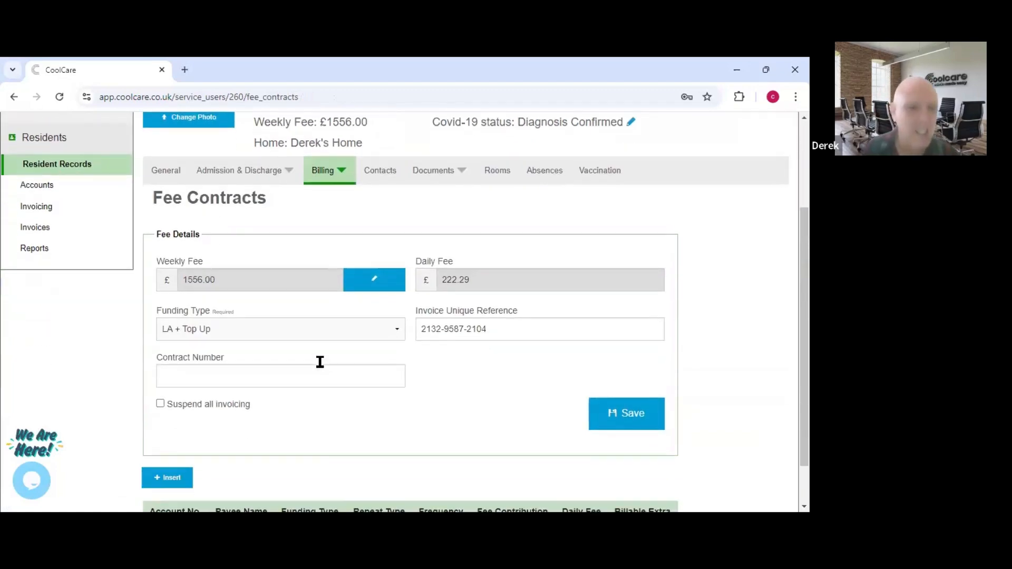
scroll(339, 350, "up", 3)
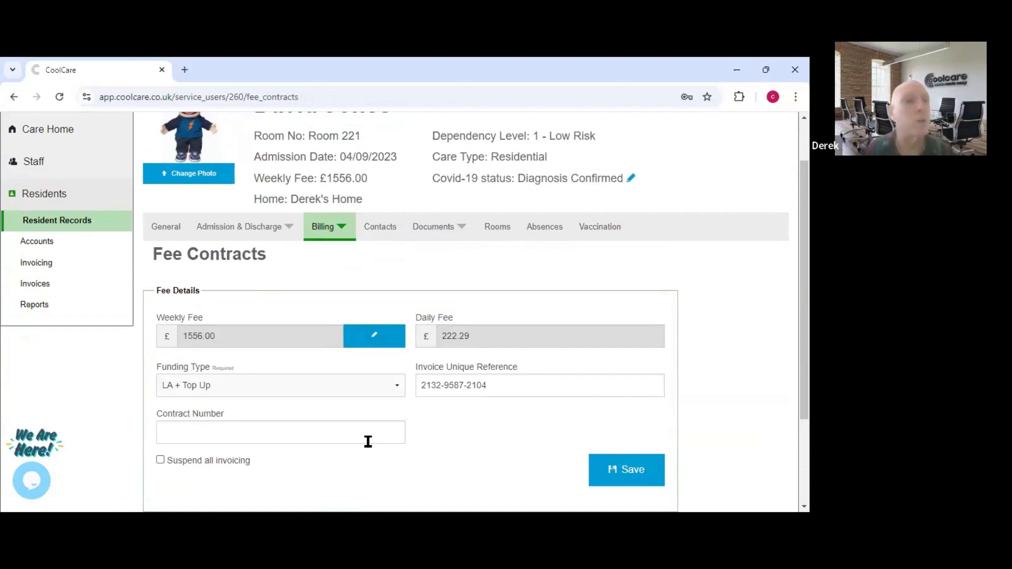
scroll(364, 438, "down", 3)
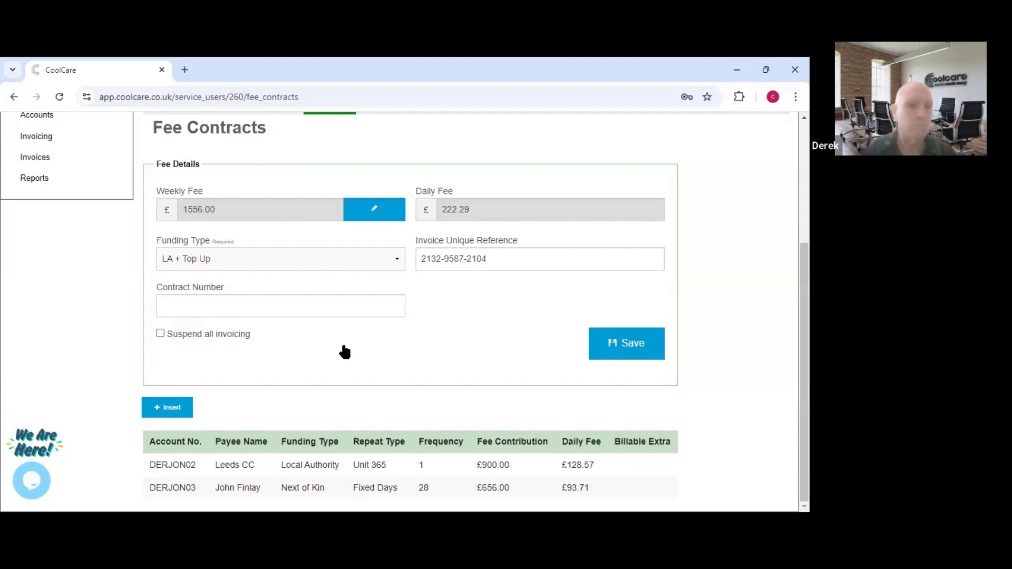
scroll(348, 342, "up", 1)
scroll(346, 345, "up", 2)
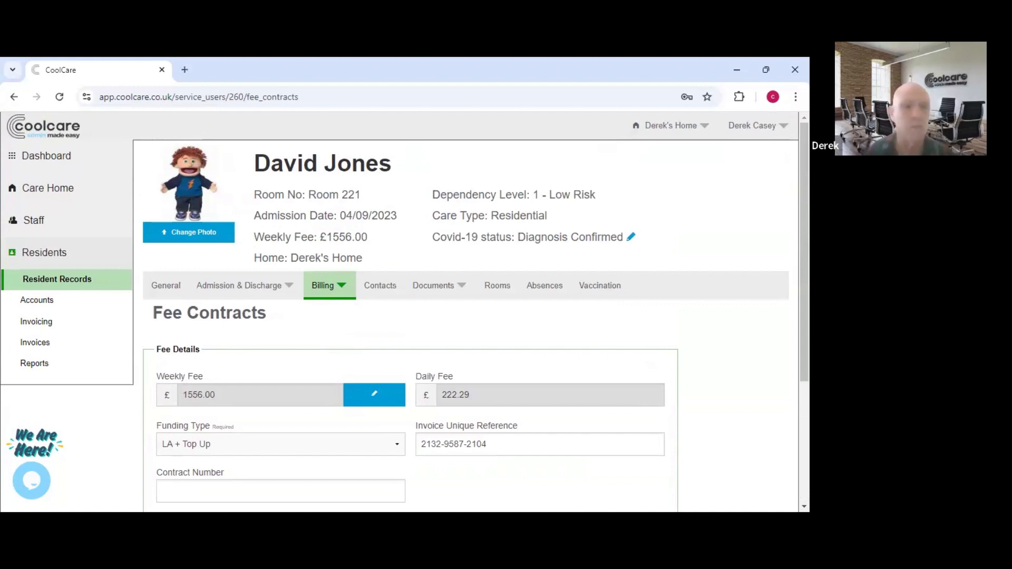
scroll(326, 351, "down", 4)
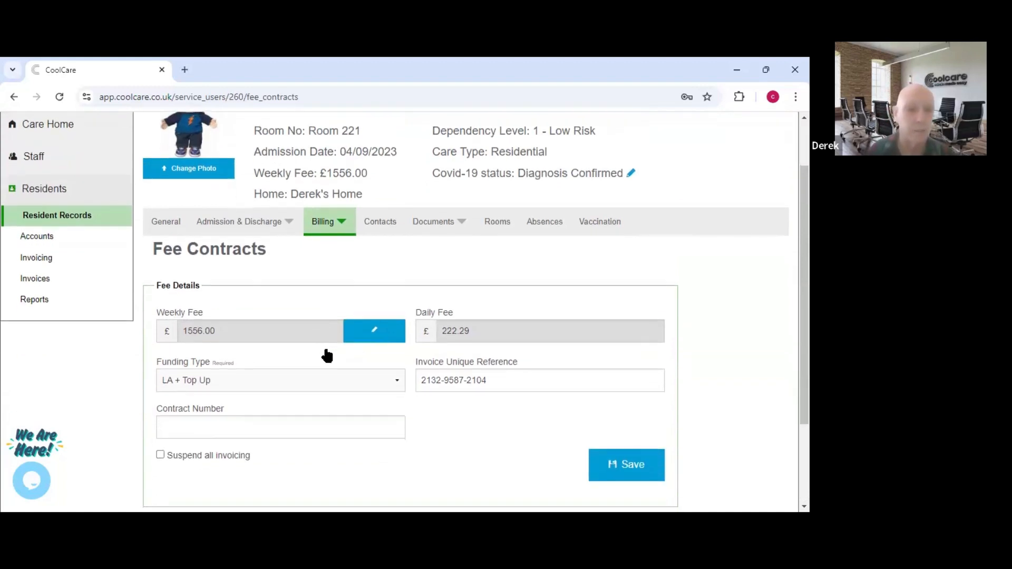
left_click(312, 468)
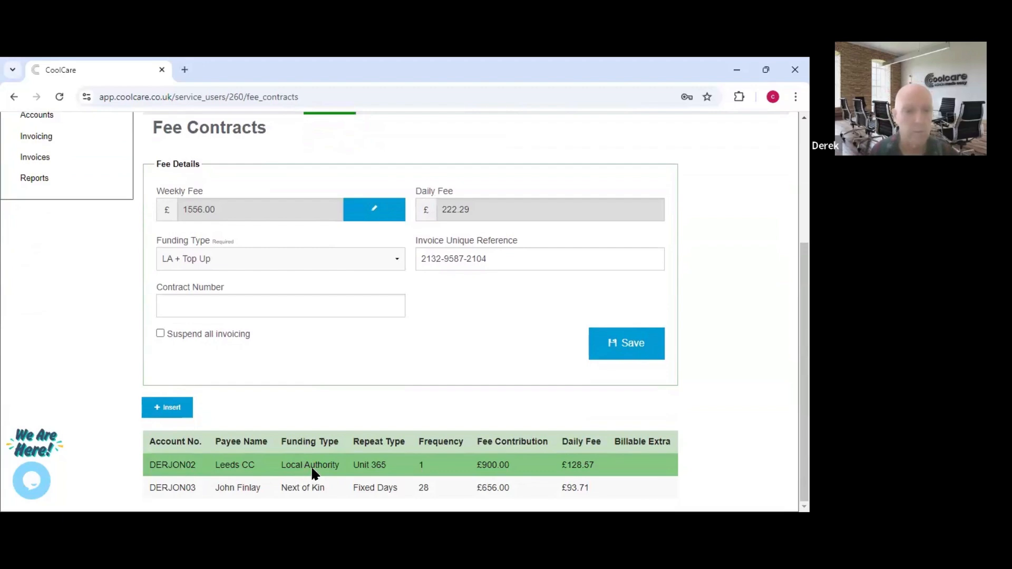
Add a £100 Nails ad hoc adjustment with nominal code 002 to the Leeds CC contract
left_click(311, 466)
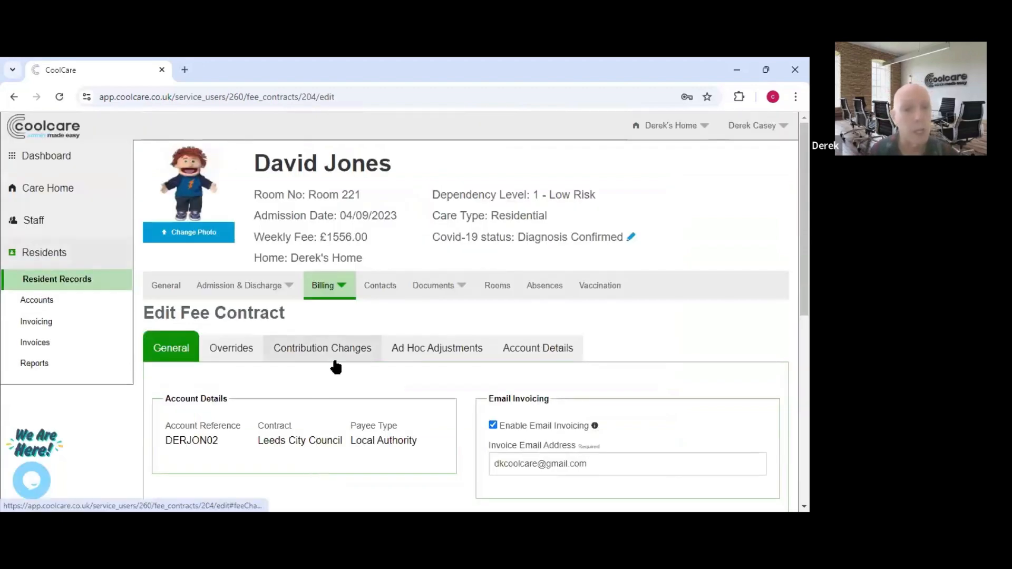
left_click(419, 357)
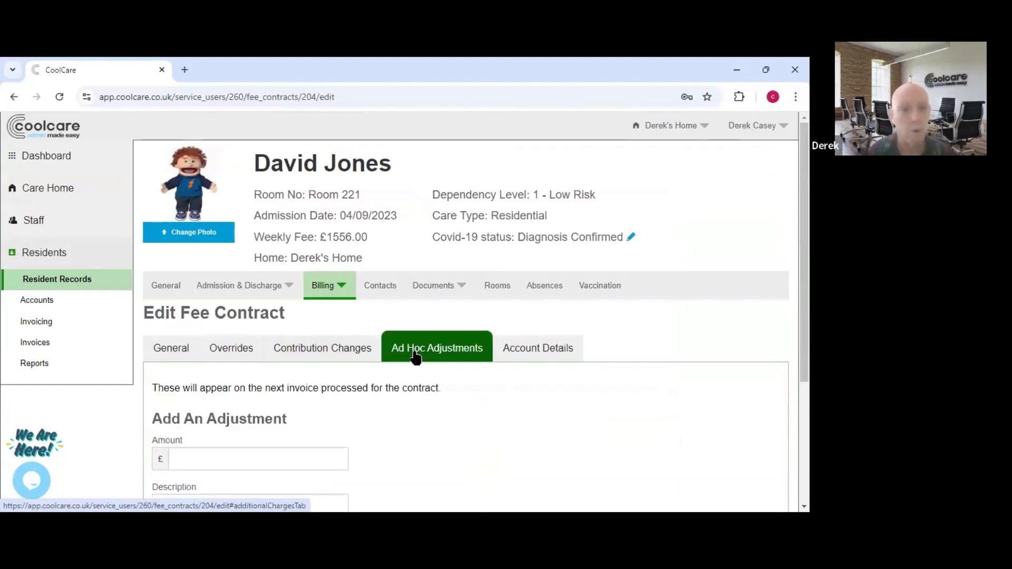
scroll(407, 367, "down", 2)
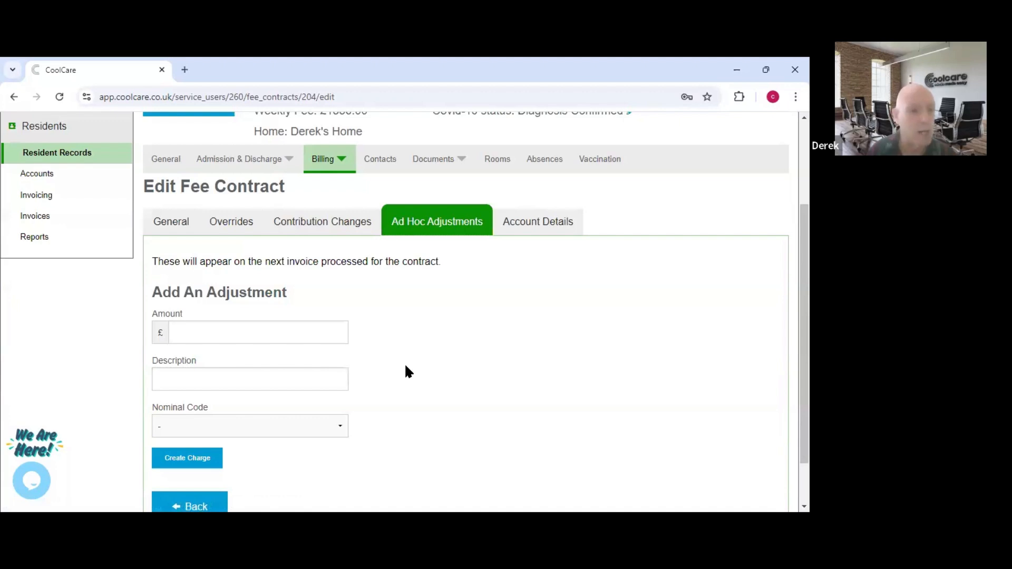
left_click(239, 332)
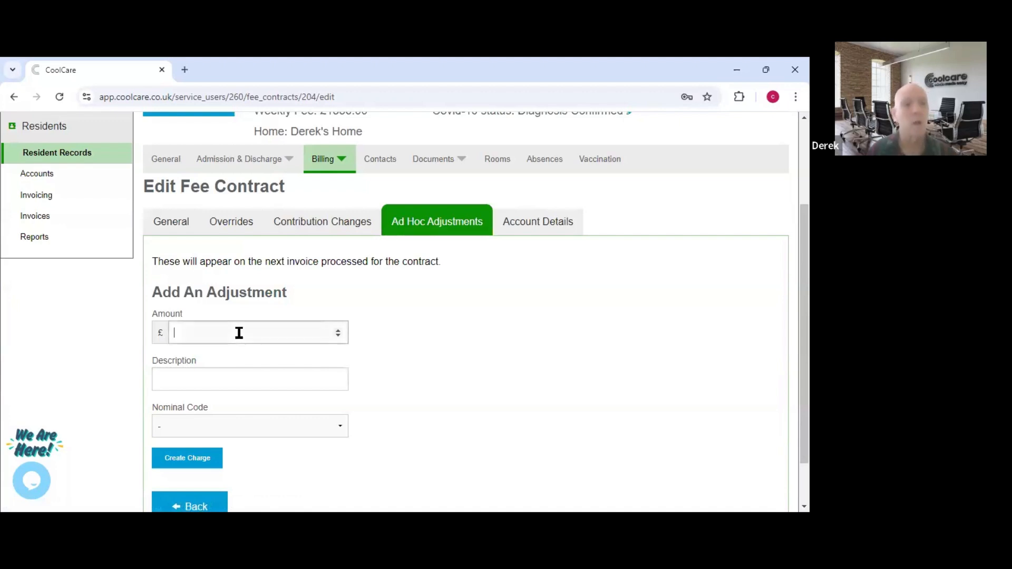
type("100")
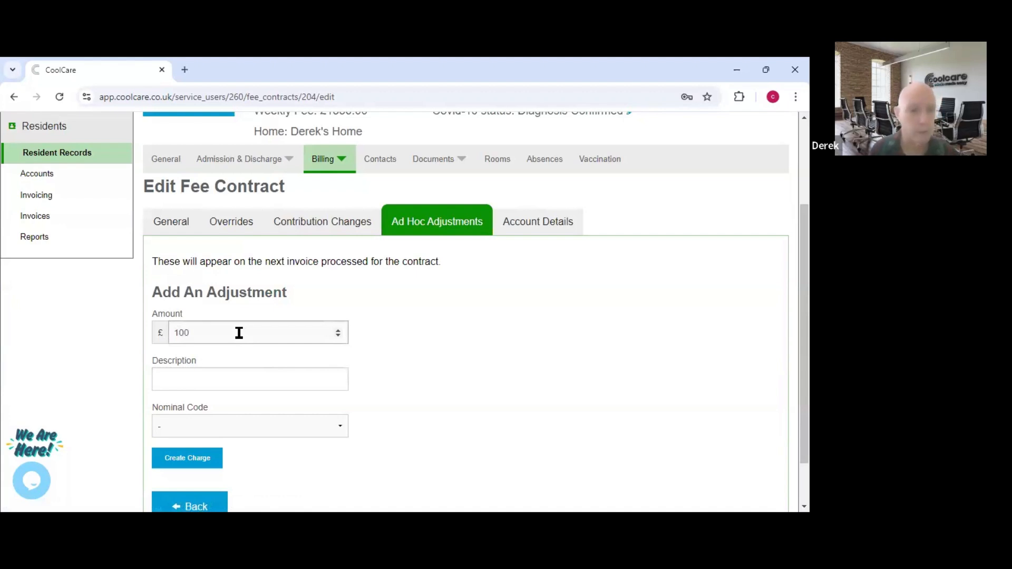
left_click(203, 381)
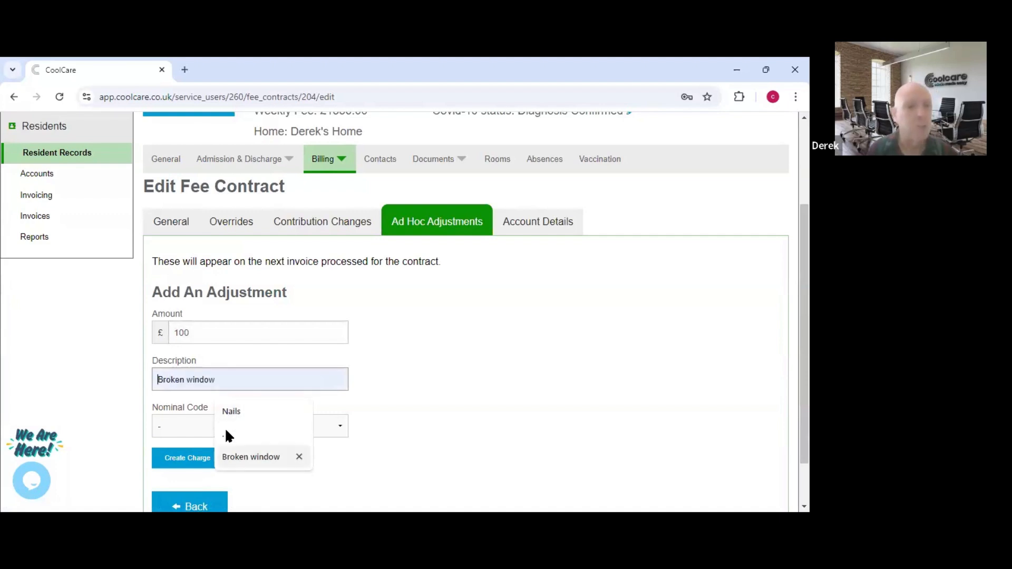
left_click(232, 412)
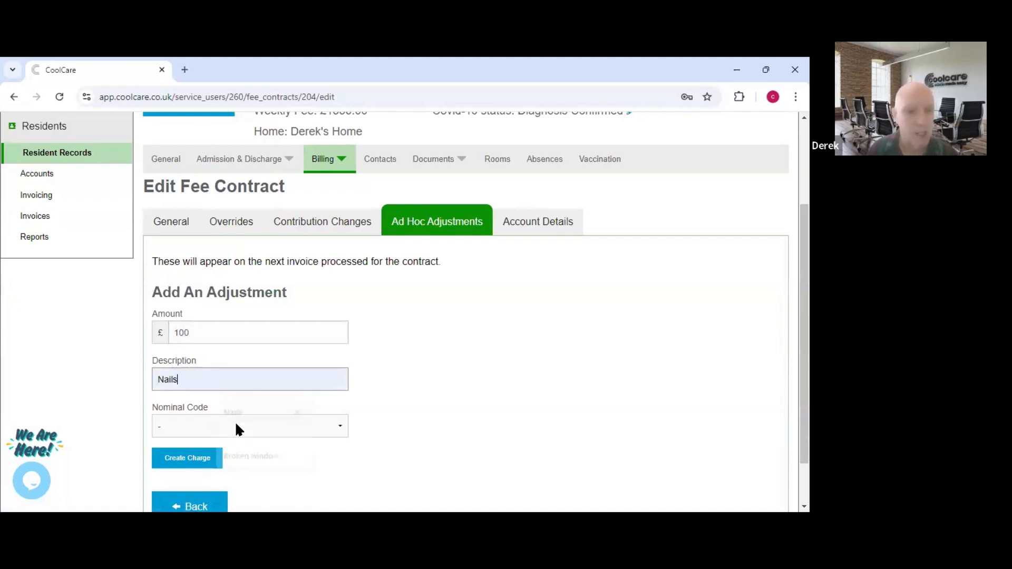
left_click(339, 429)
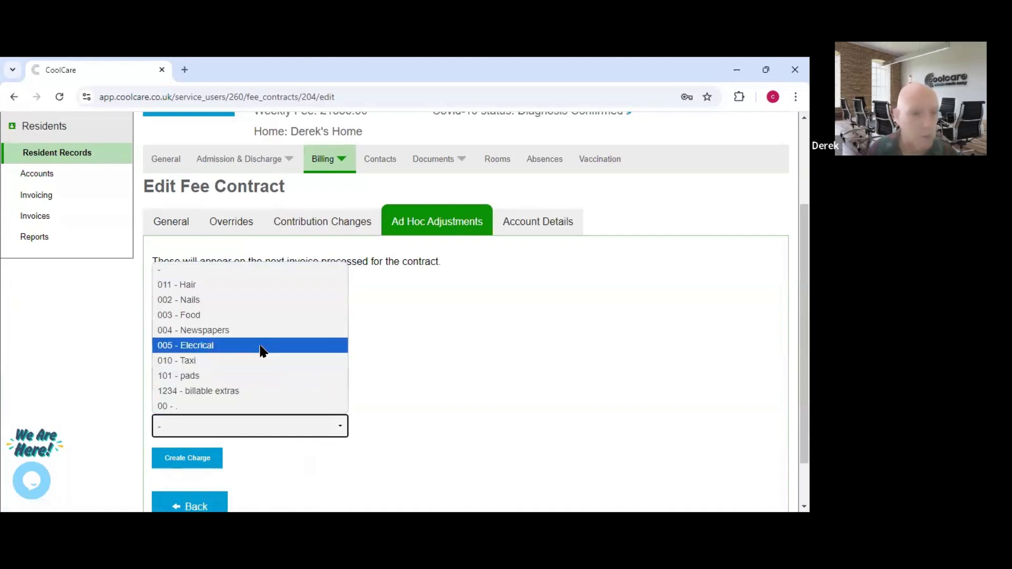
left_click(233, 299)
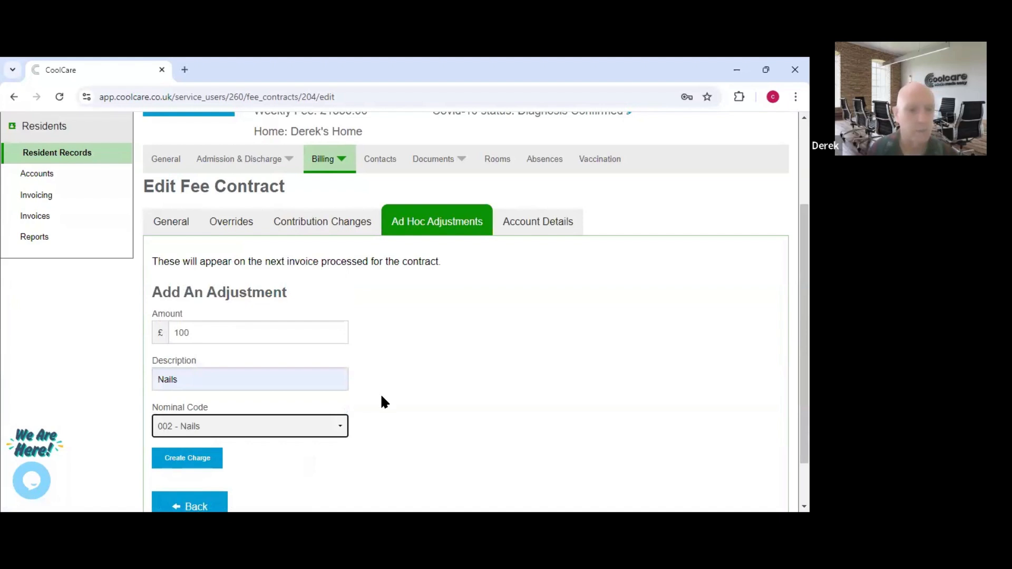
scroll(379, 397, "down", 1)
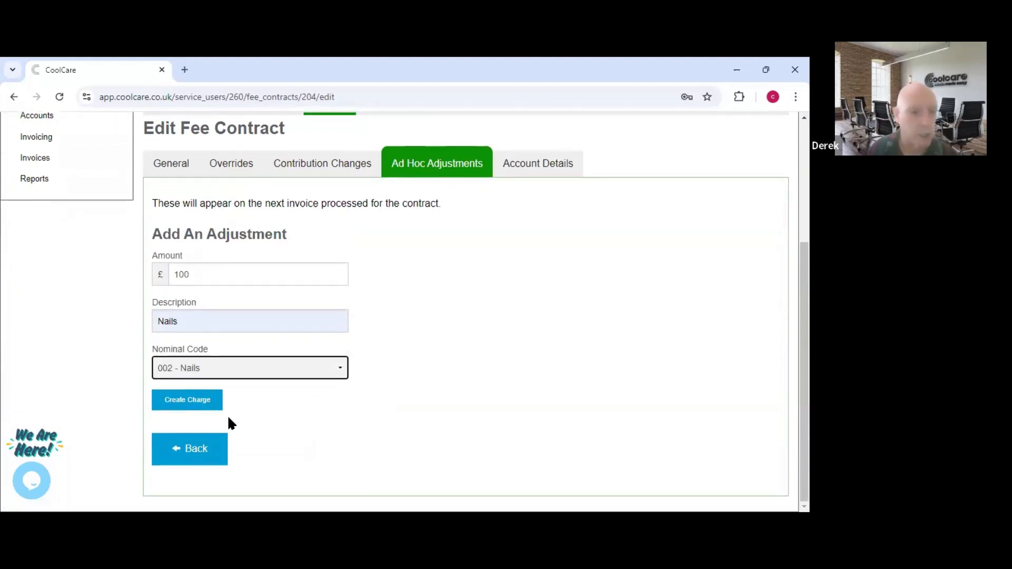
left_click(199, 405)
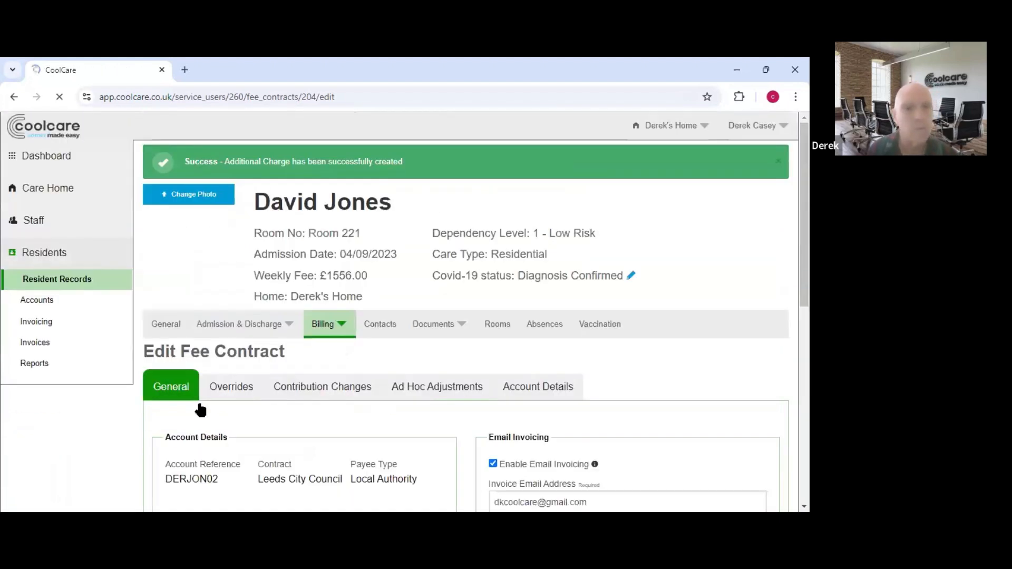
left_click(428, 391)
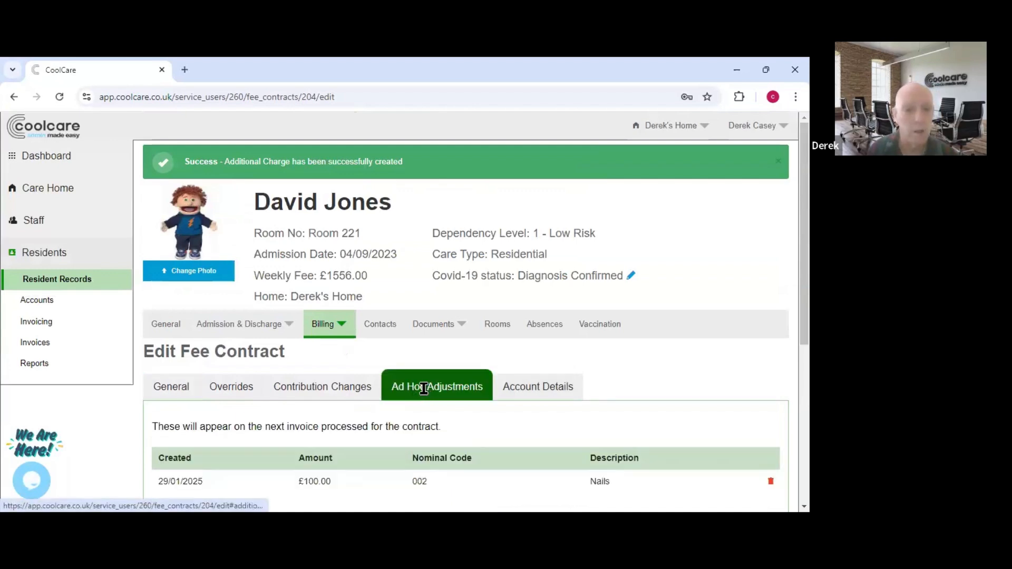
scroll(422, 390, "down", 3)
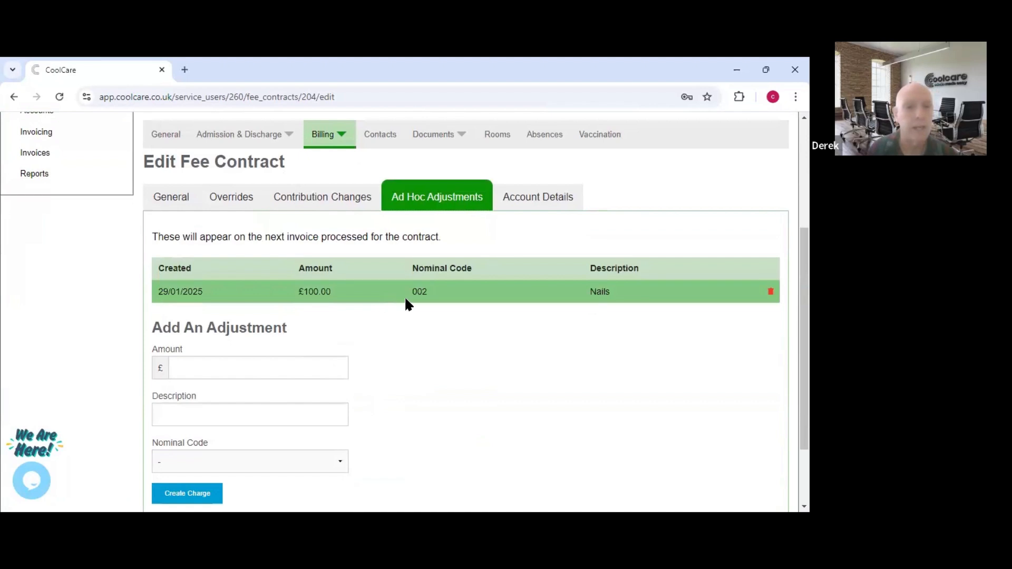
Add a £50 Papers adjustment under 004 - Newspapers and review the ad hoc adjustments
left_click(277, 370)
type("50")
left_click(264, 412)
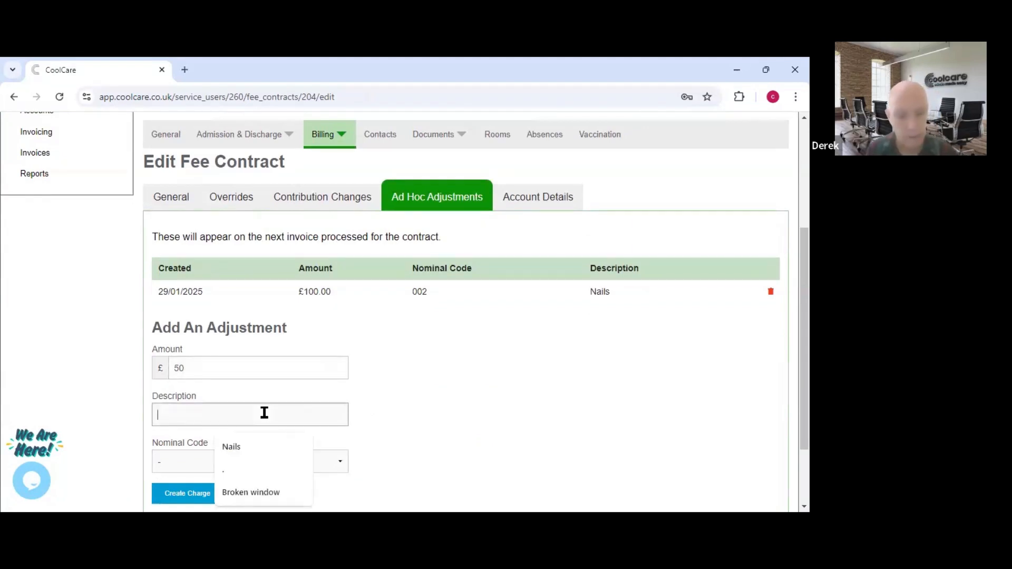
type("Papers")
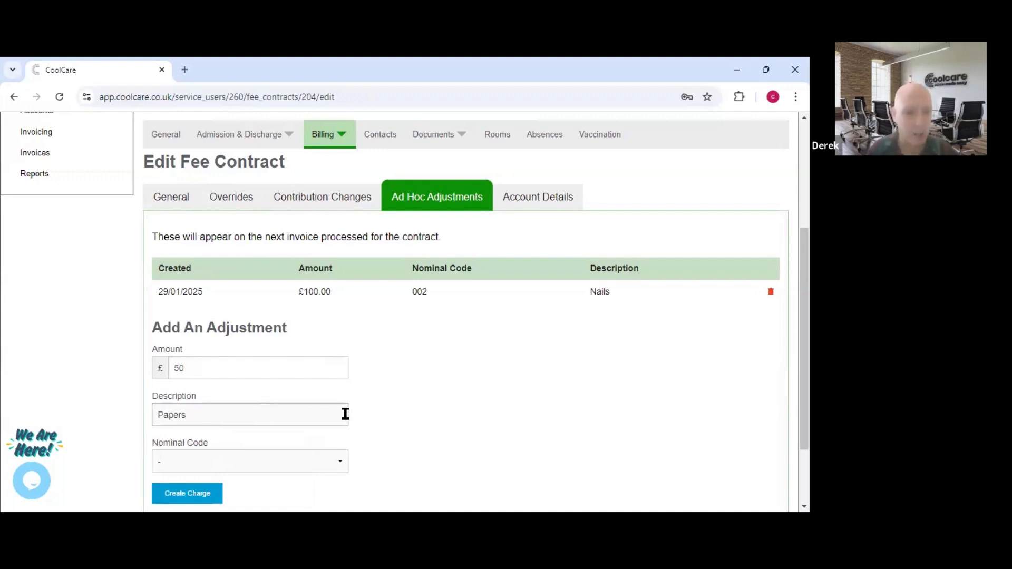
left_click(309, 458)
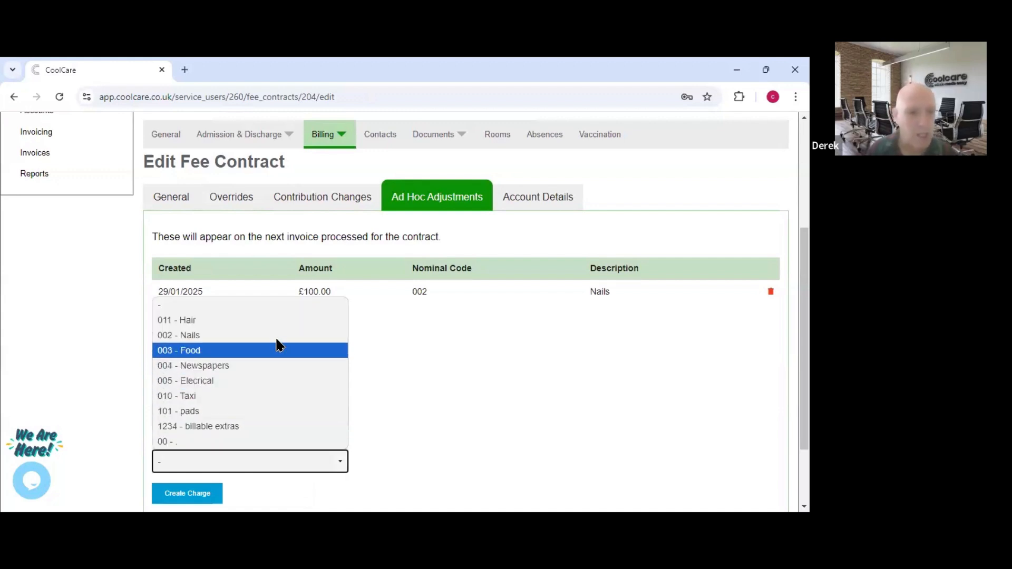
left_click(275, 369)
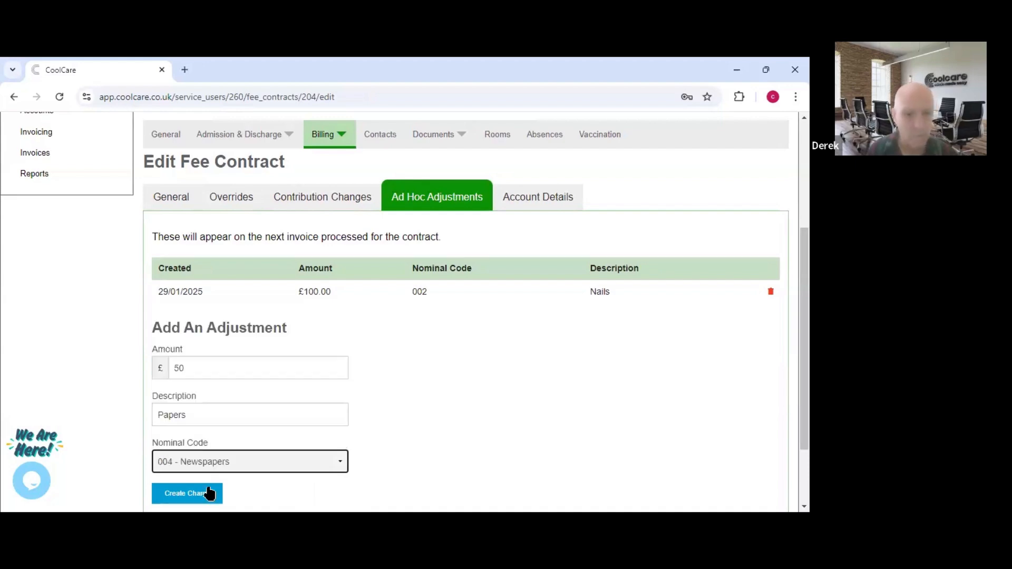
left_click(209, 495)
scroll(371, 417, "down", 3)
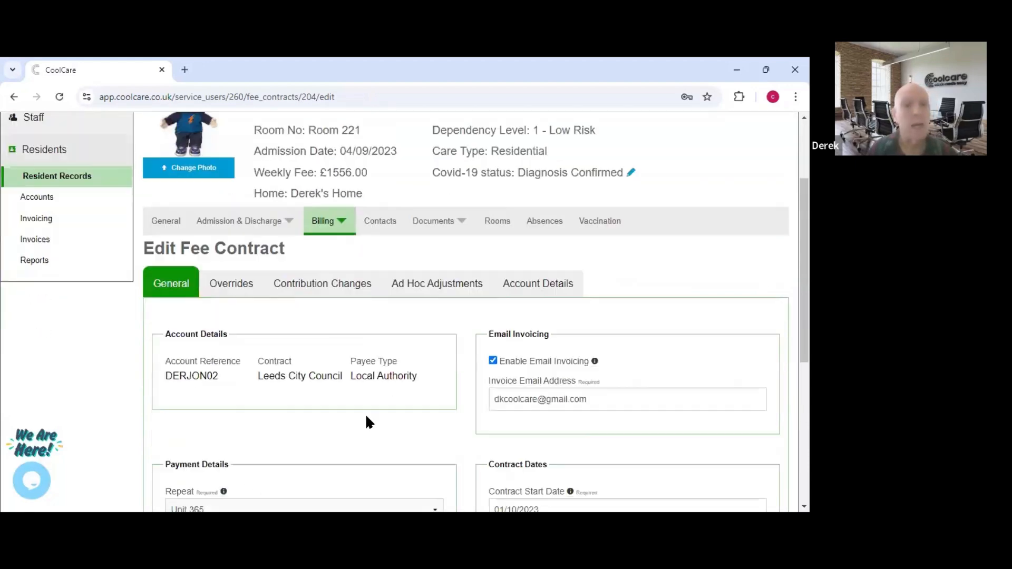
scroll(378, 416, "up", 3)
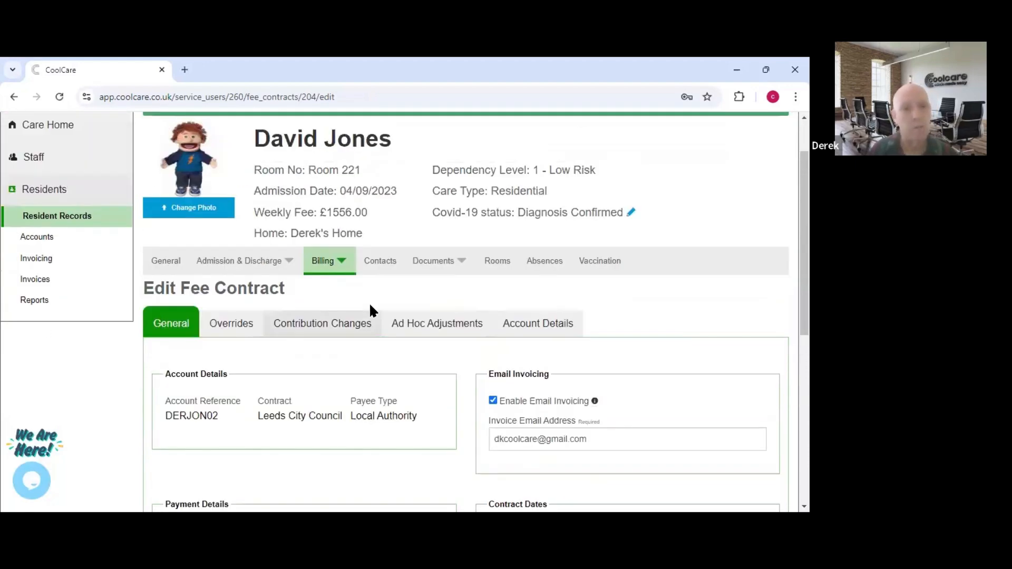
left_click(398, 323)
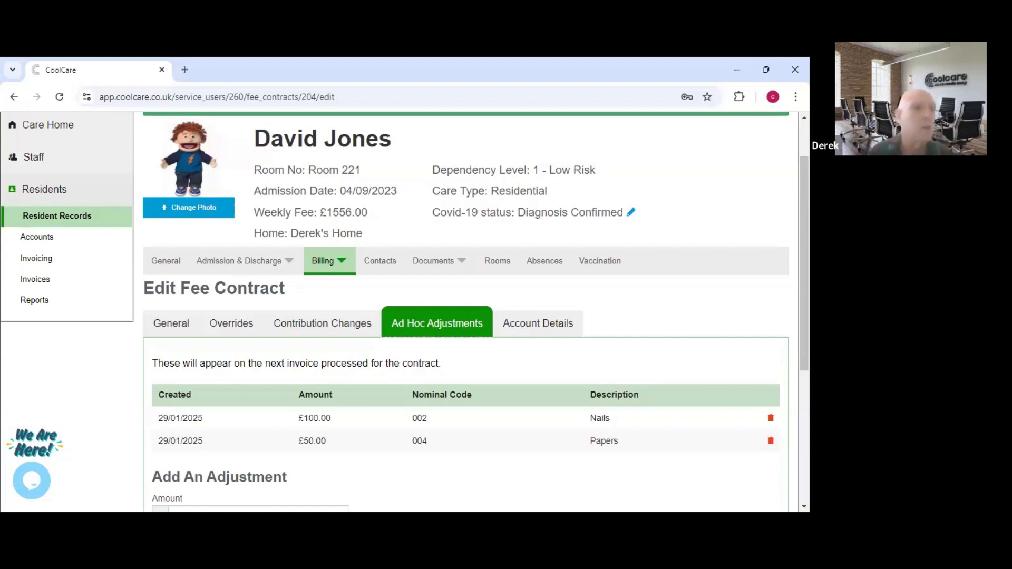
left_click(35, 284)
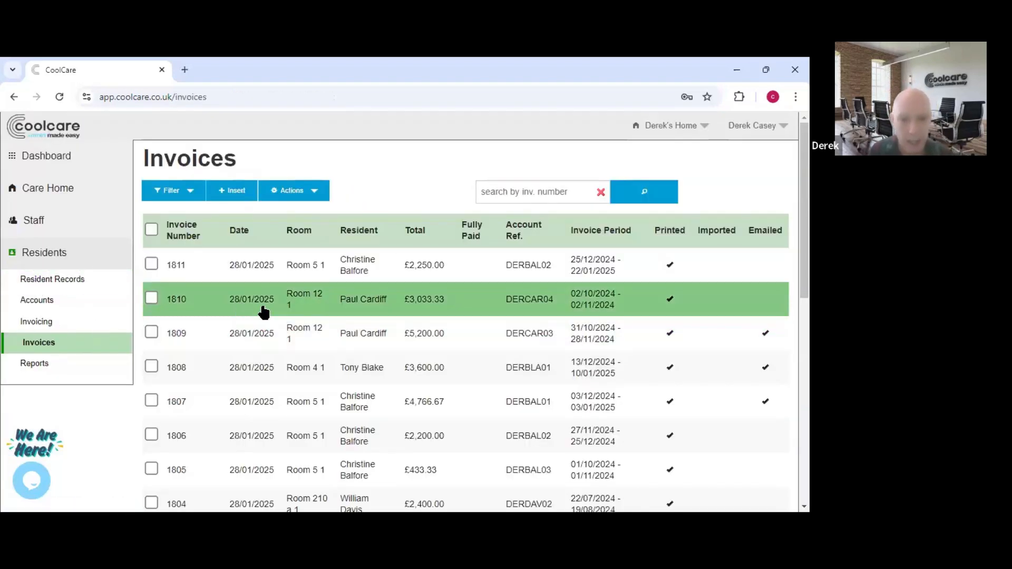
Open invoice 1810, review its invoice items, and start a new item
left_click(300, 298)
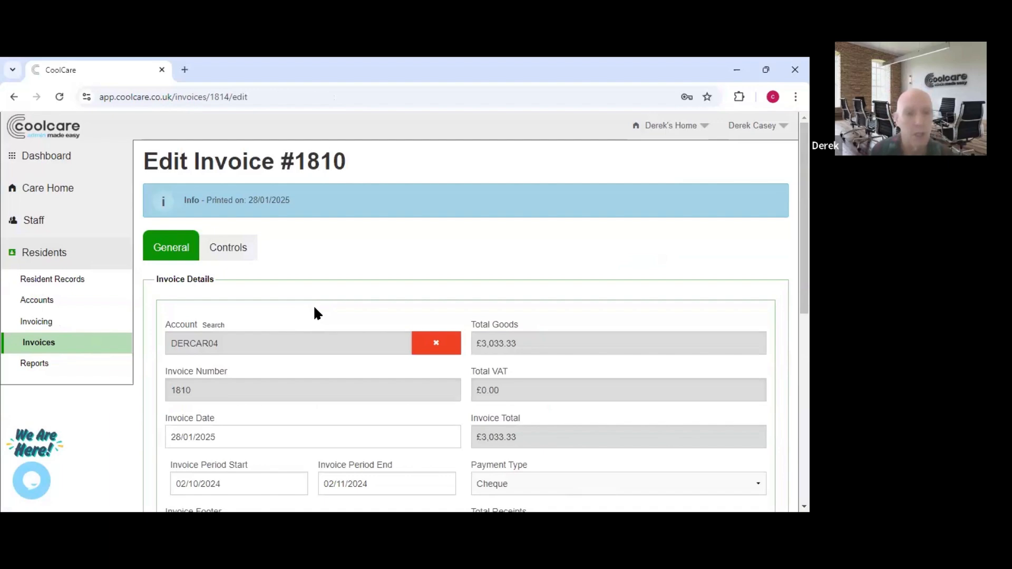
scroll(315, 307, "down", 7)
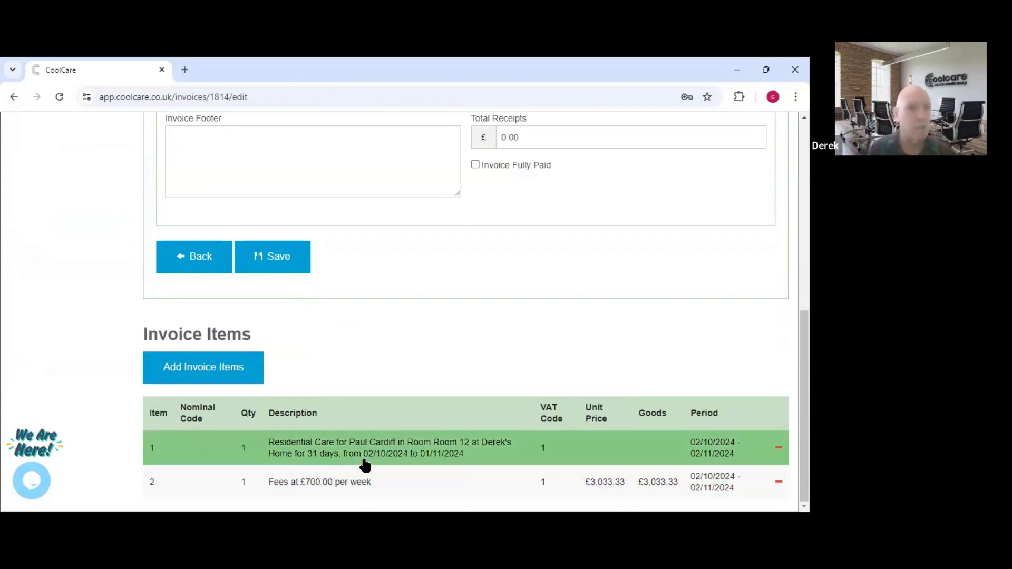
left_click(205, 376)
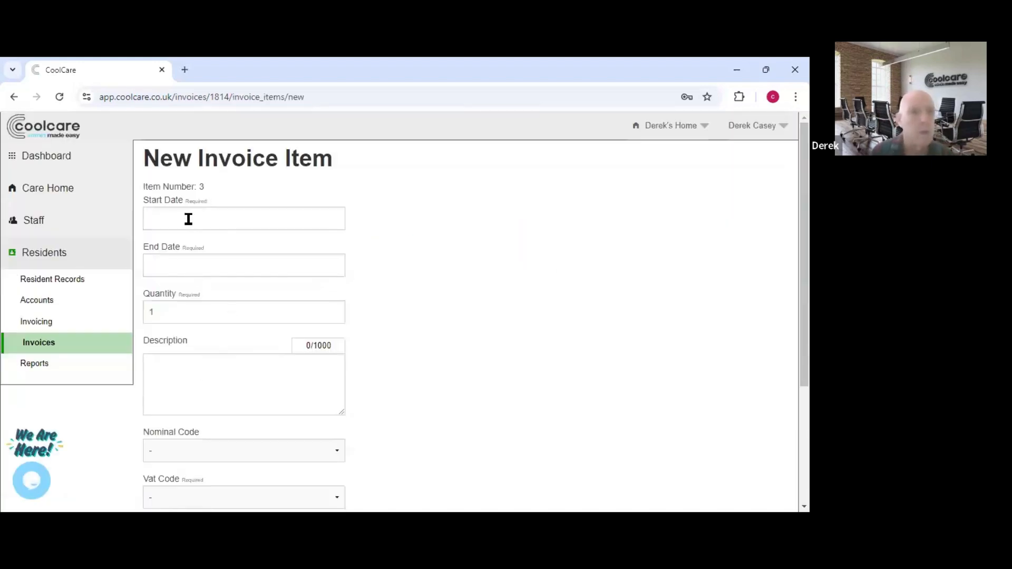
Set the item dates to 14/01/2025–15/01/2025 and describe it as Radio DAB
left_click(188, 219)
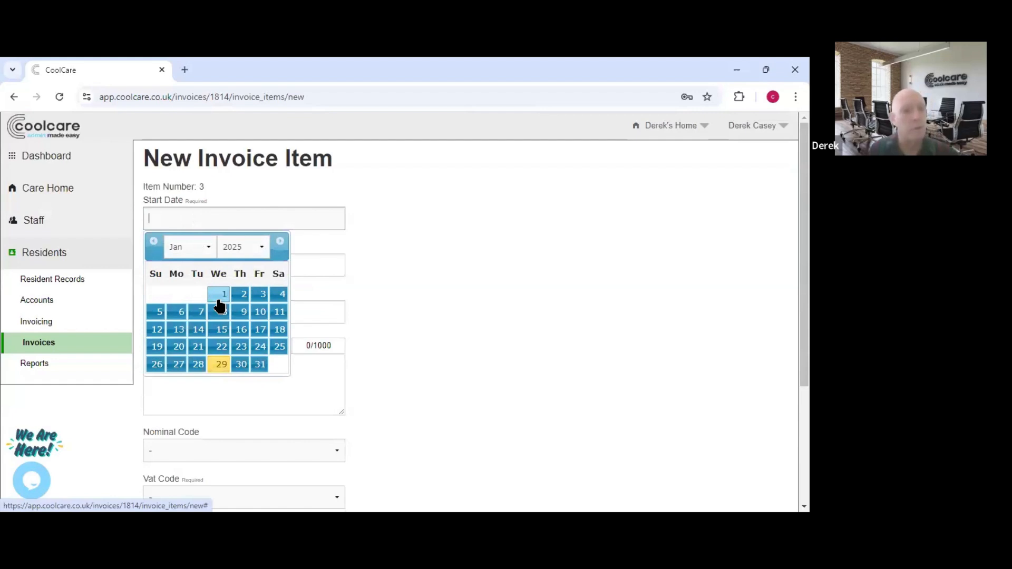
left_click(198, 329)
left_click(194, 272)
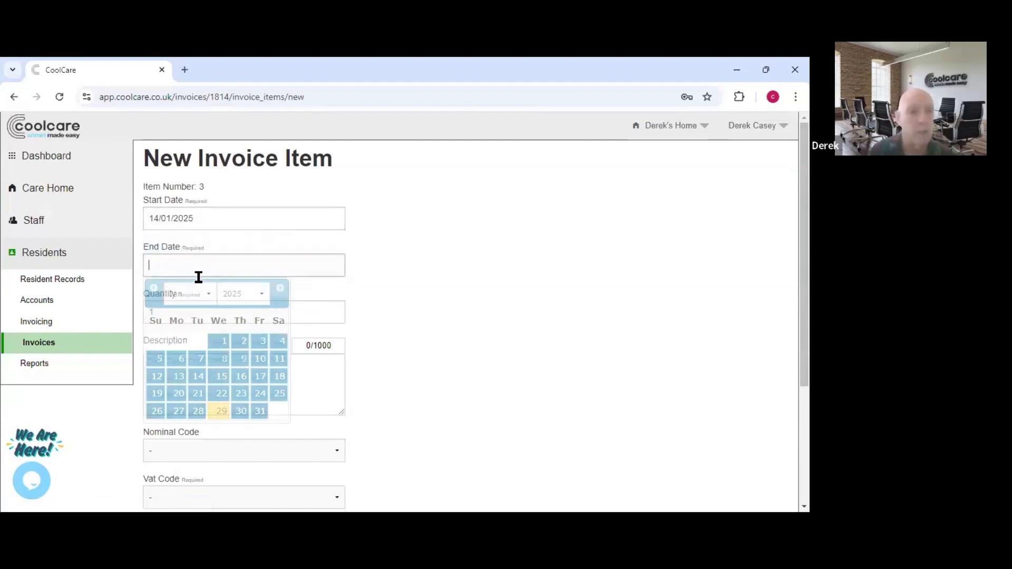
left_click(217, 376)
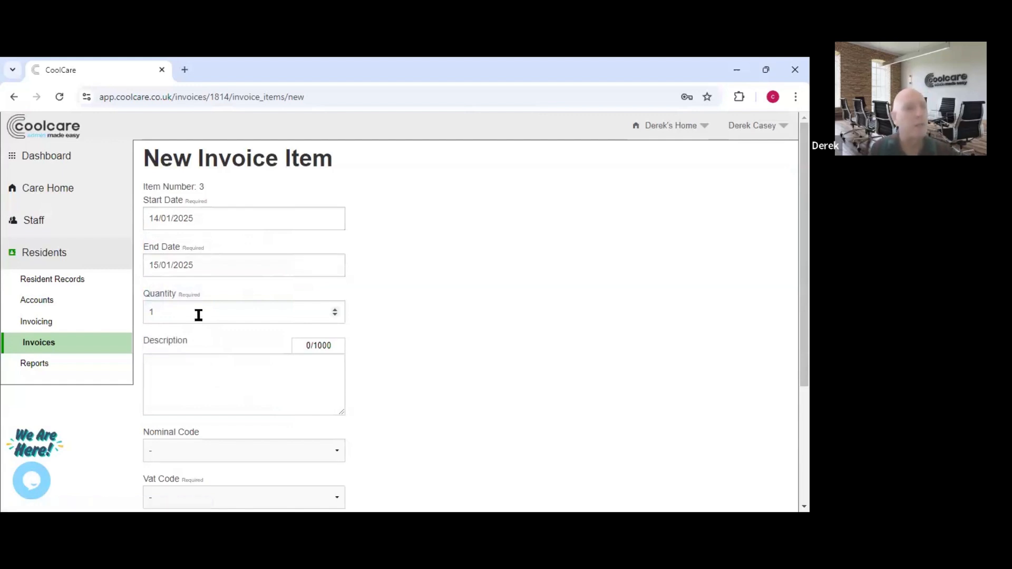
left_click(195, 369)
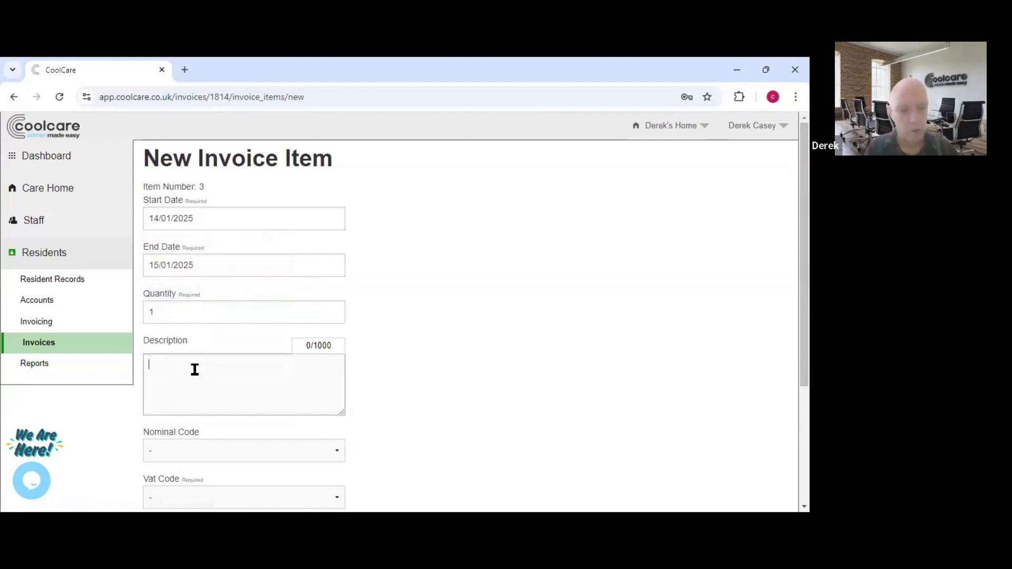
type("Rad")
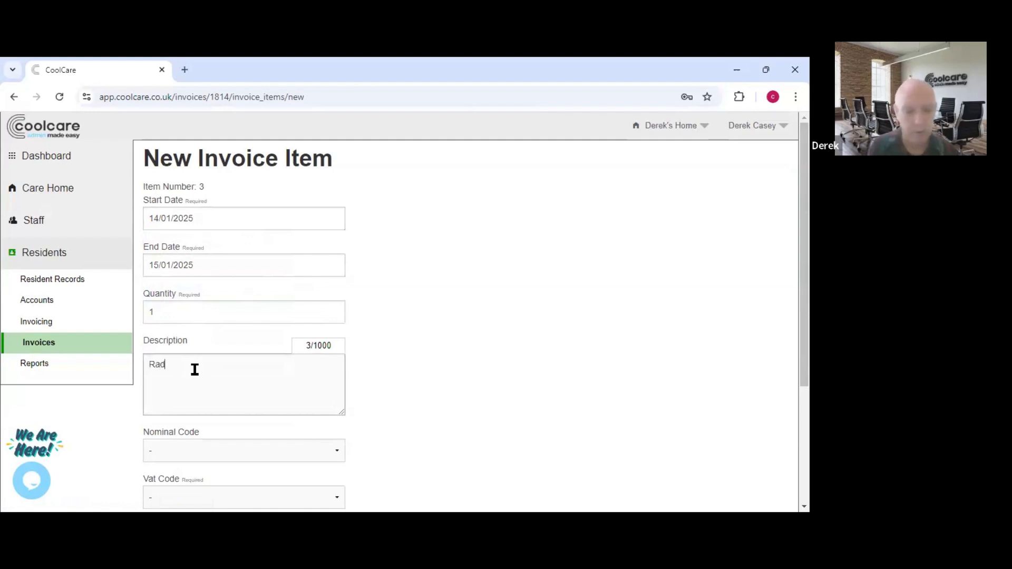
type("io DAB")
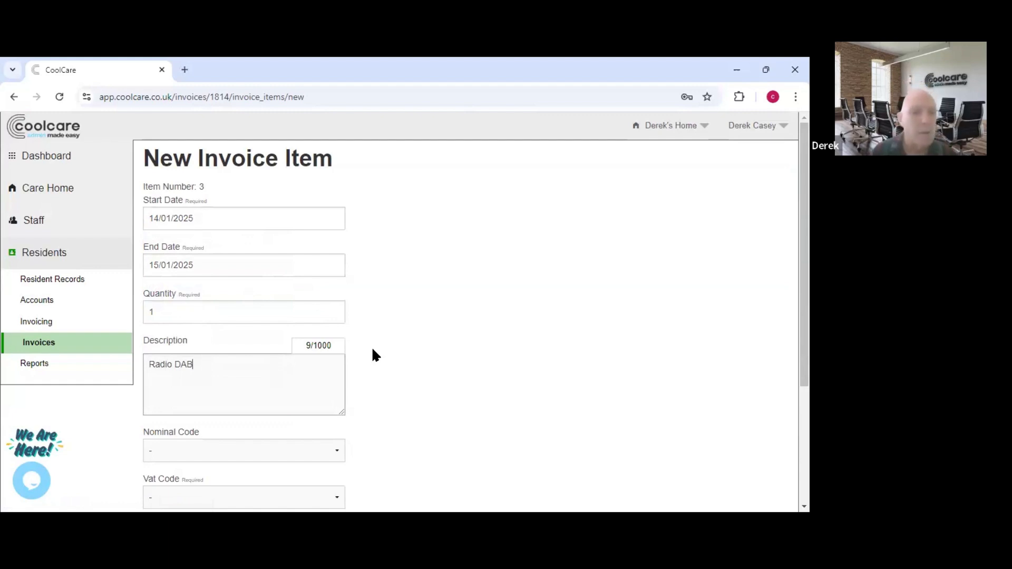
Give the item nominal code 005 - Elecrical, VAT EX and a £75 price, then save
scroll(371, 347, "down", 1)
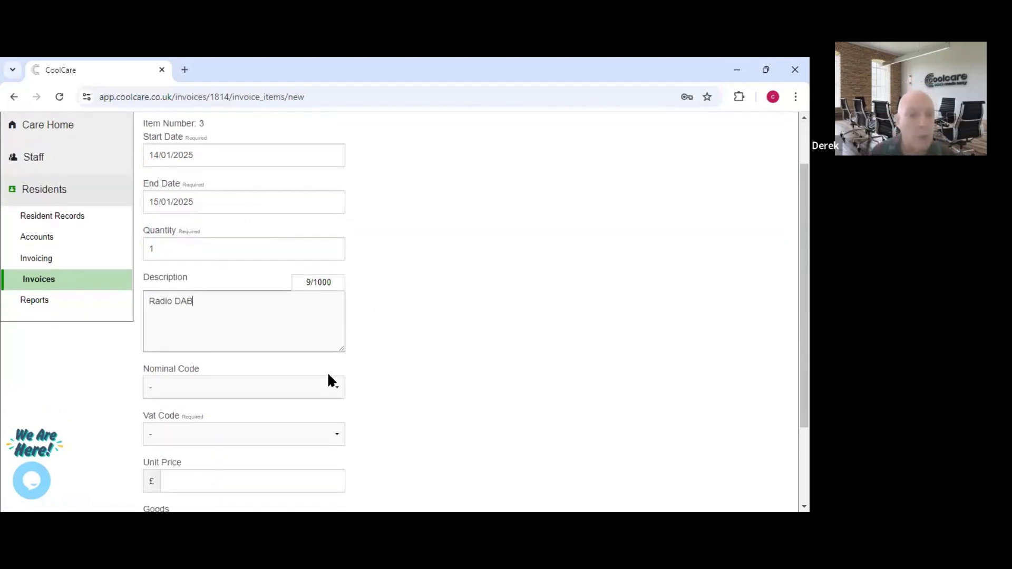
left_click(328, 387)
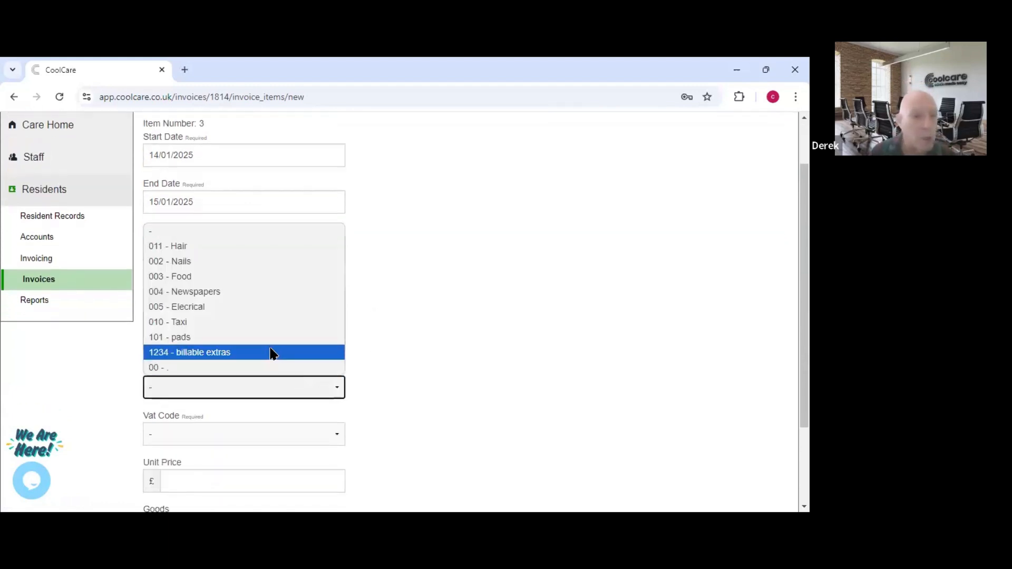
left_click(264, 307)
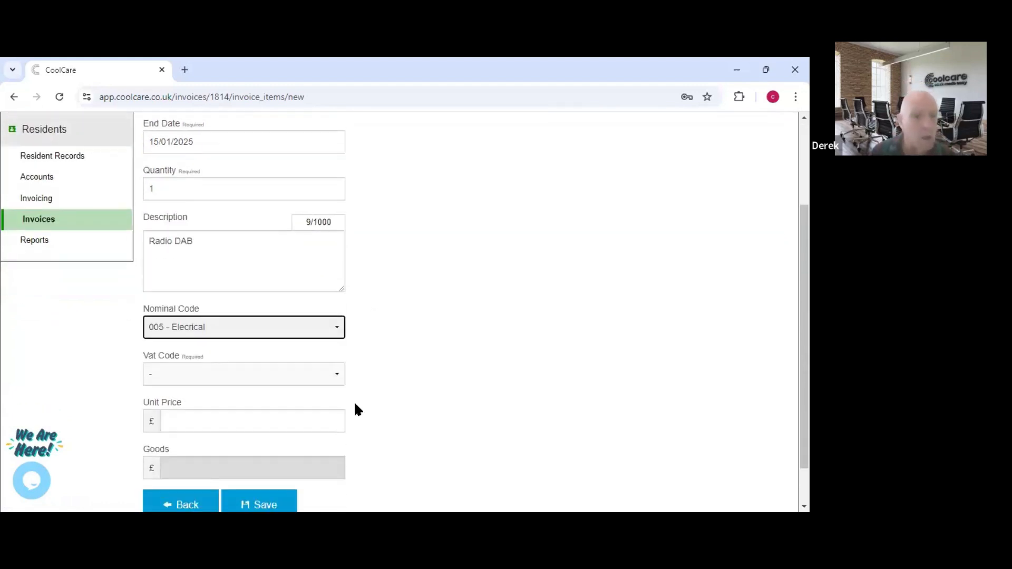
left_click(328, 372)
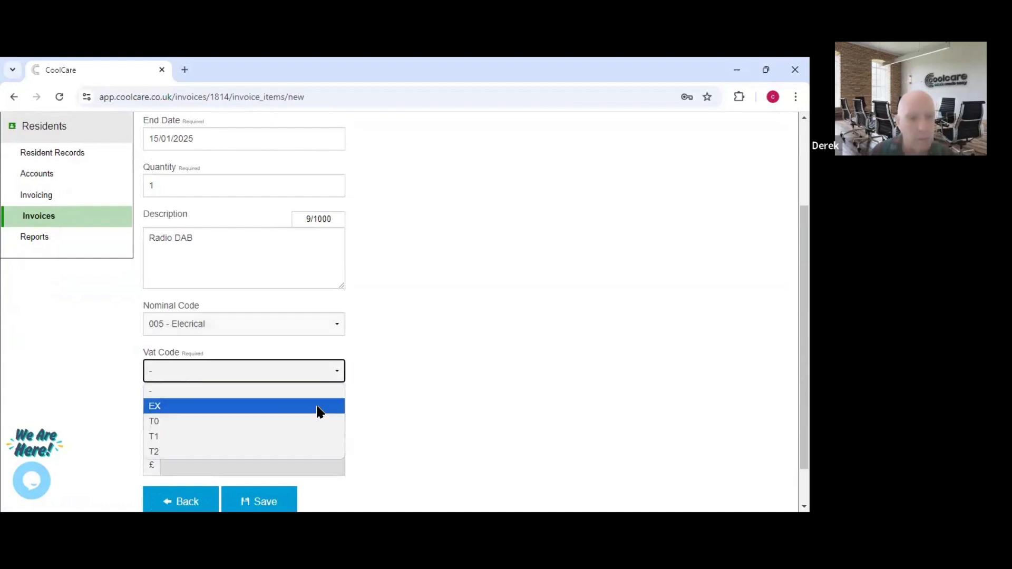
left_click(317, 408)
left_click(291, 419)
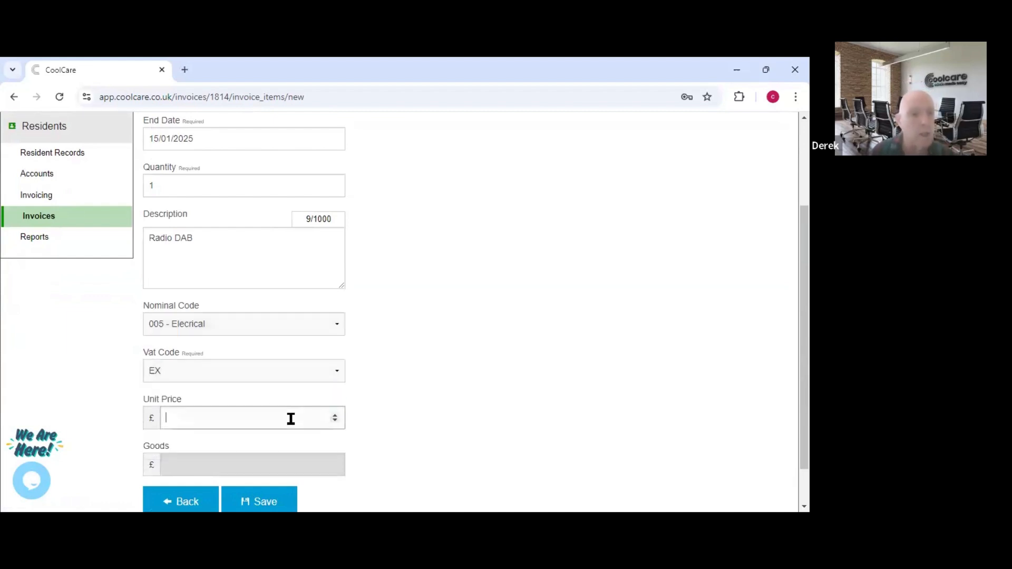
type("75")
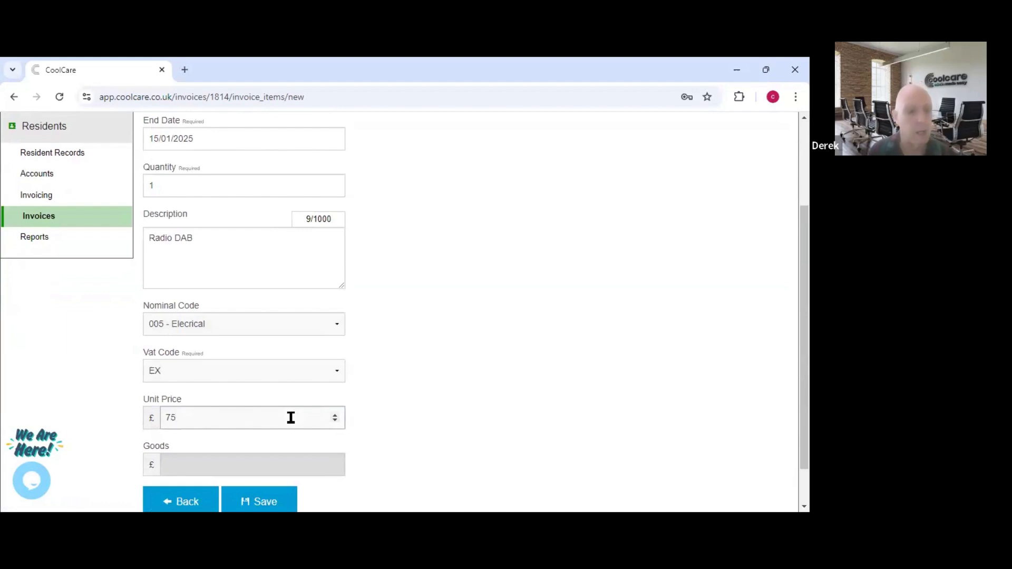
scroll(406, 397, "down", 1)
scroll(404, 393, "down", 1)
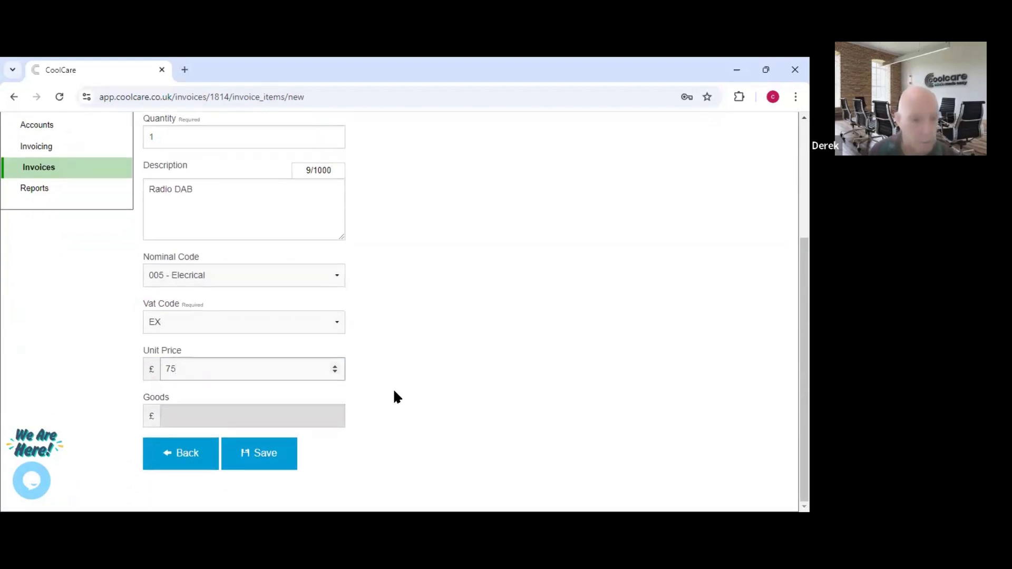
left_click(239, 419)
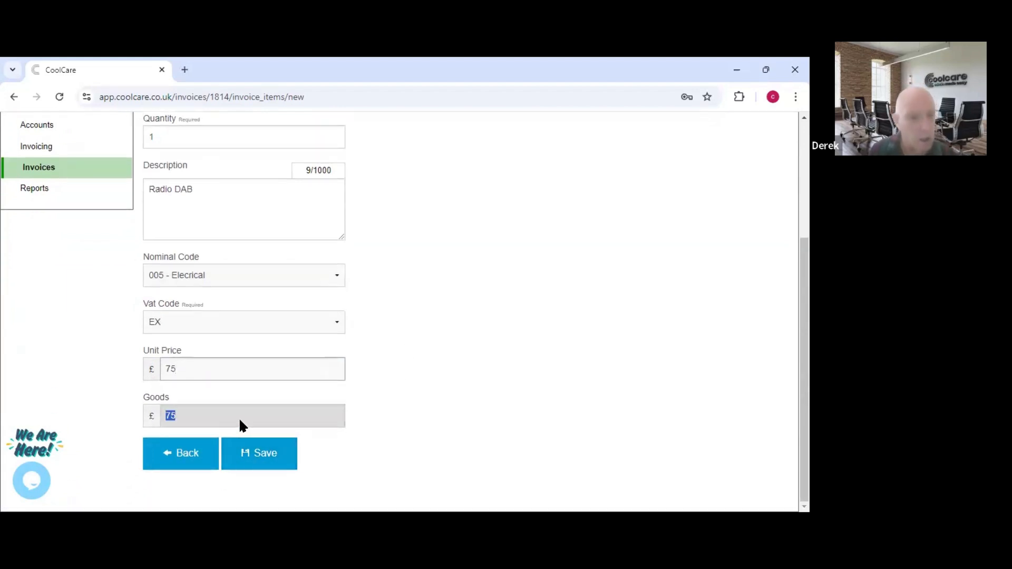
left_click(262, 460)
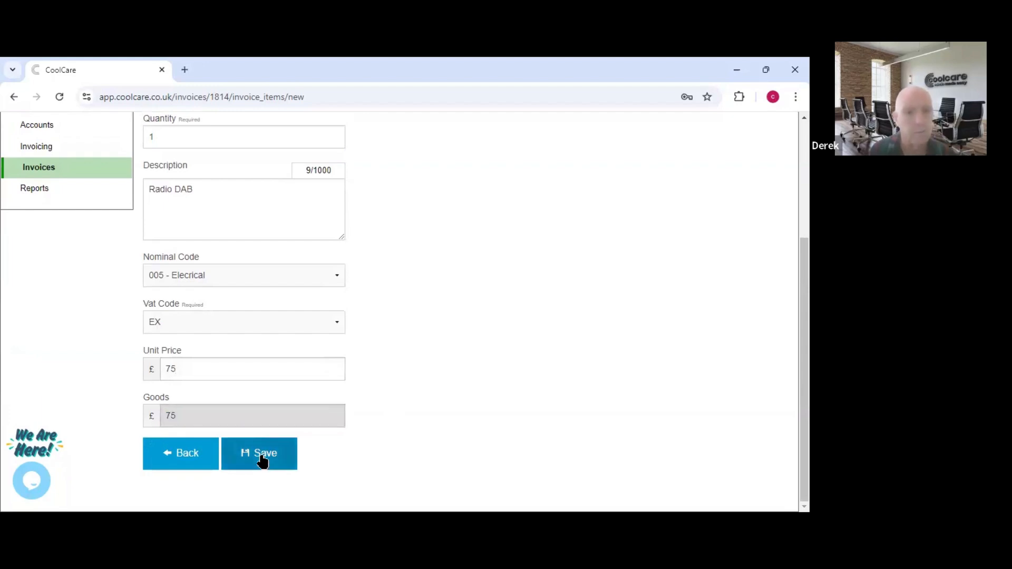
Scroll through invoice 1810's items to confirm the £75 Radio DAB line and £3,108.33 total
scroll(305, 413, "down", 1)
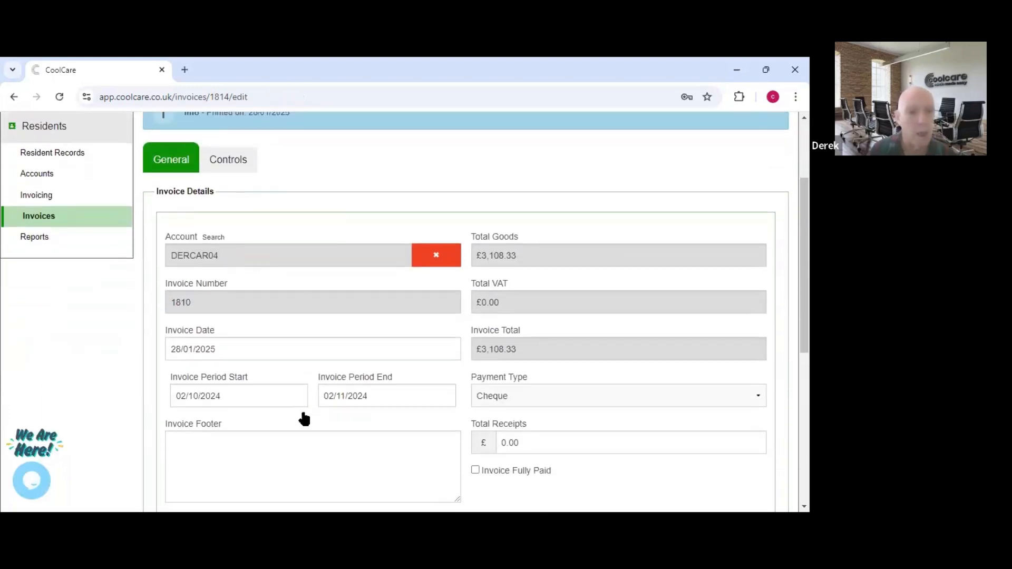
scroll(304, 418, "down", 5)
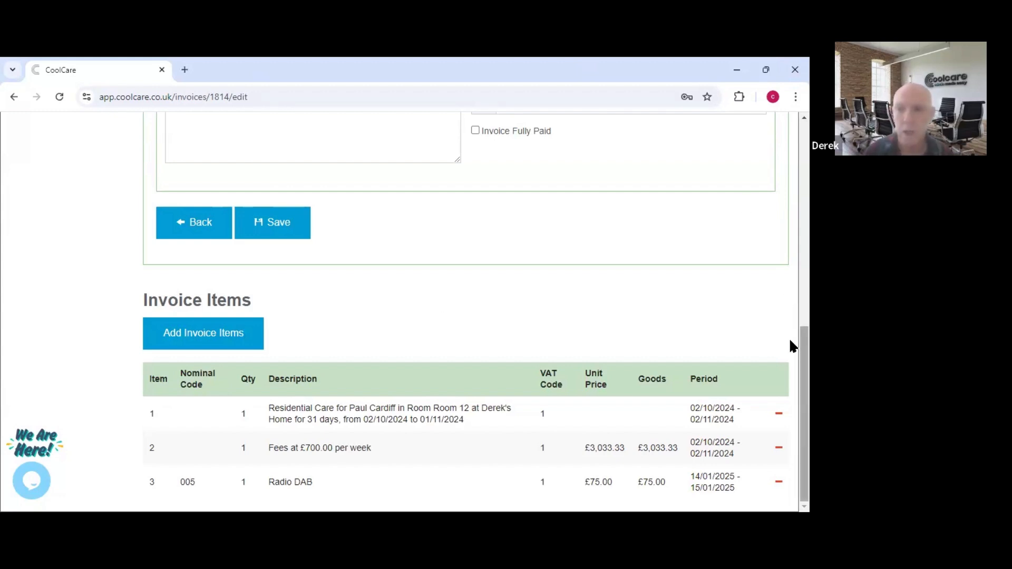
left_click_drag(790, 349, 790, 125)
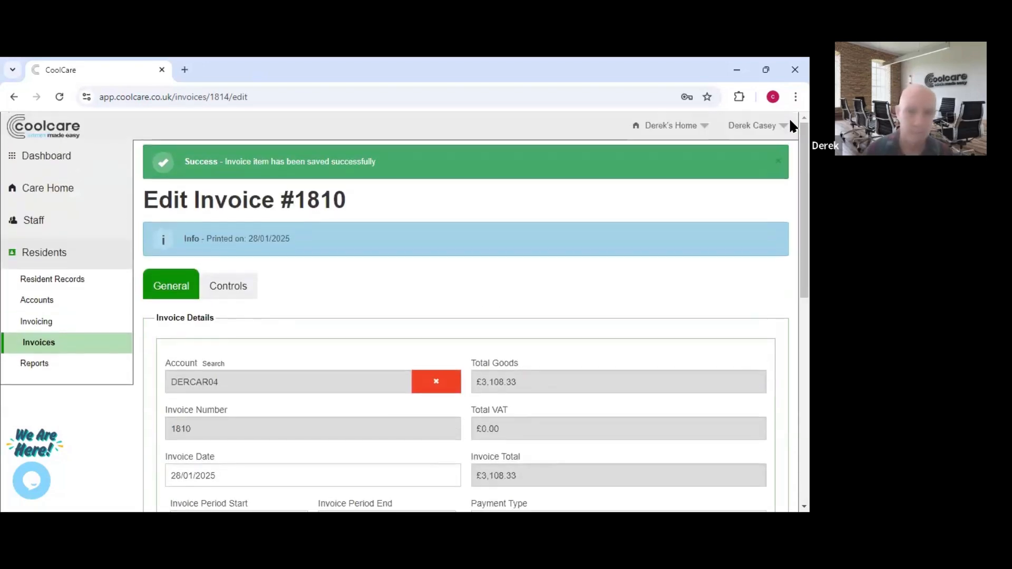
Go to Lookups and open the Billing Contract Terms list under Resident Lookups
left_click(743, 131)
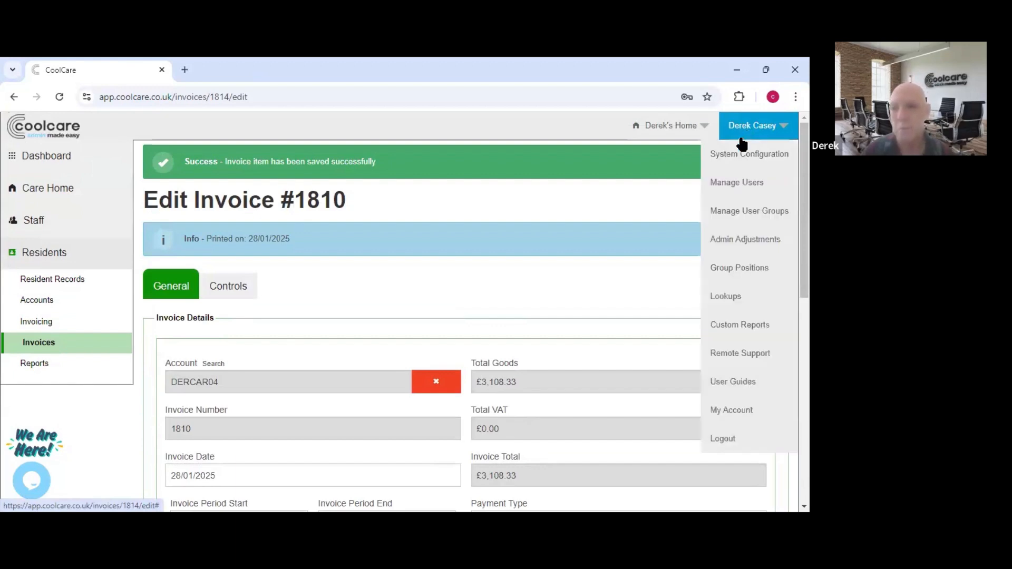
left_click(726, 298)
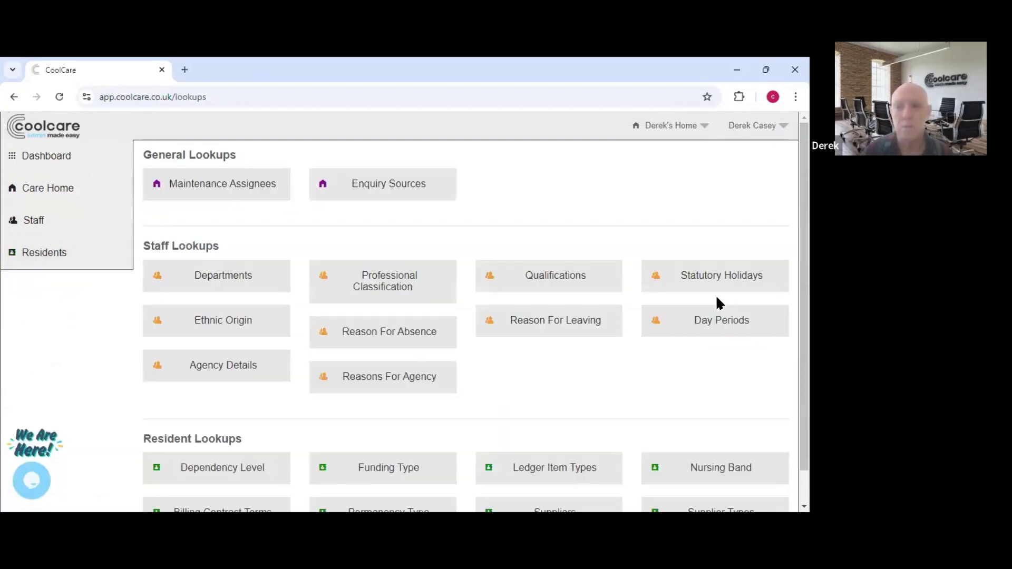
scroll(294, 290, "down", 1)
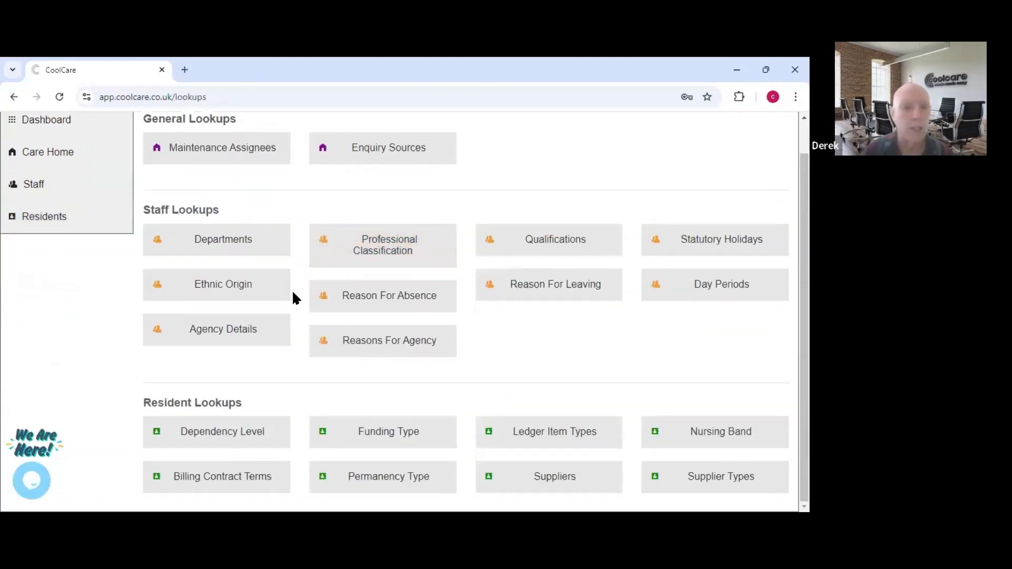
left_click(199, 484)
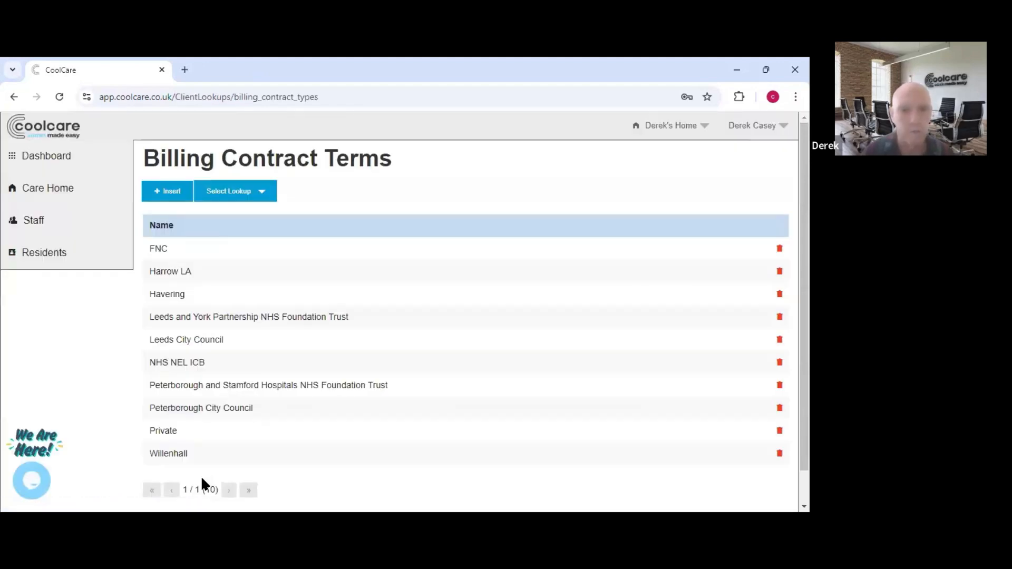
On the Leeds City Council contract, re-enable email invoicing and fill the invoice email from autofill
left_click(204, 347)
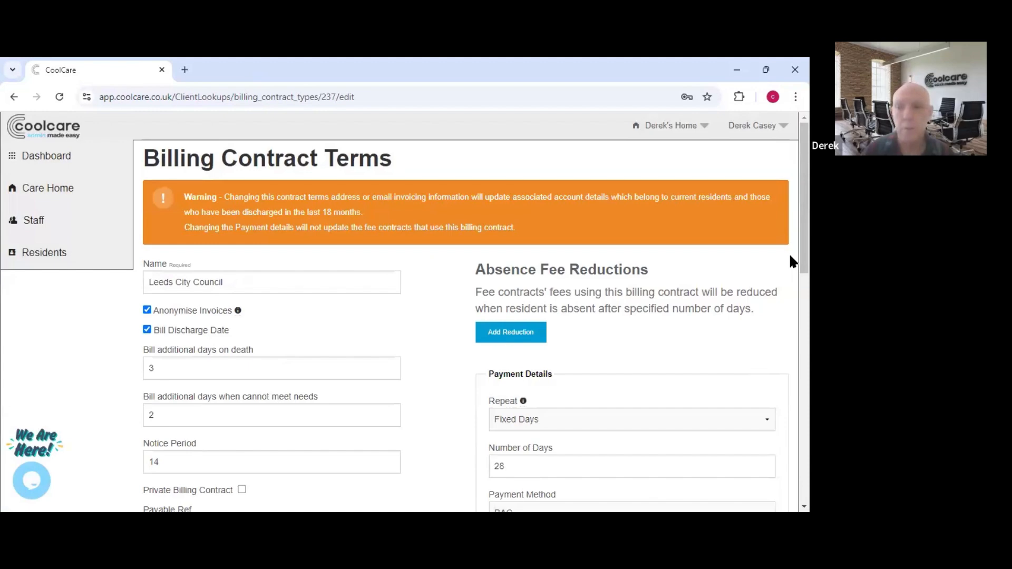
scroll(789, 272, "down", 6)
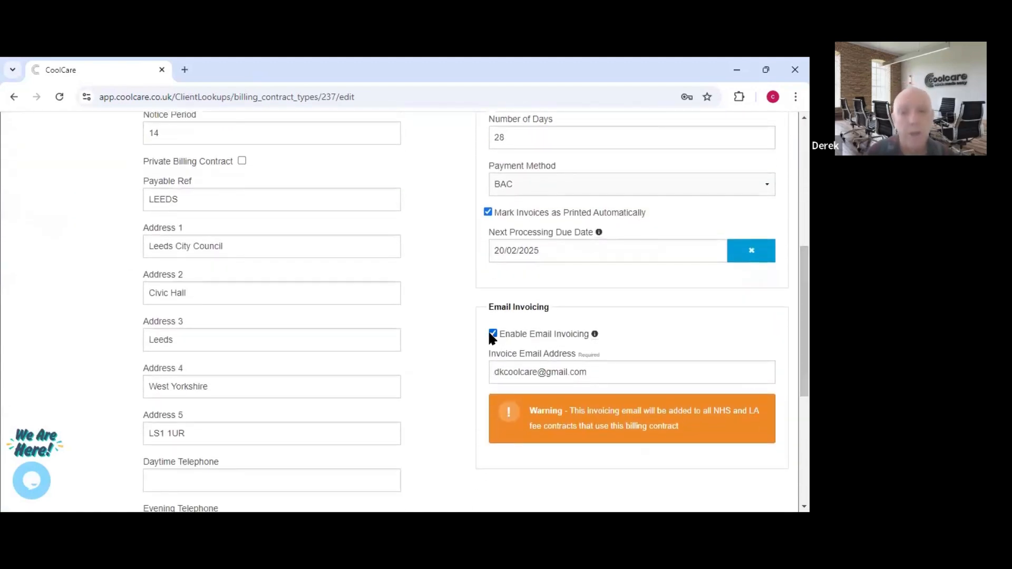
left_click(492, 335)
left_click(493, 335)
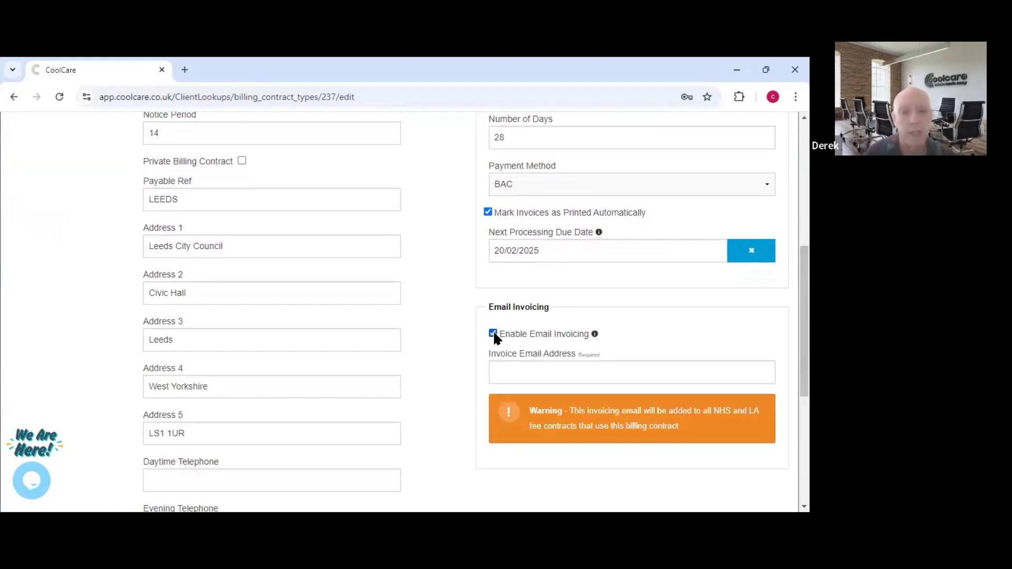
left_click(500, 373)
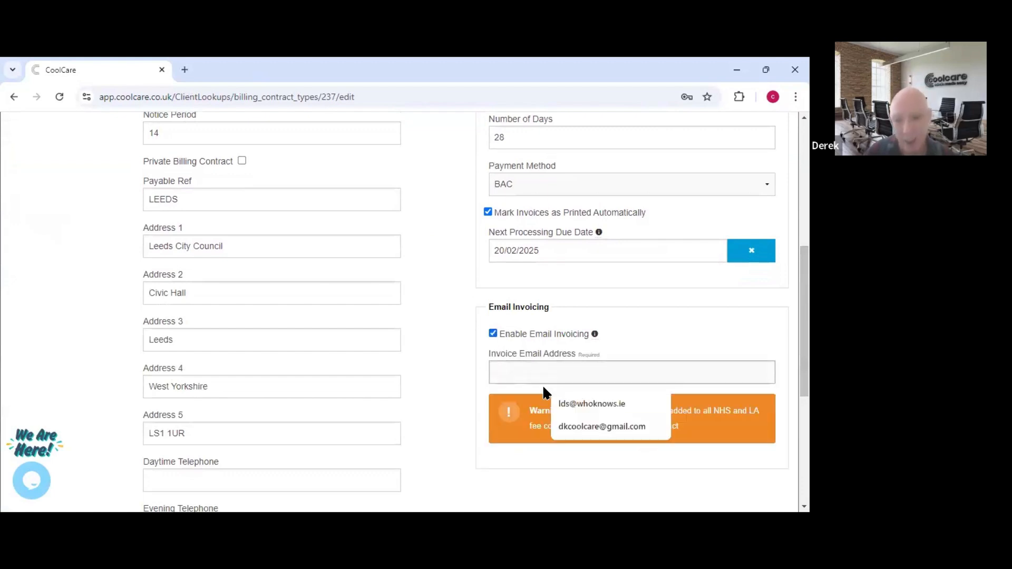
left_click(574, 422)
left_click(574, 427)
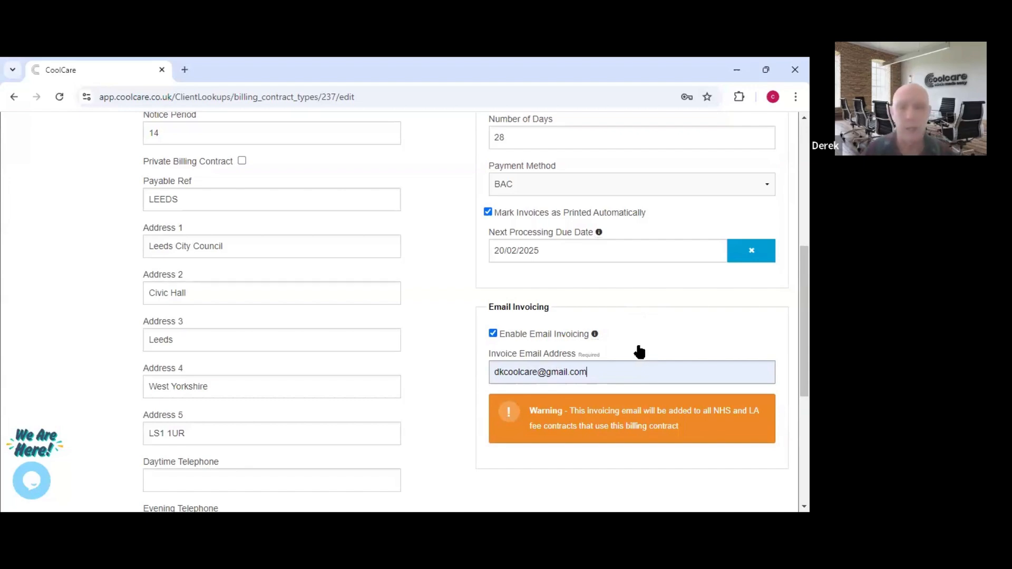
scroll(789, 299, "up", 6)
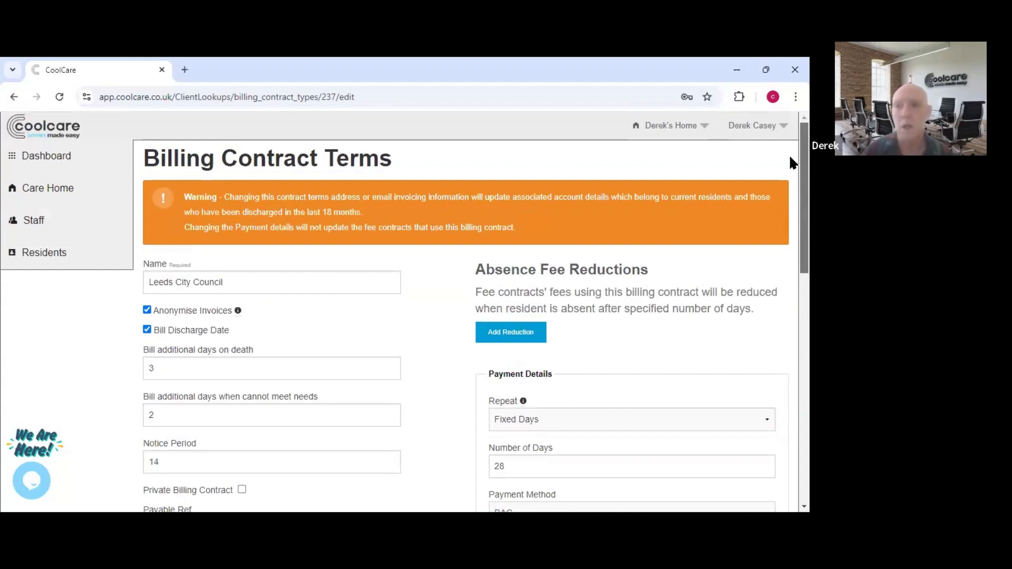
left_click(746, 136)
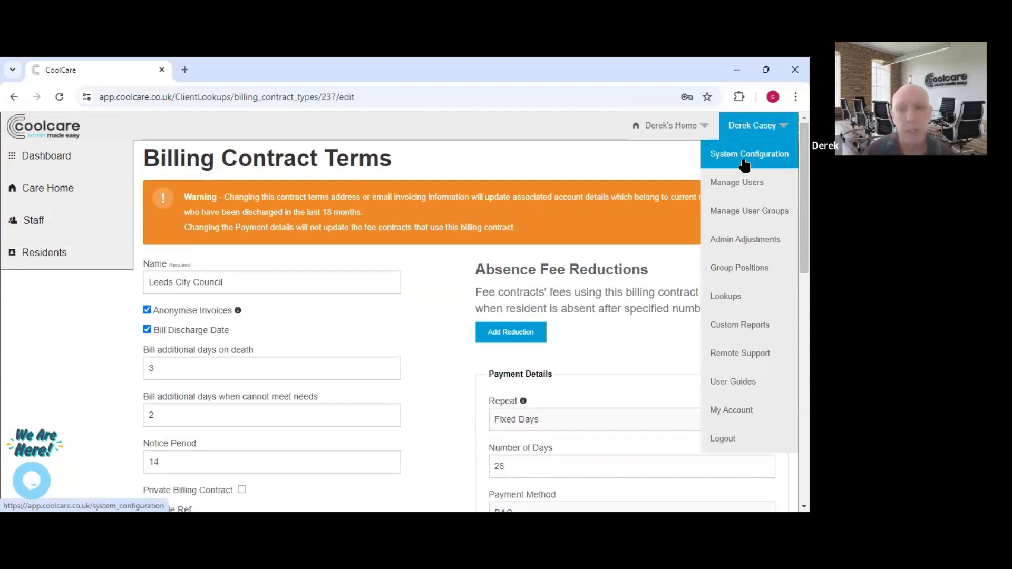
Review the Email Invoicing tab in System Configuration, then open Residents > Invoices
left_click(744, 158)
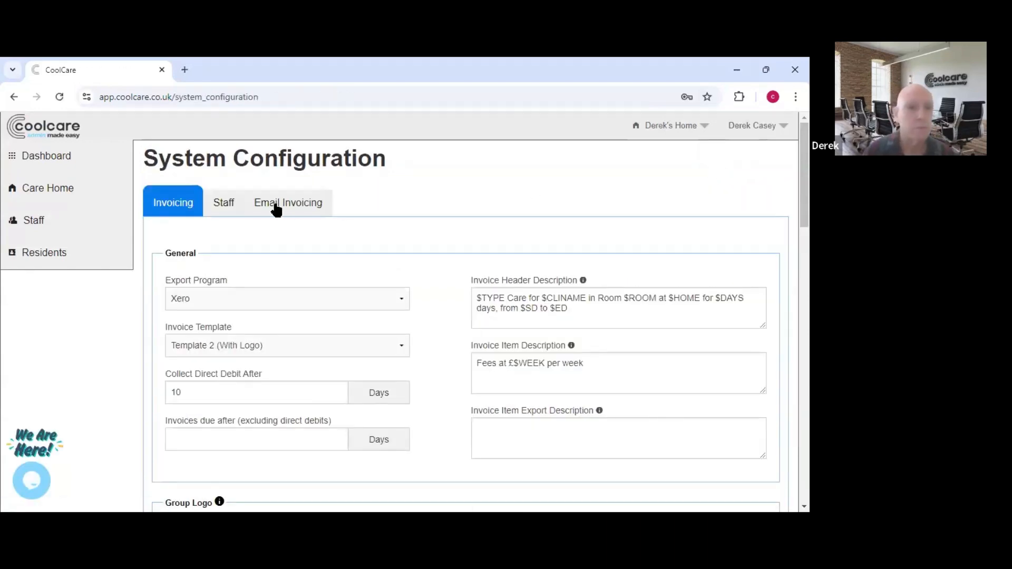
left_click(277, 210)
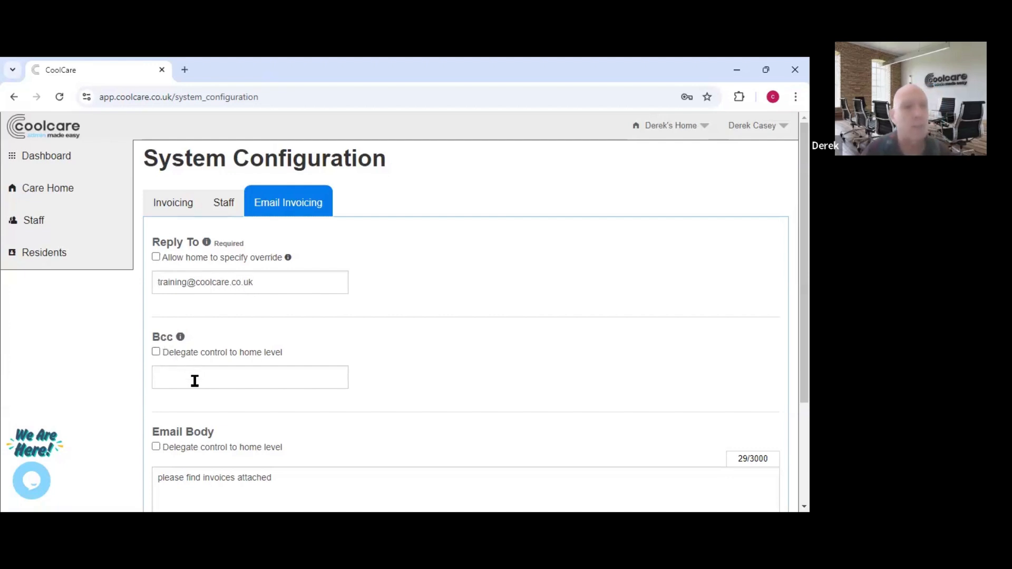
scroll(189, 382, "down", 1)
scroll(190, 407, "down", 2)
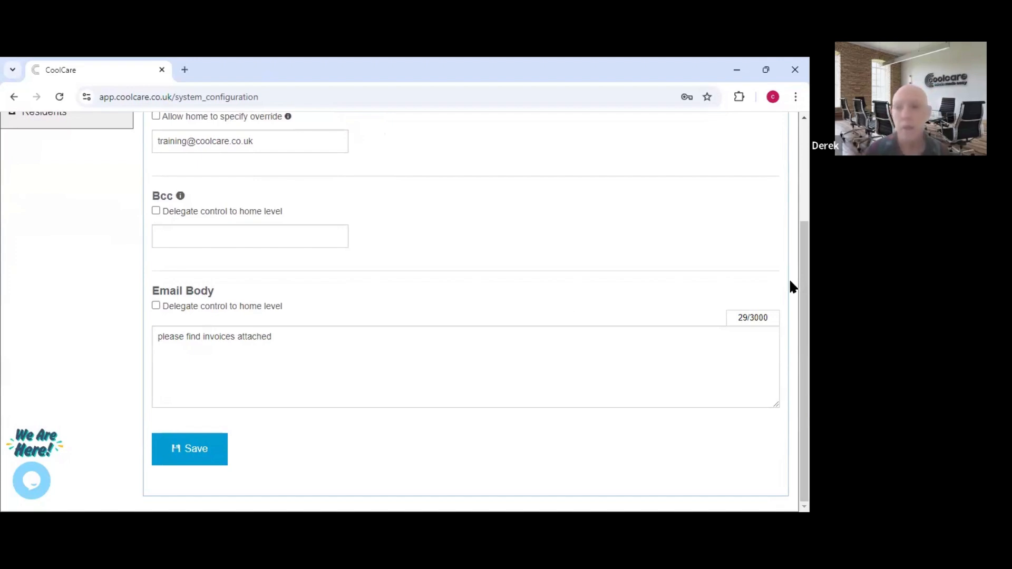
scroll(792, 274, "up", 3)
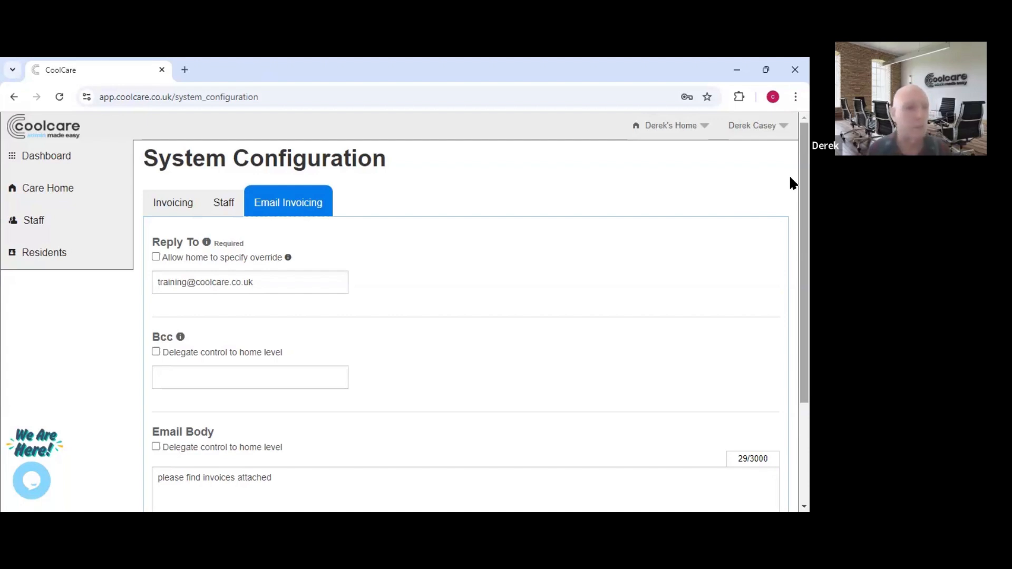
left_click(53, 258)
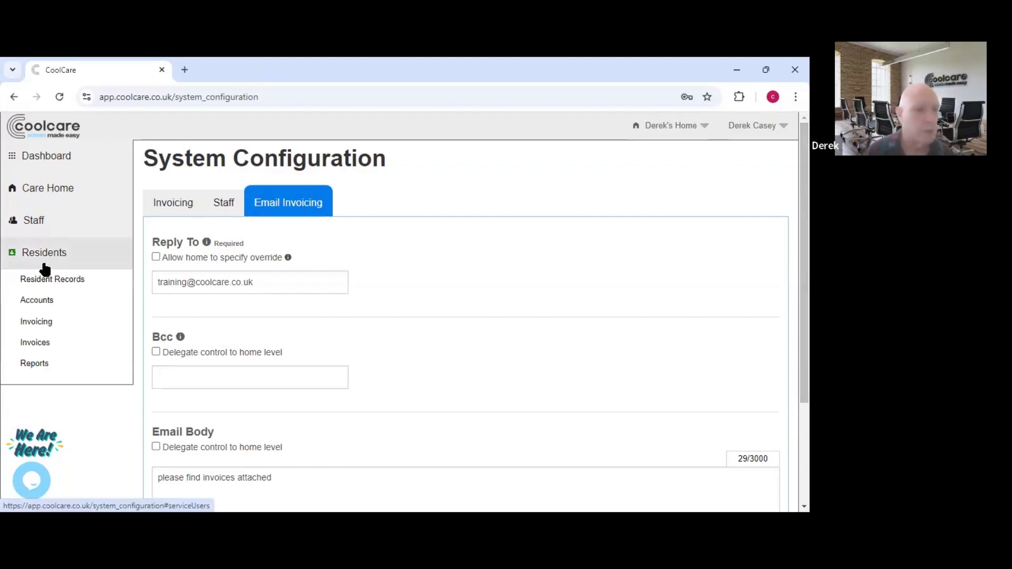
left_click(55, 344)
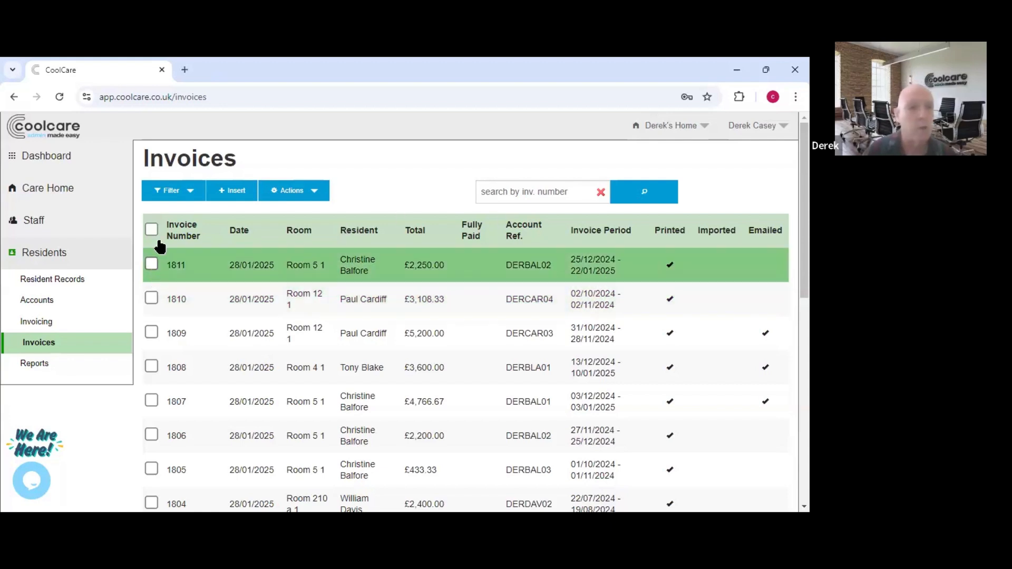
Filter the Invoices list to show only those Waiting to be Emailed
left_click(185, 195)
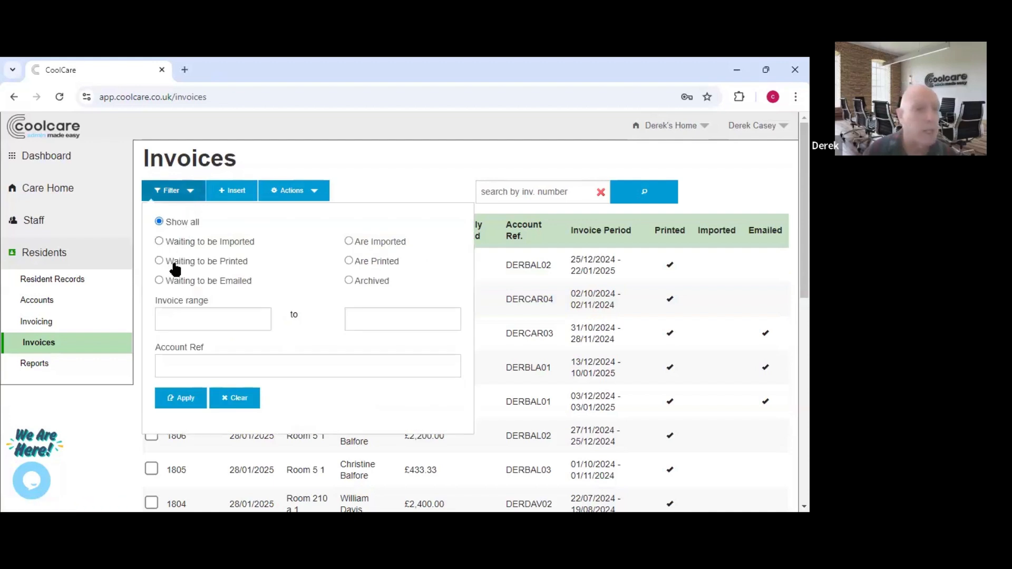
left_click(169, 281)
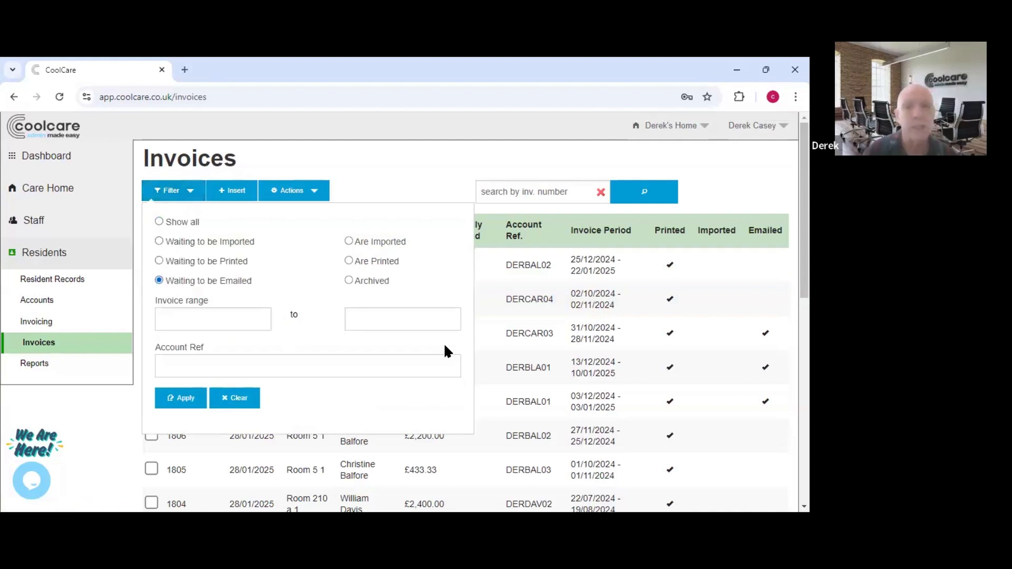
left_click(183, 404)
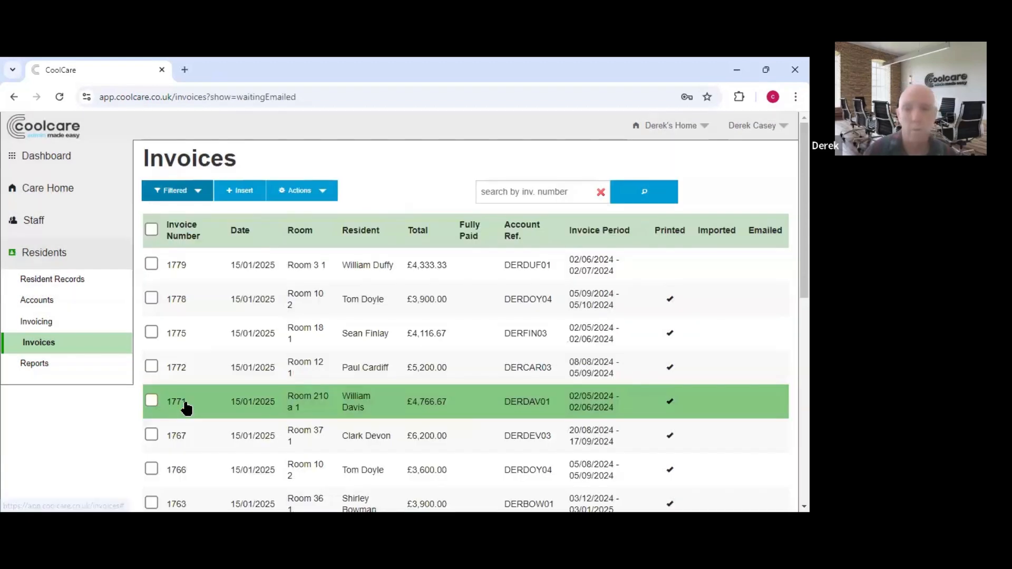
Select invoices 1779, 1778 and 1775 and email them with Email Selected
left_click(153, 265)
left_click(150, 302)
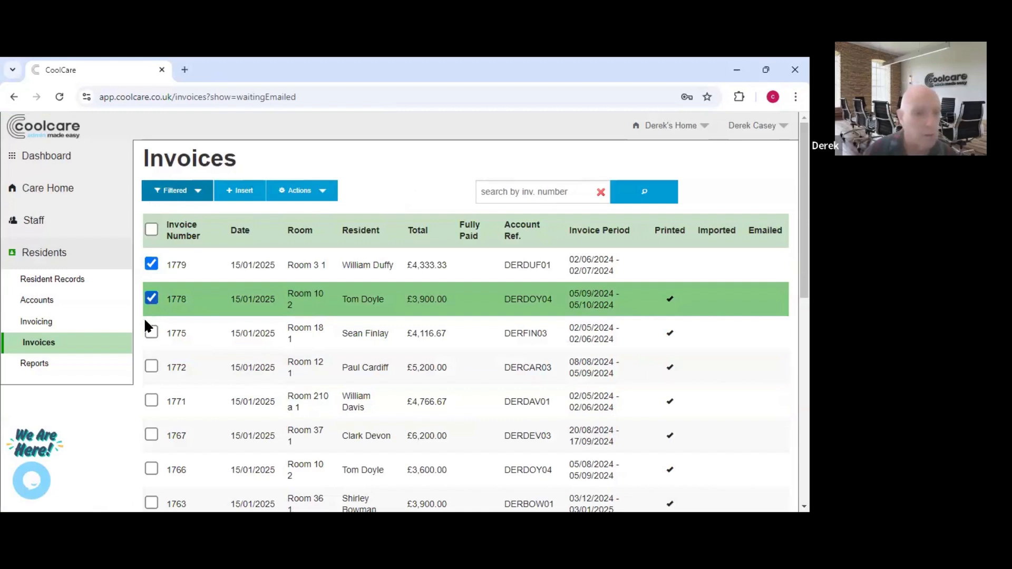
left_click(167, 341)
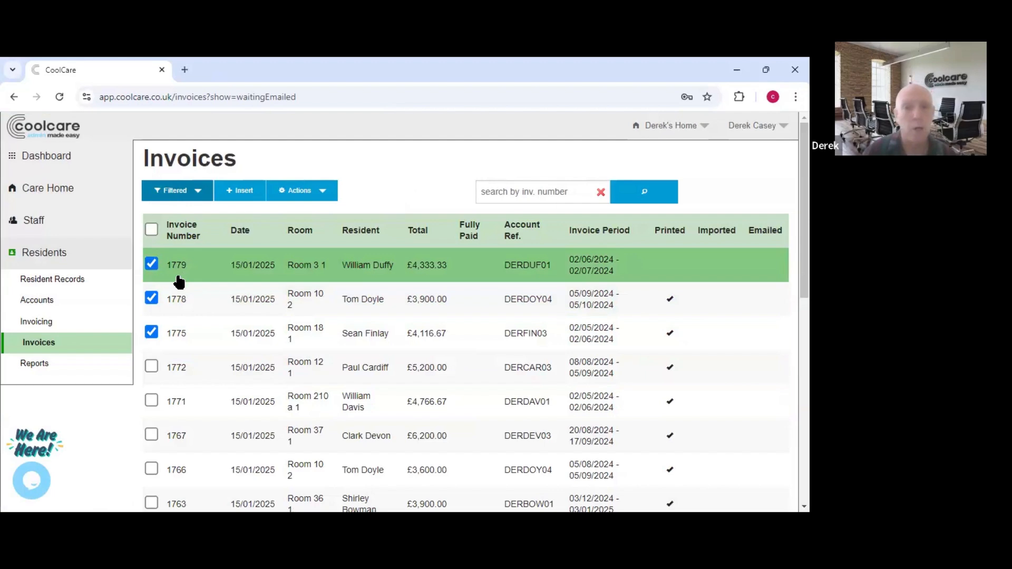
left_click(329, 200)
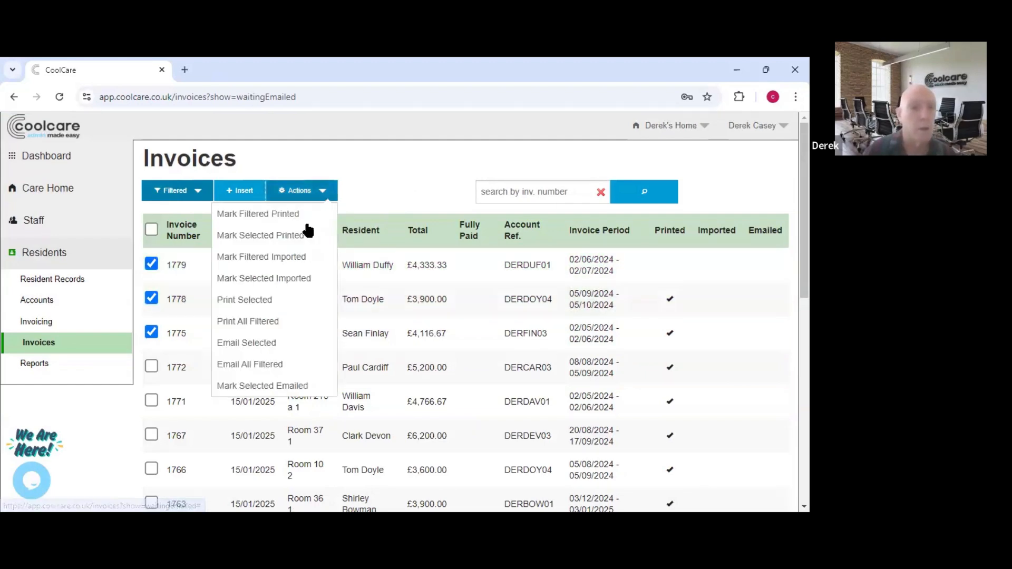
left_click(240, 347)
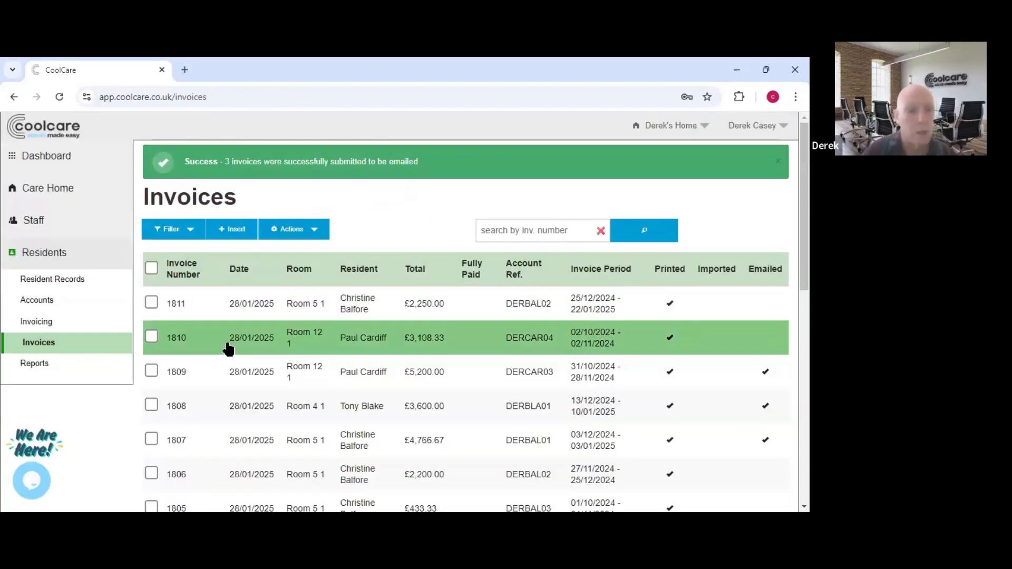
Move to page 2 of the Invoices list and check the Printed, Imported and Emailed columns
scroll(227, 347, "down", 5)
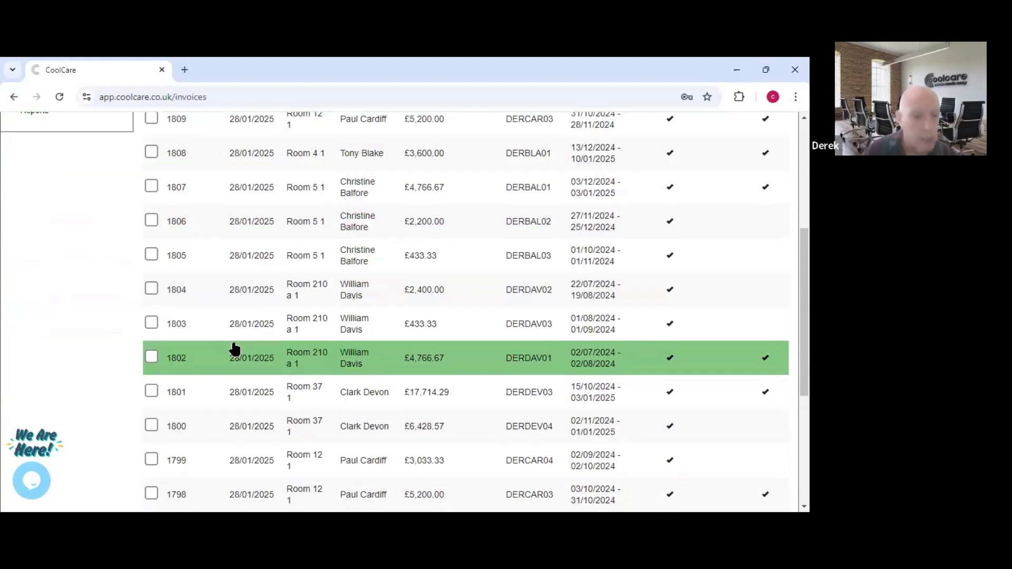
scroll(234, 349, "down", 4)
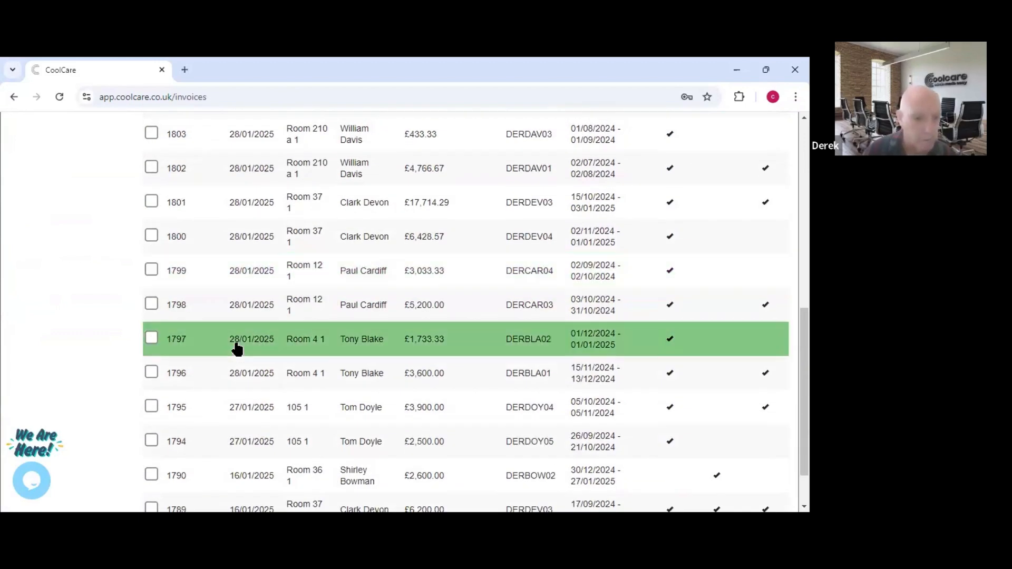
scroll(236, 348, "down", 2)
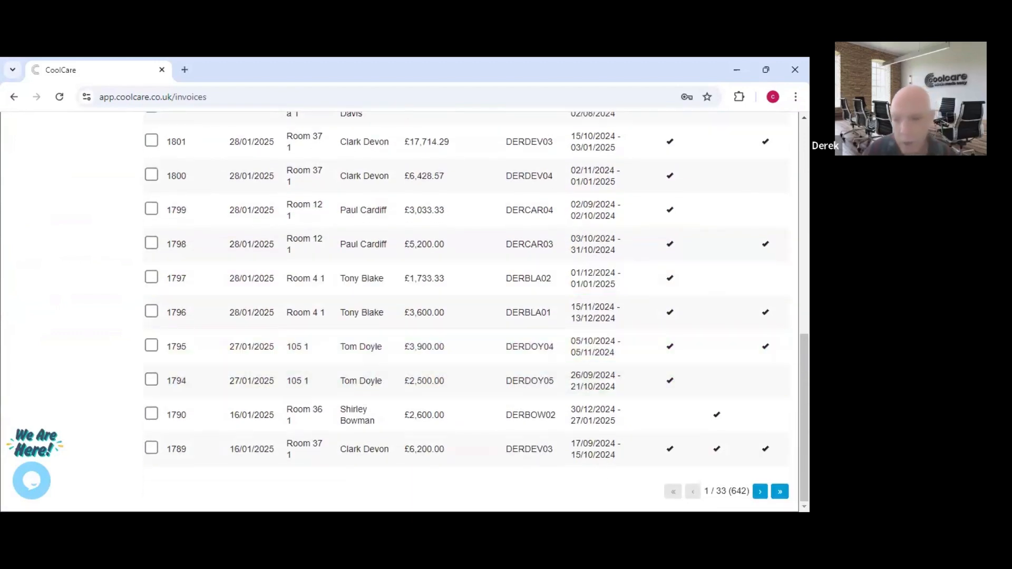
left_click(760, 493)
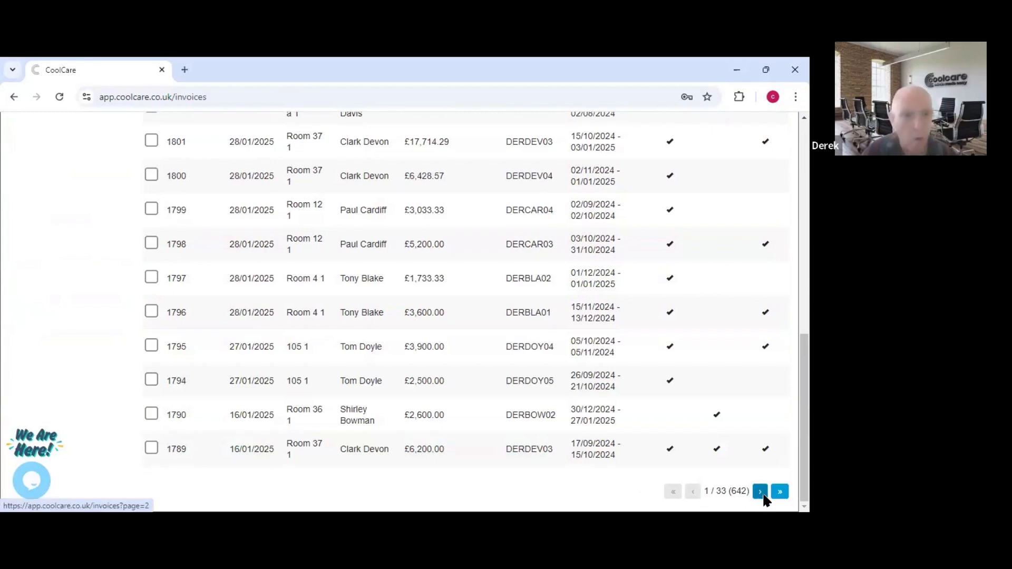
scroll(267, 369, "down", 5)
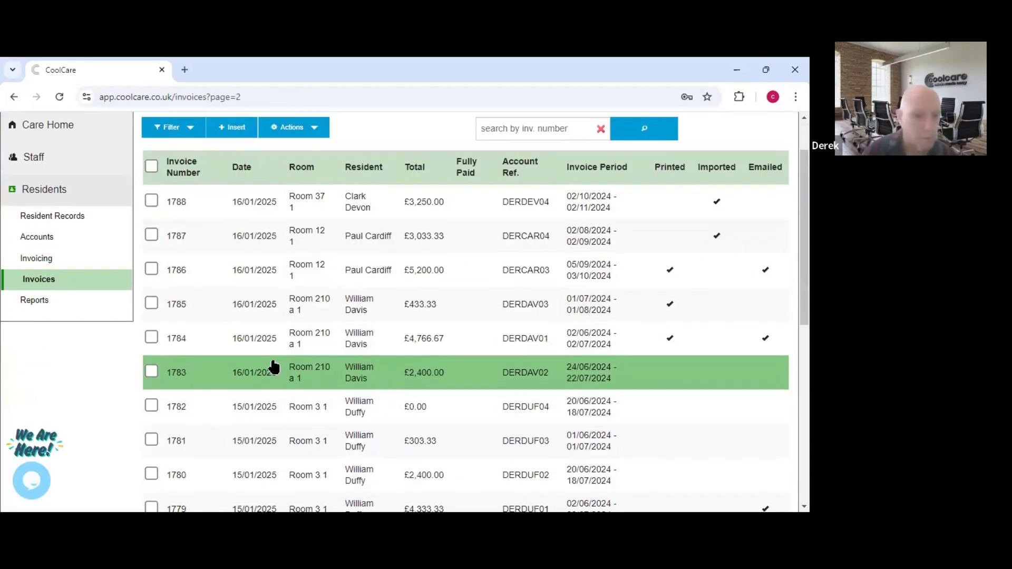
scroll(267, 375, "down", 3)
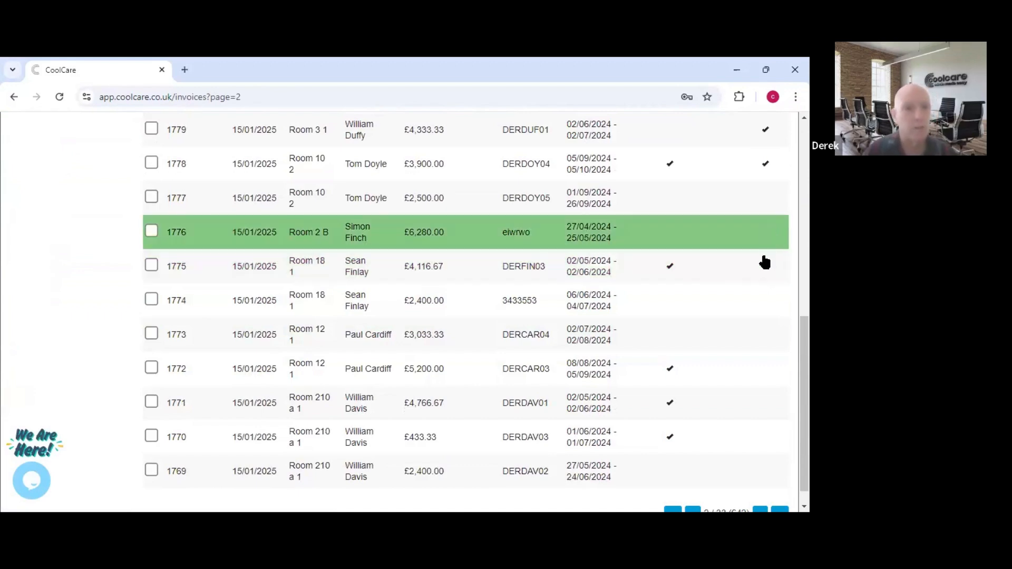
scroll(763, 258, "up", 1)
scroll(764, 264, "up", 8)
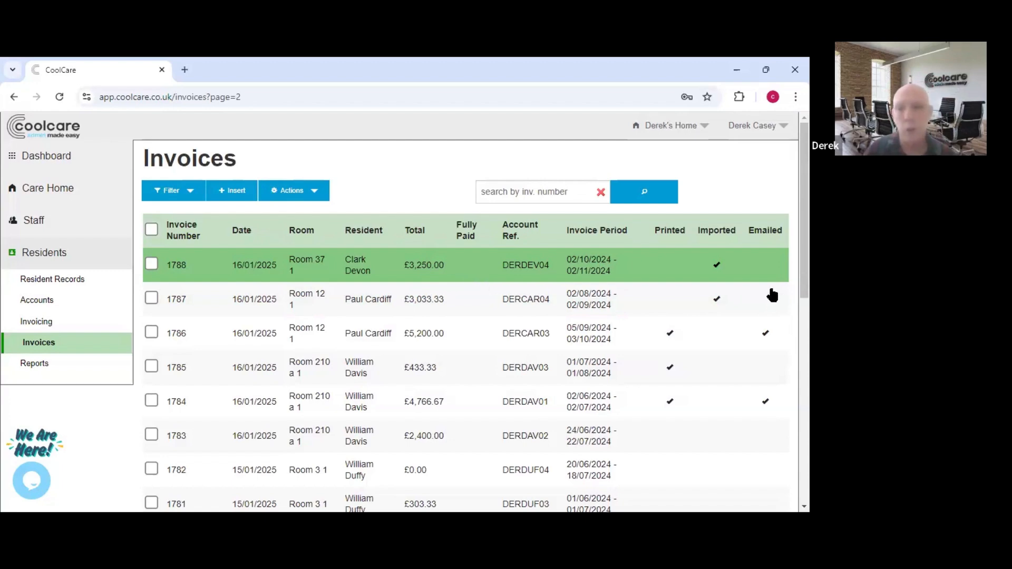
Open the Leeds City Council contract from Lookups > Billing Contract Terms
left_click(745, 132)
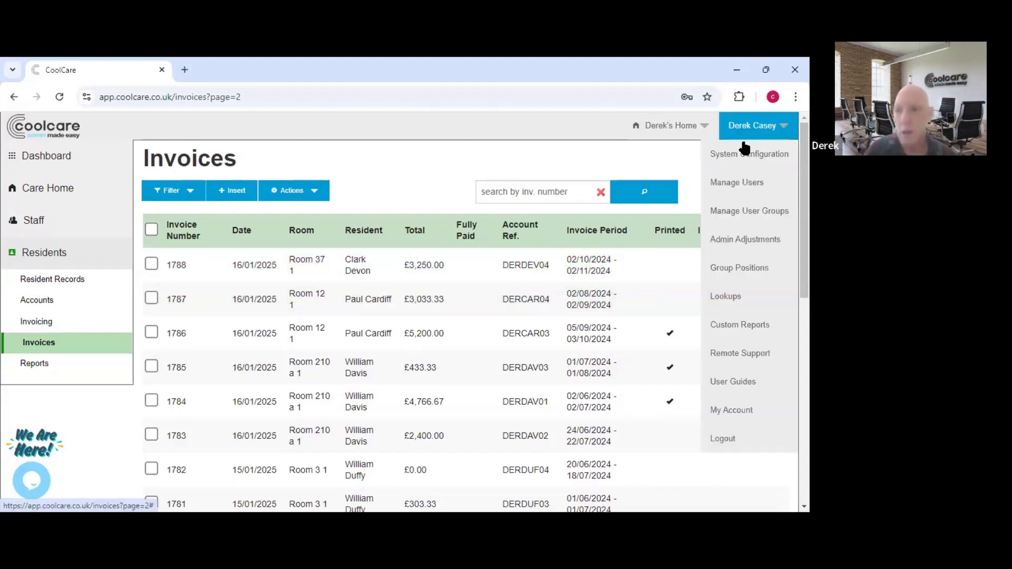
left_click(739, 301)
scroll(263, 417, "down", 1)
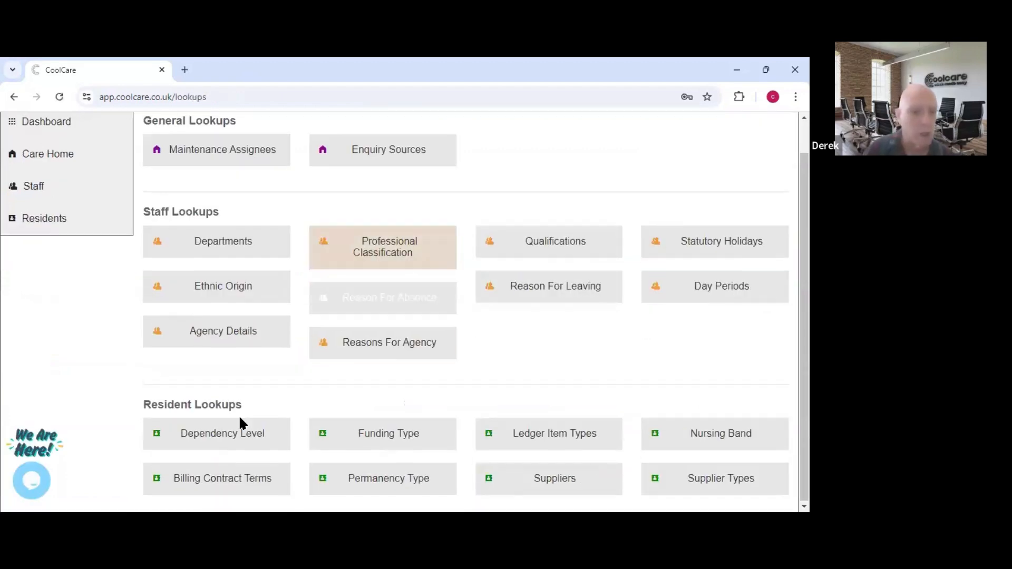
left_click(234, 480)
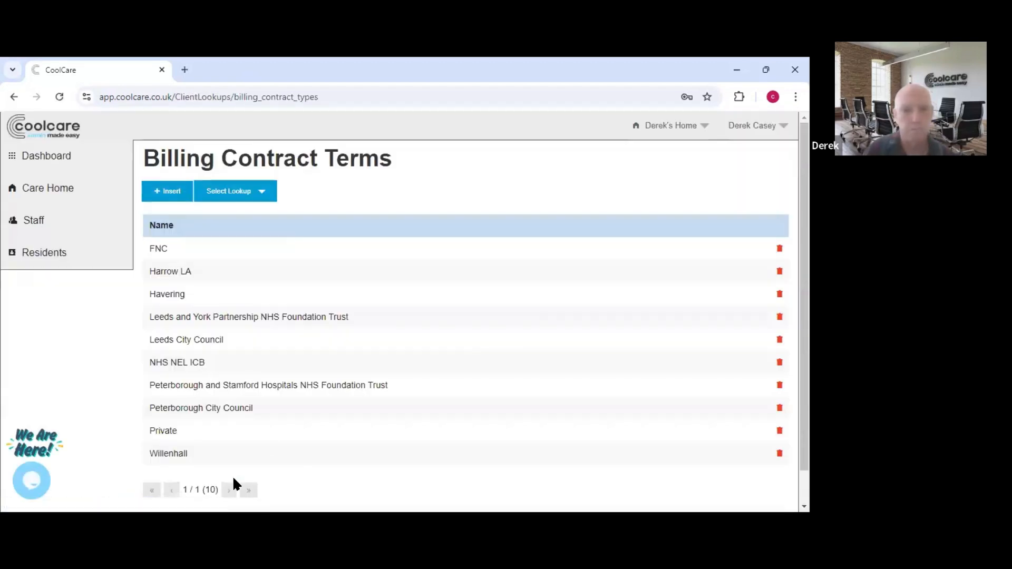
left_click(226, 340)
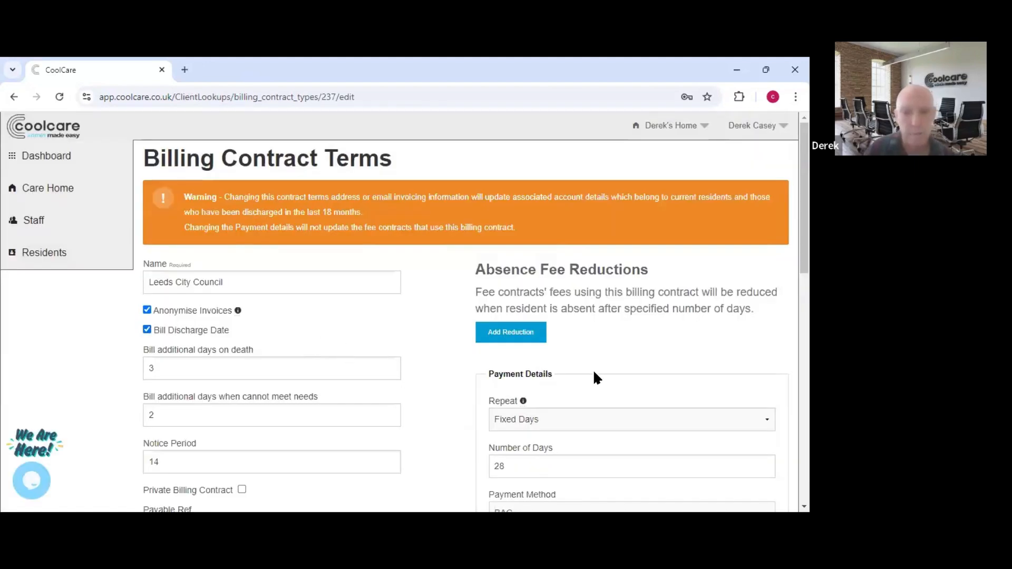
Review the Repeat options, leaving billing as Fixed Days every 28 days
scroll(593, 369, "down", 2)
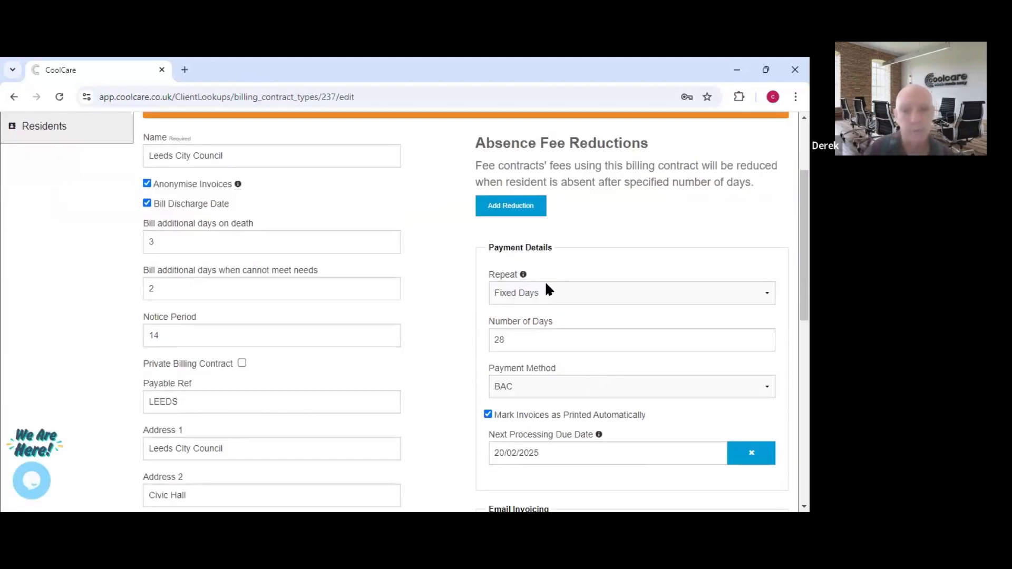
left_click(752, 301)
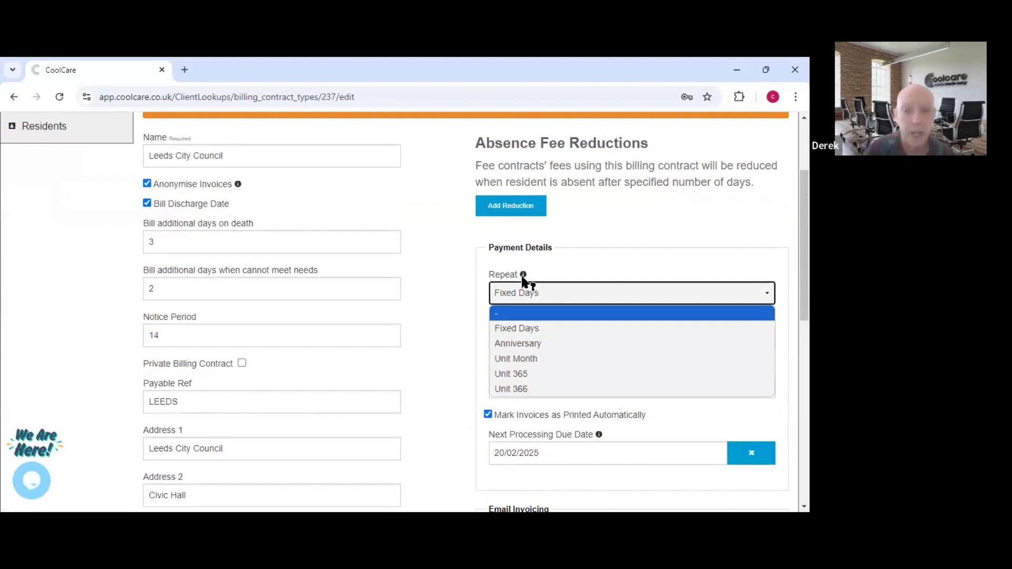
mouse_move(522, 276)
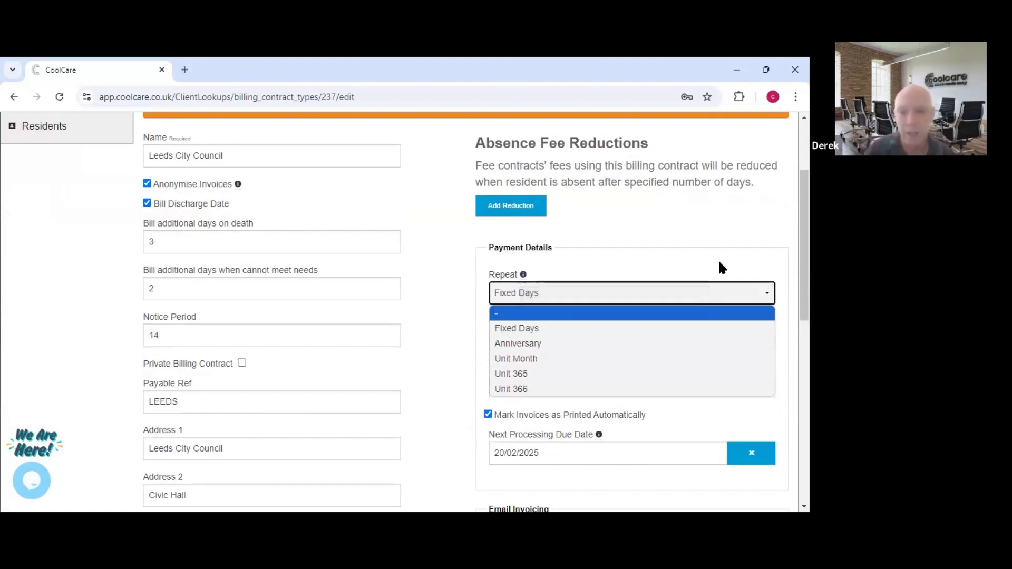
left_click(523, 275)
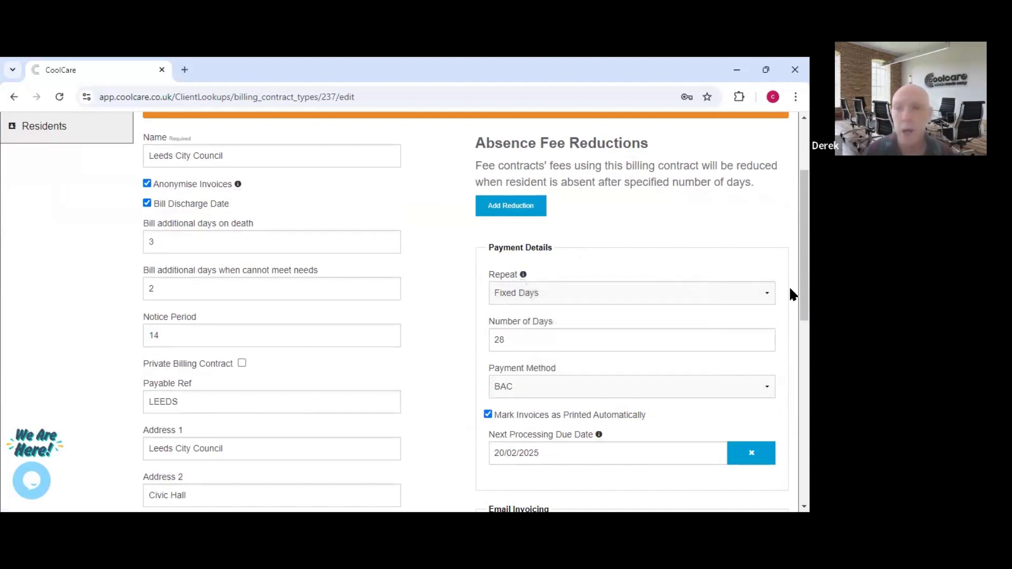
scroll(790, 264, "up", 3)
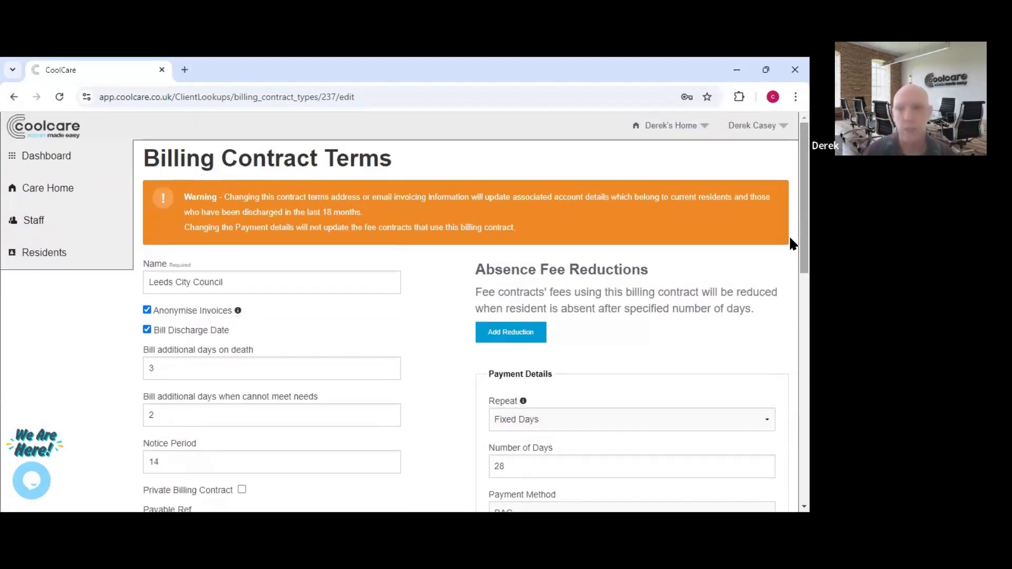
Open User Guides from the user menu and search the guides for 'invoice'
left_click(750, 137)
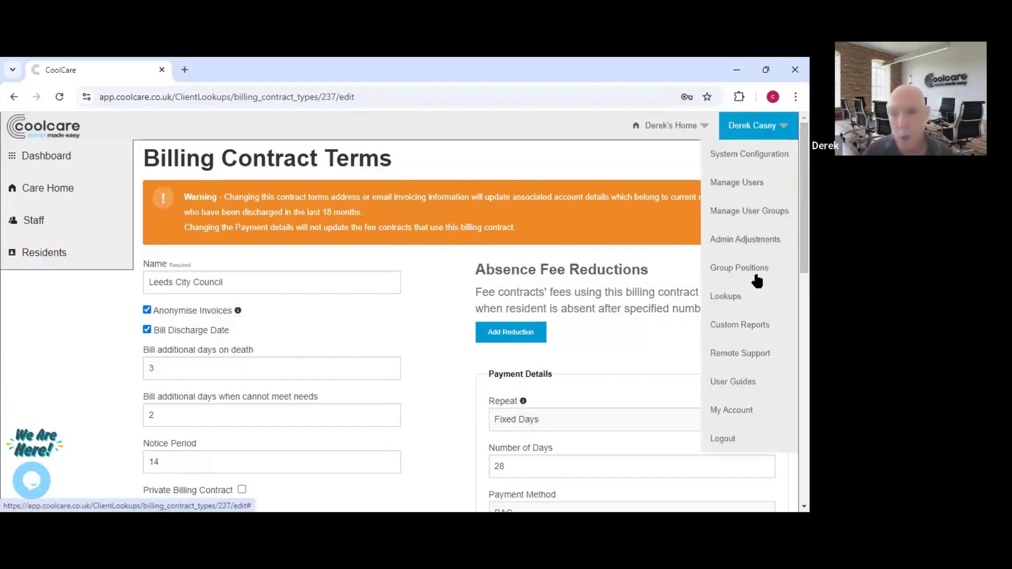
left_click(743, 390)
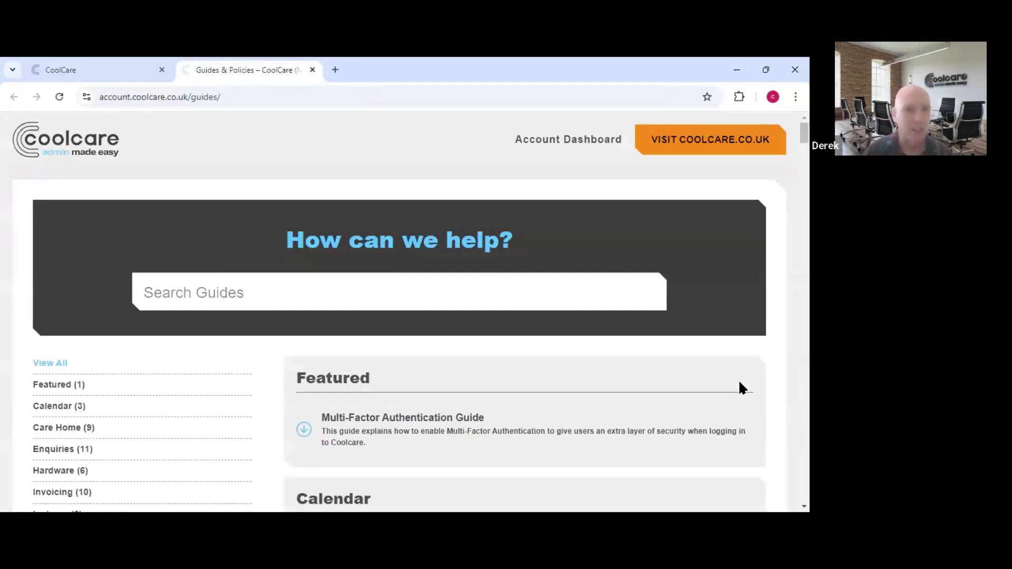
left_click(412, 298)
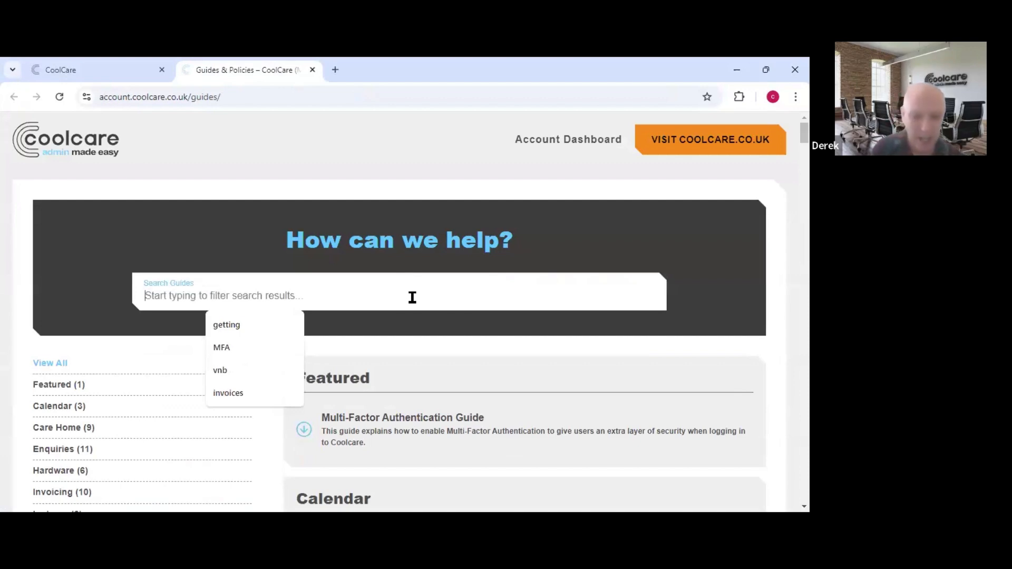
type("in")
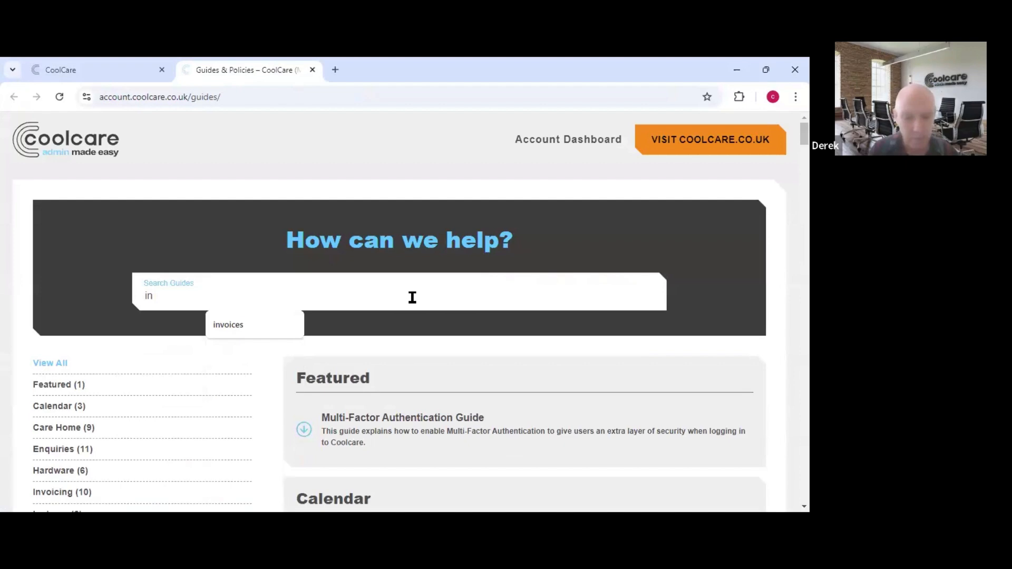
type("voice")
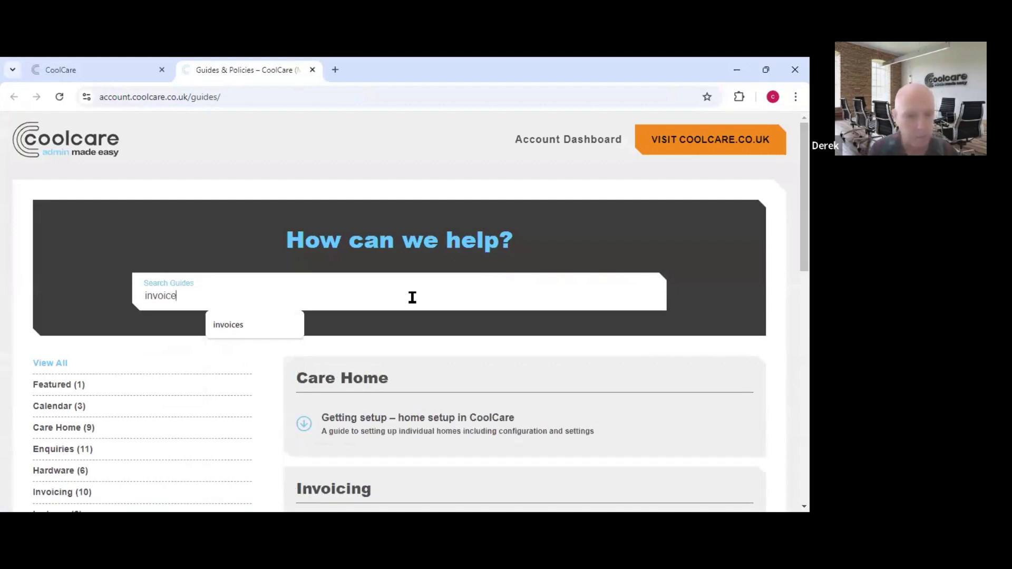
scroll(448, 369, "down", 5)
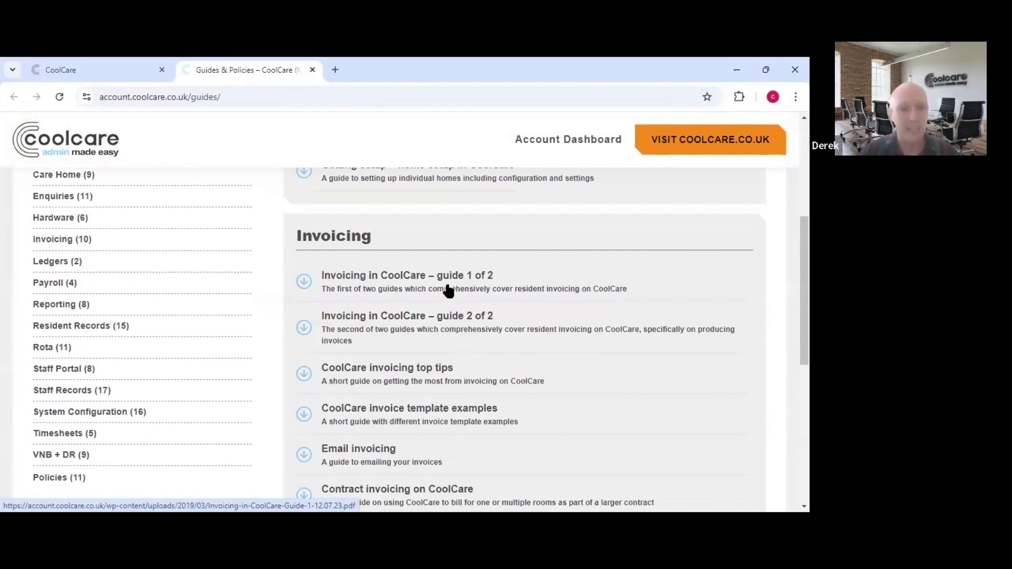
Open the 'Invoicing in CoolCare – guide 1 of 2' PDF and read its Payment Details and Repeat sections
left_click(303, 282)
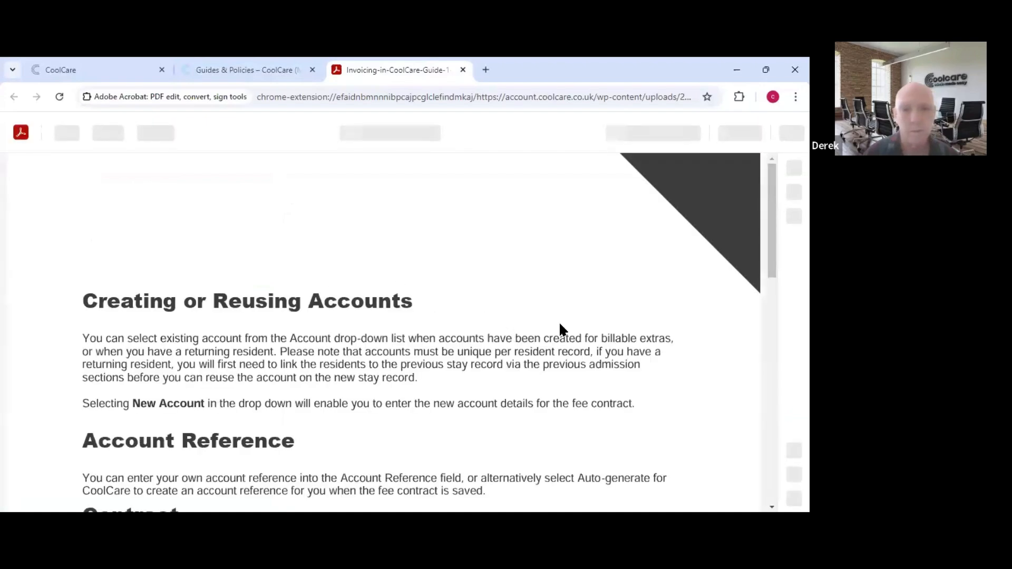
scroll(558, 324, "down", 8)
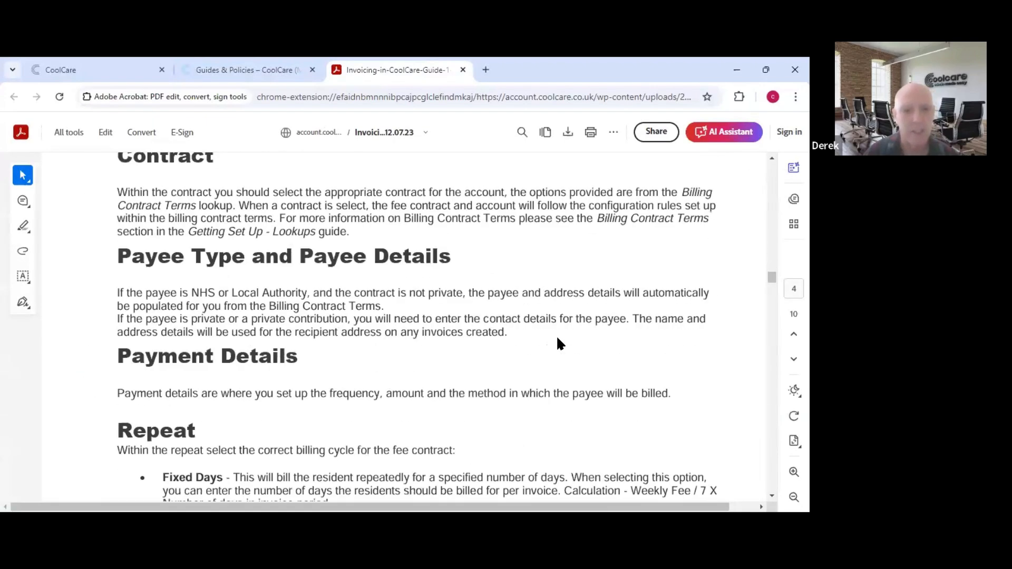
scroll(553, 348, "down", 5)
scroll(555, 357, "up", 4)
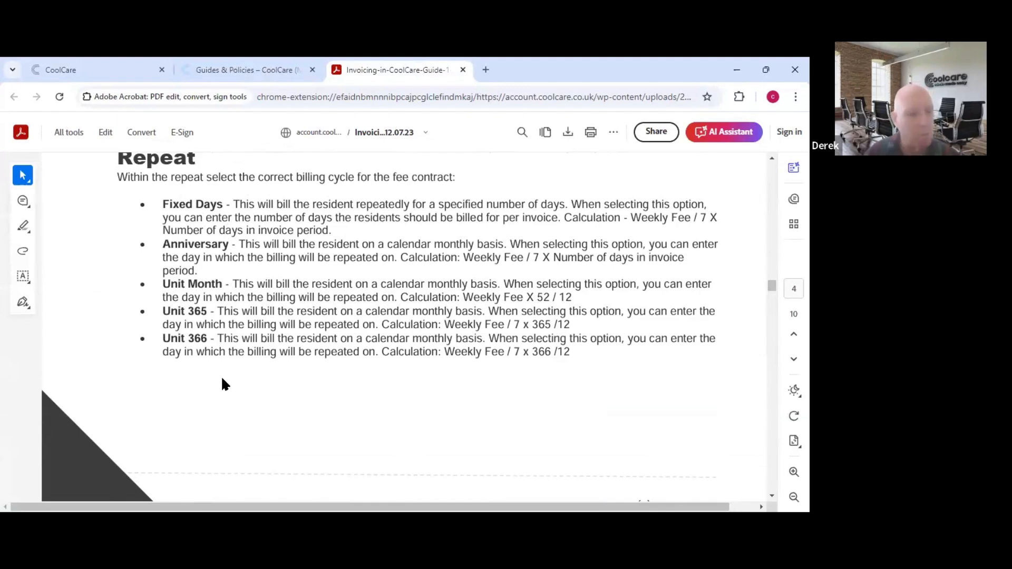
scroll(250, 374, "up", 2)
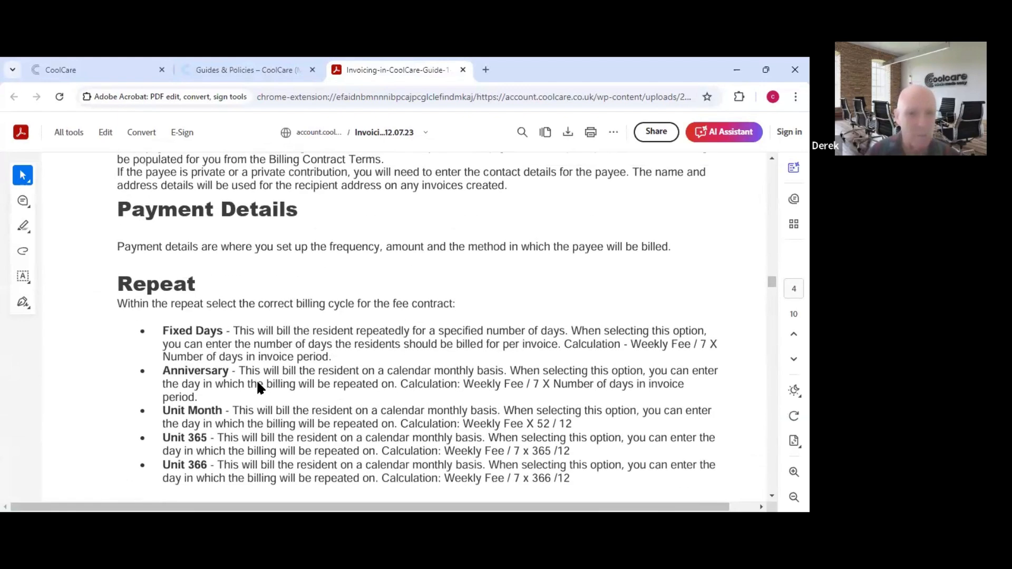
scroll(257, 386, "down", 1)
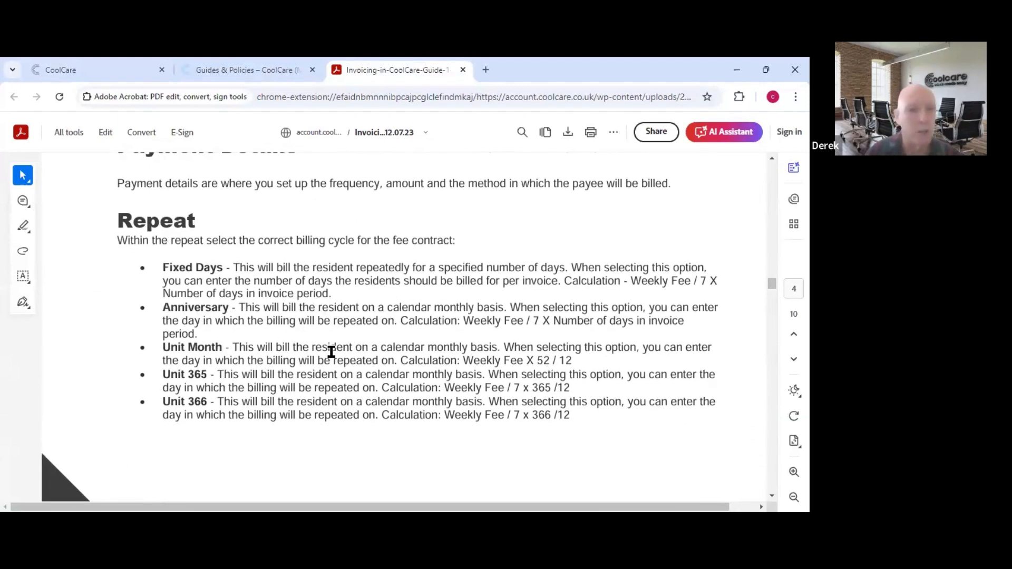
scroll(328, 356, "up", 1)
scroll(327, 357, "up", 3)
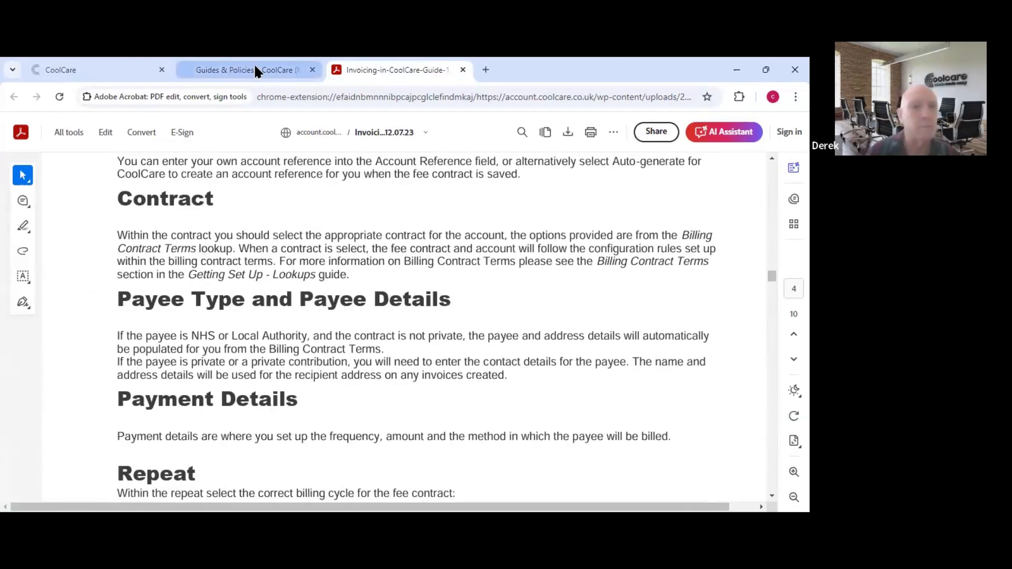
Revisit the Invoicing guides list, then advance the slideshow to the continuous professional development slide
left_click(254, 70)
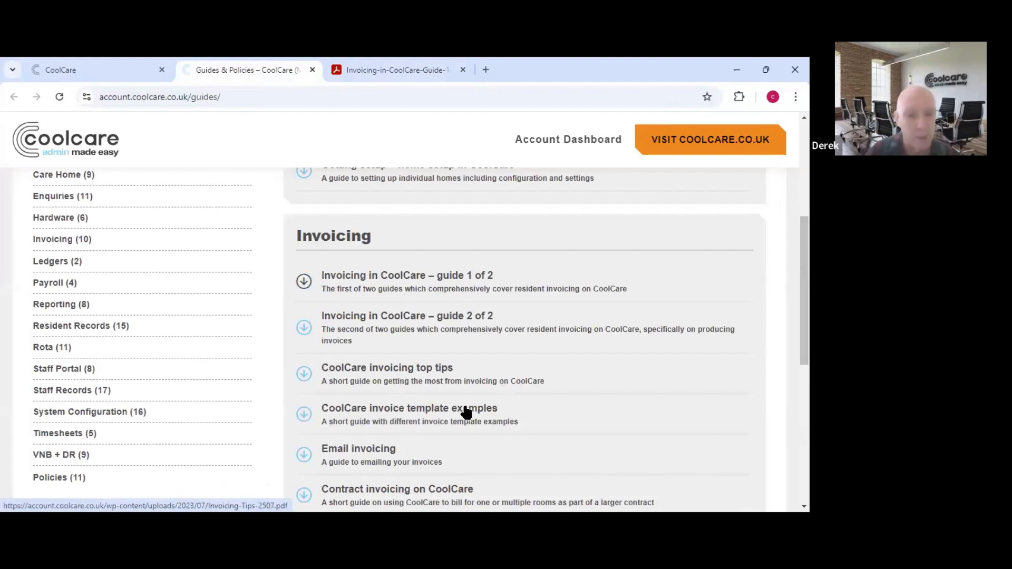
scroll(497, 406, "down", 1)
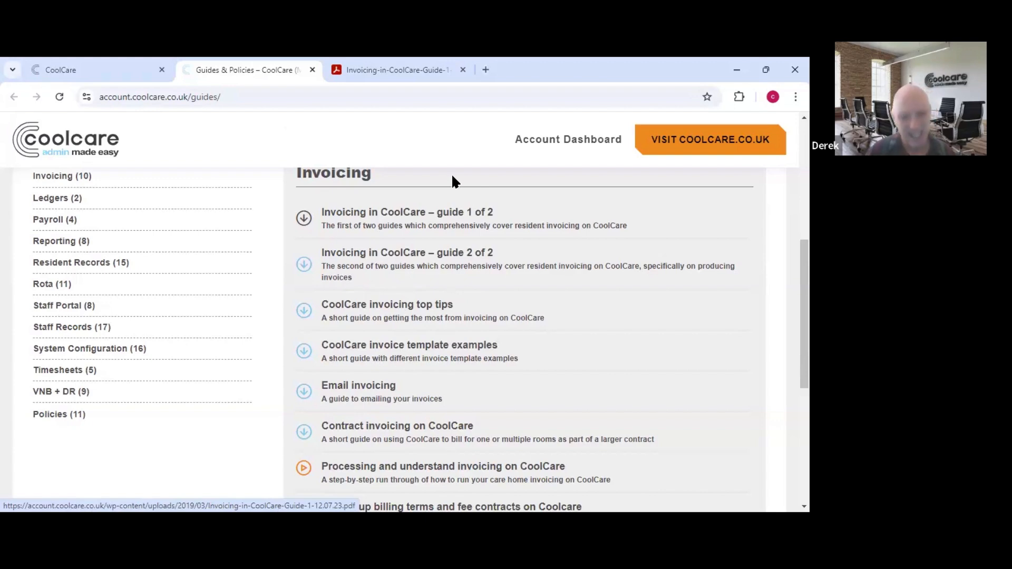
key("alt+Tab")
left_click(511, 314)
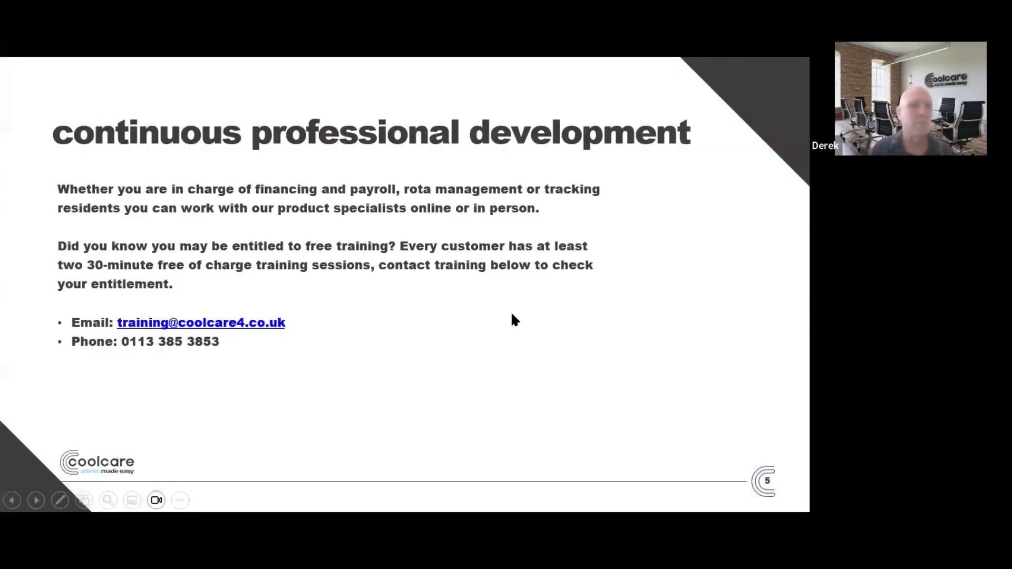